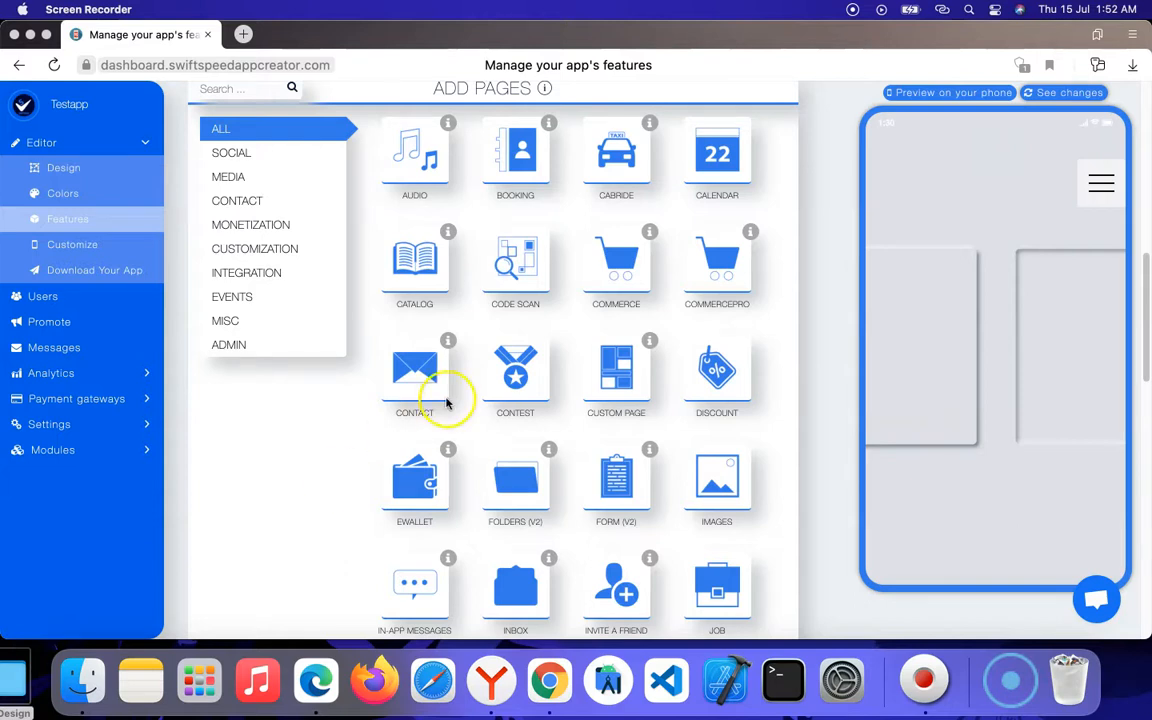
Search the available pages for "j", add the Job page to the app and open its page settings.
{"action": "left_click", "coordinate": [237, 88]}
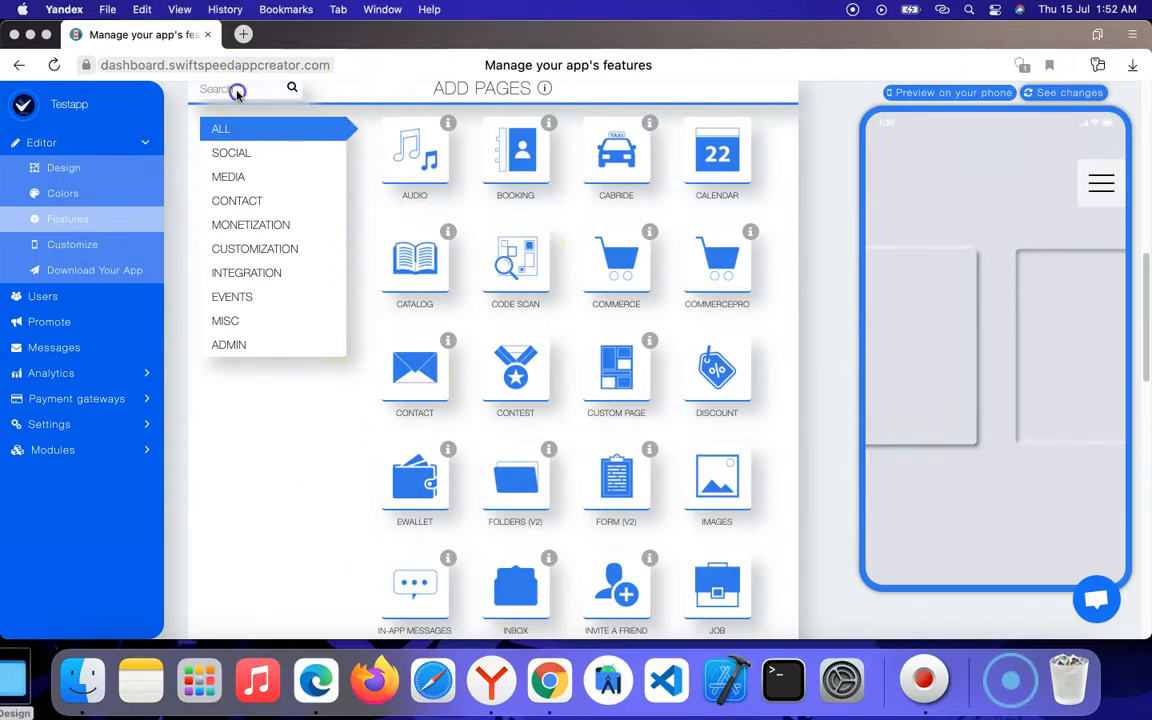
{"action": "scroll", "coordinate": [452, 154], "scroll_direction": "up", "scroll_amount": 10}
{"action": "scroll", "coordinate": [420, 170], "scroll_direction": "up", "scroll_amount": 4}
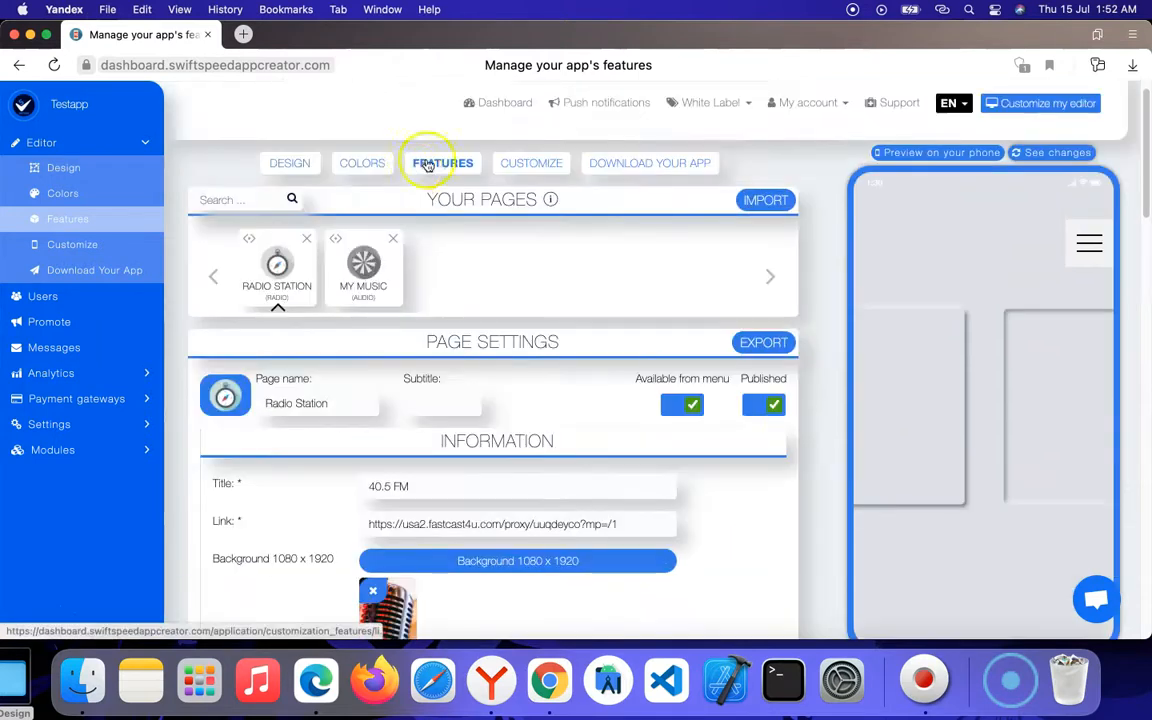
{"action": "scroll", "coordinate": [538, 335], "scroll_direction": "down", "scroll_amount": 15}
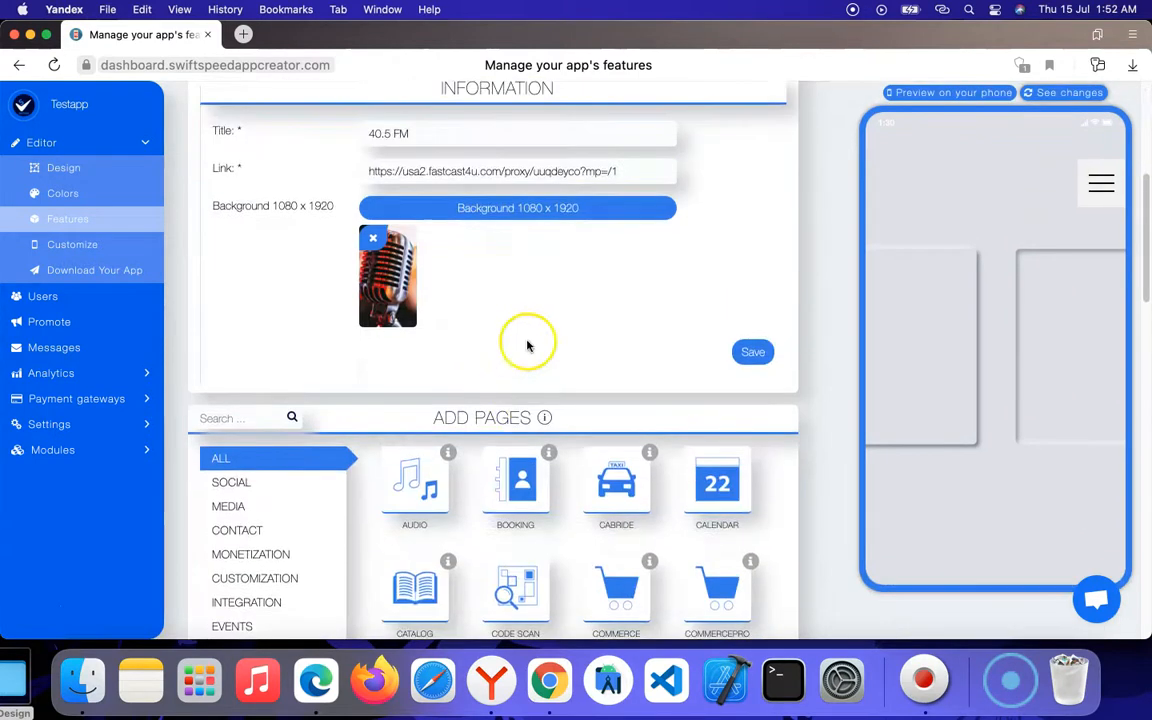
{"action": "left_click", "coordinate": [236, 130]}
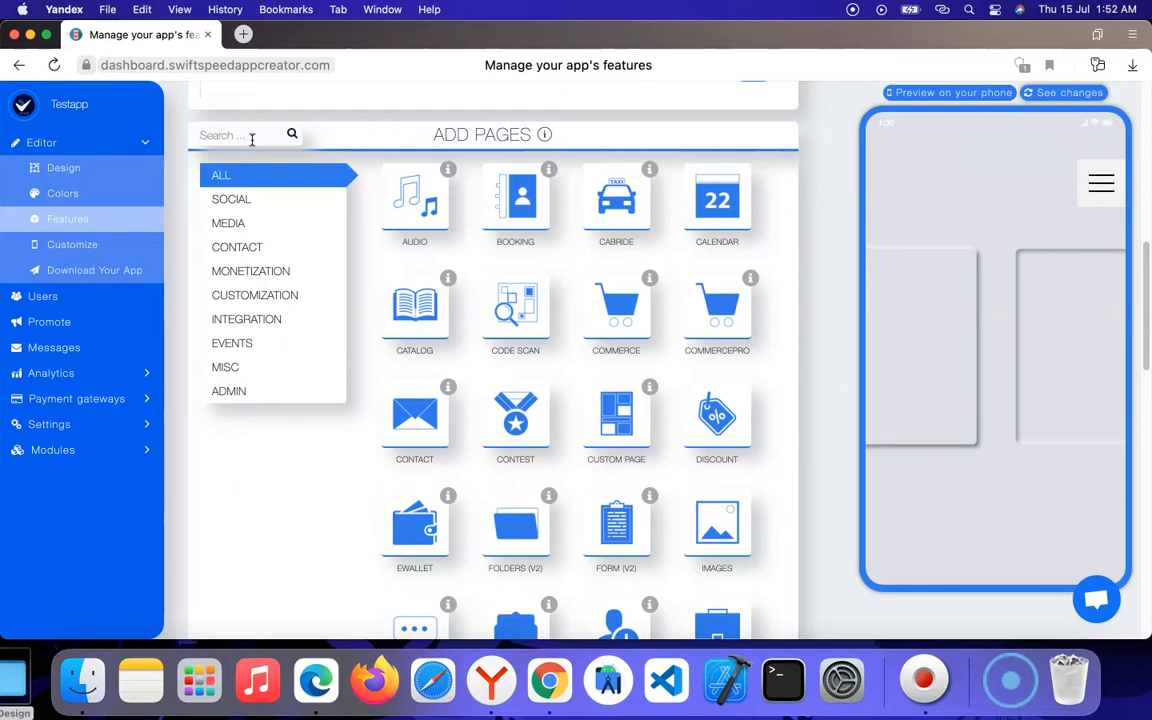
{"action": "type", "text": "j"}
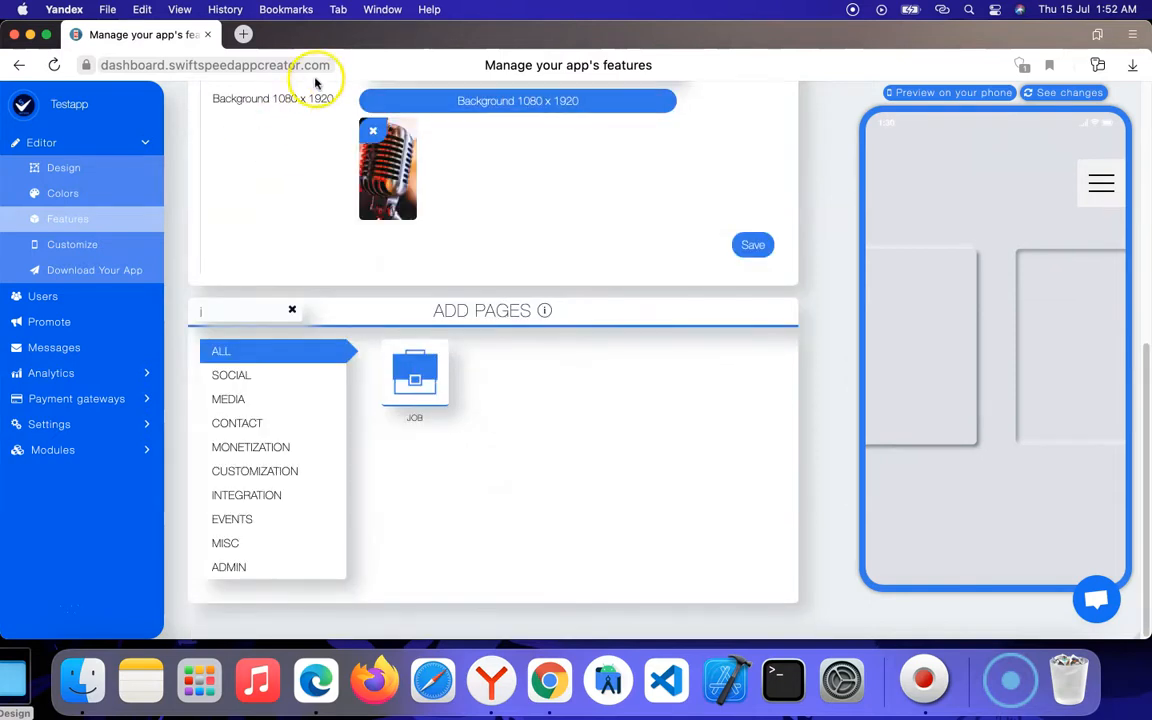
{"action": "left_click", "coordinate": [413, 373]}
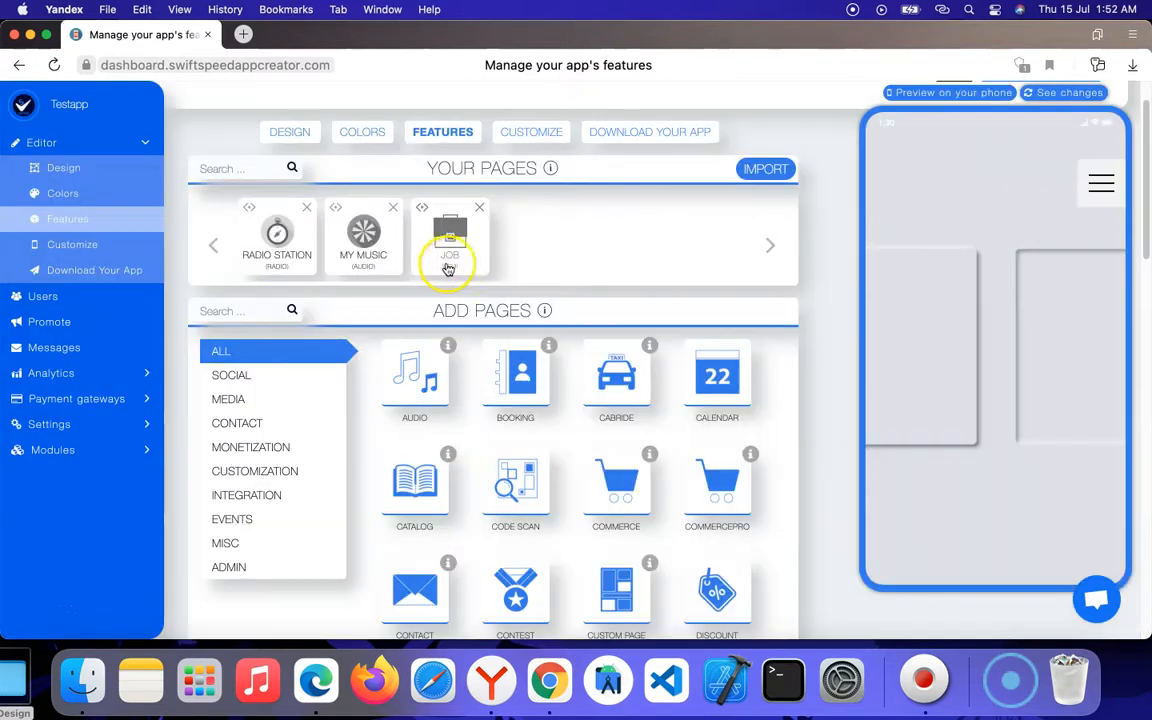
{"action": "left_click", "coordinate": [424, 255]}
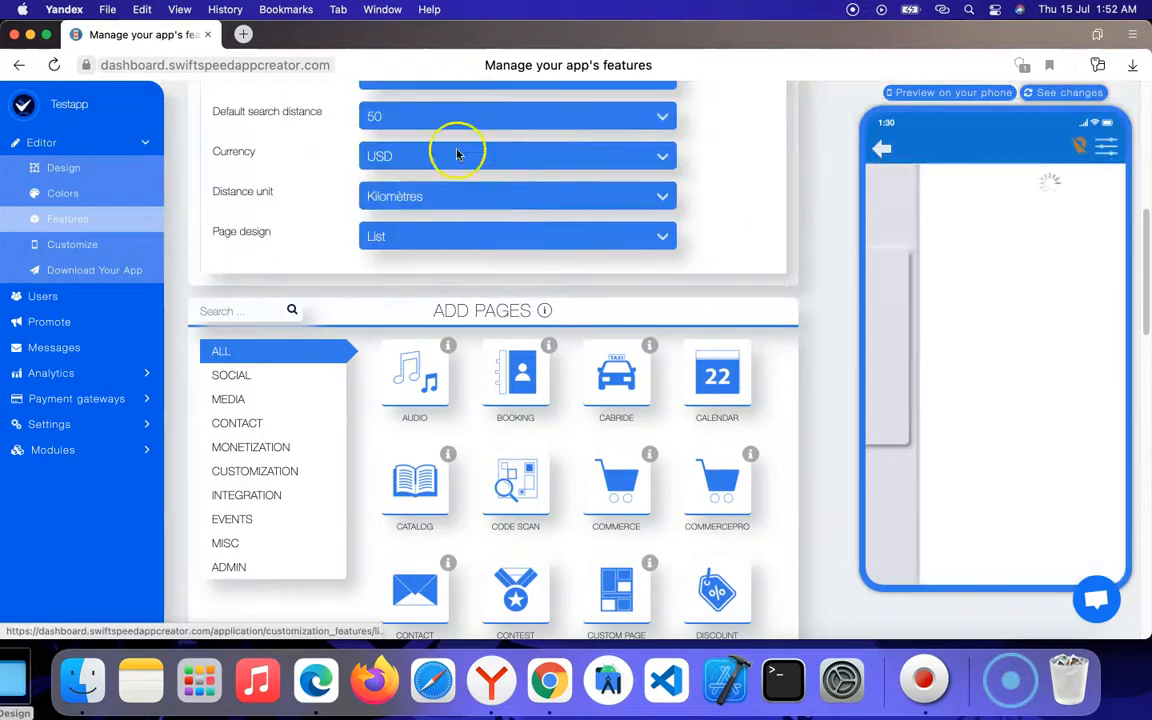
Set the Job page's icon to the red map pin on a green circle from the icon library.
{"action": "left_click", "coordinate": [226, 371]}
{"action": "scroll", "coordinate": [400, 300], "scroll_direction": "down", "scroll_amount": 10}
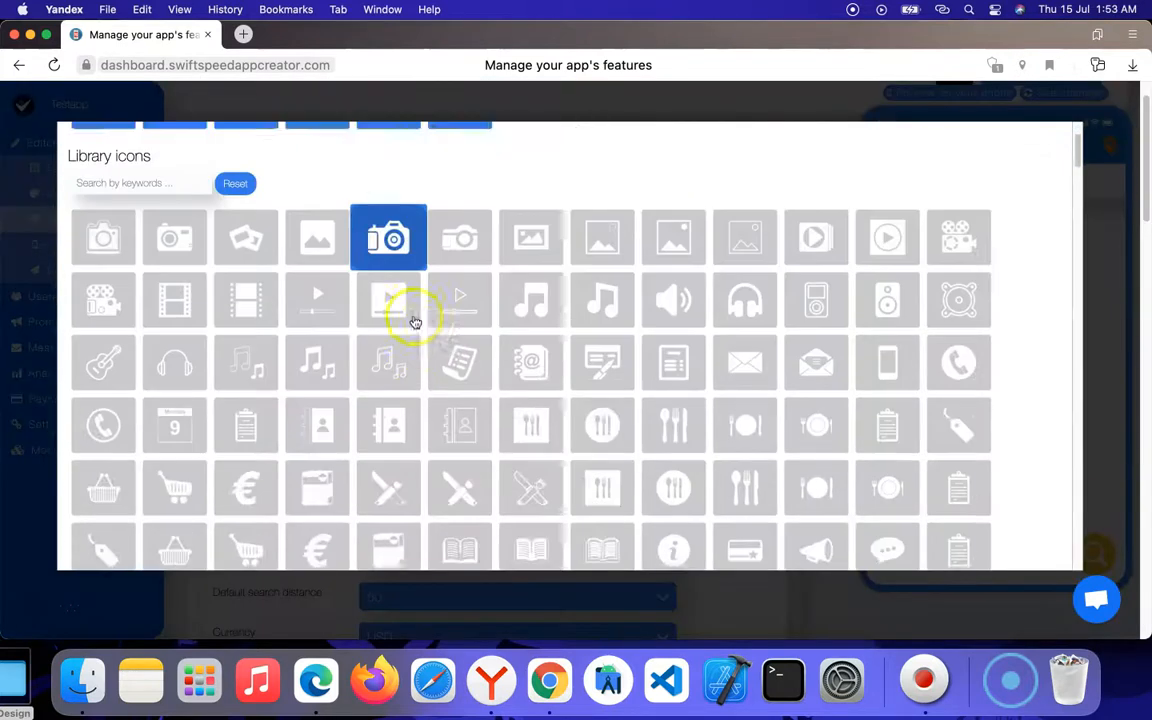
{"action": "scroll", "coordinate": [409, 372], "scroll_direction": "down", "scroll_amount": 15}
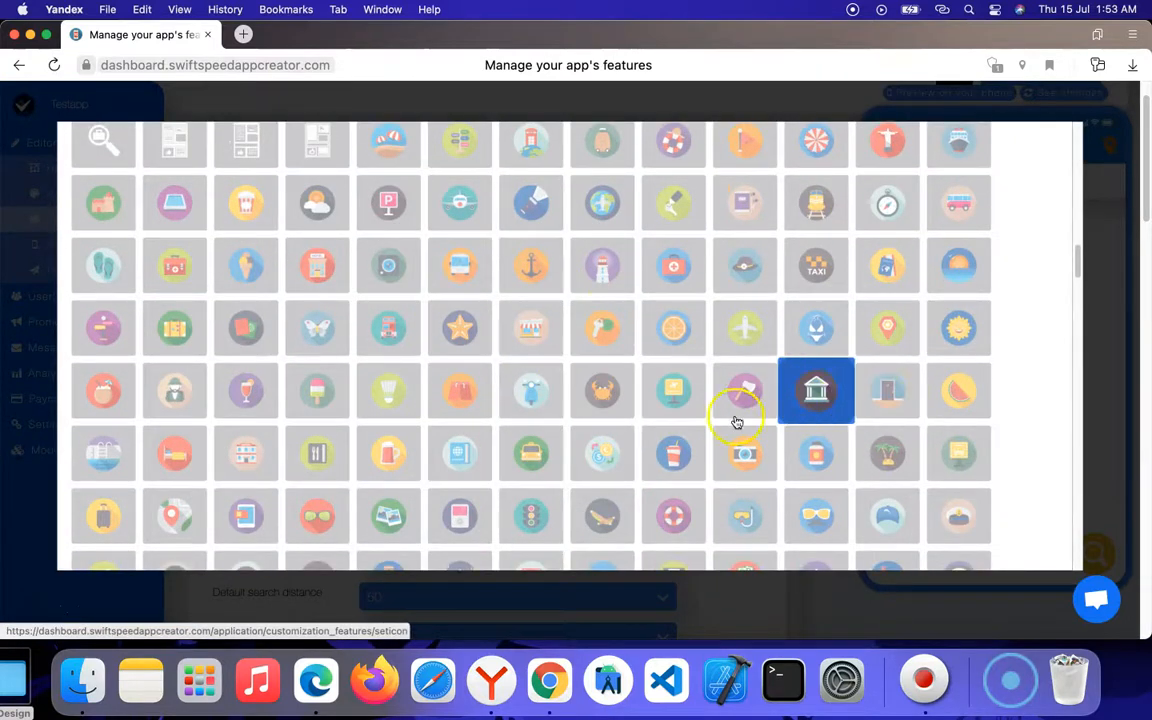
{"action": "scroll", "coordinate": [404, 481], "scroll_direction": "down", "scroll_amount": 5}
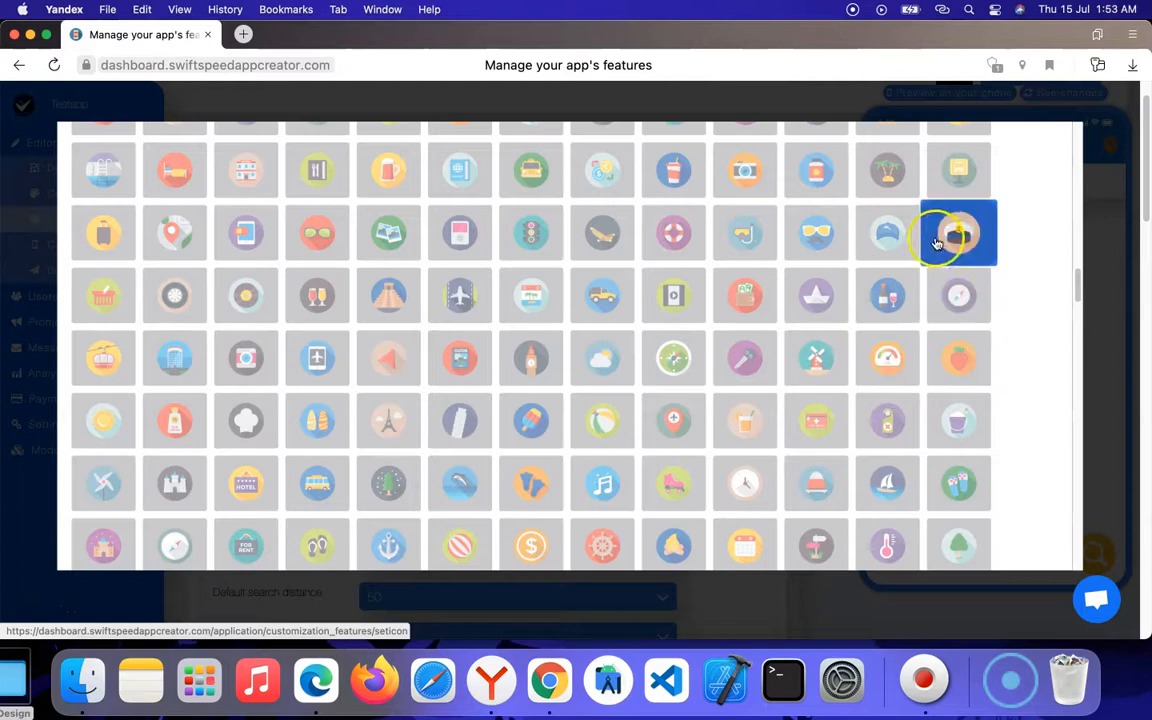
{"action": "scroll", "coordinate": [700, 185], "scroll_direction": "up", "scroll_amount": 3}
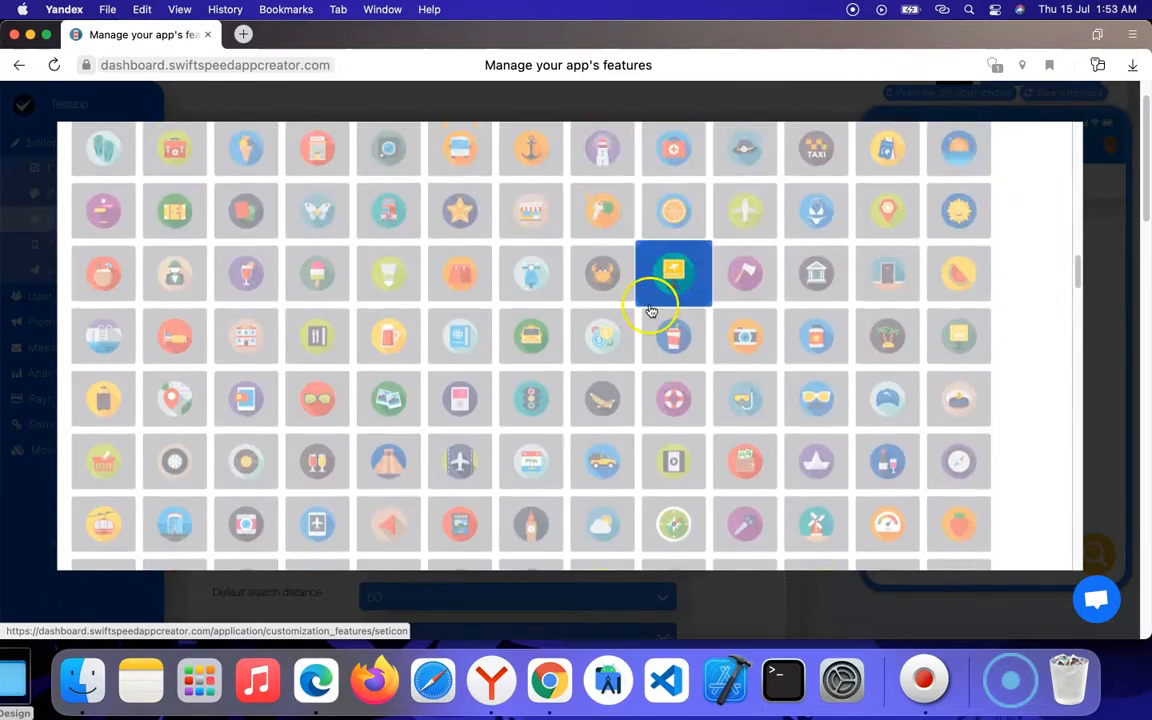
{"action": "left_click", "coordinate": [900, 208]}
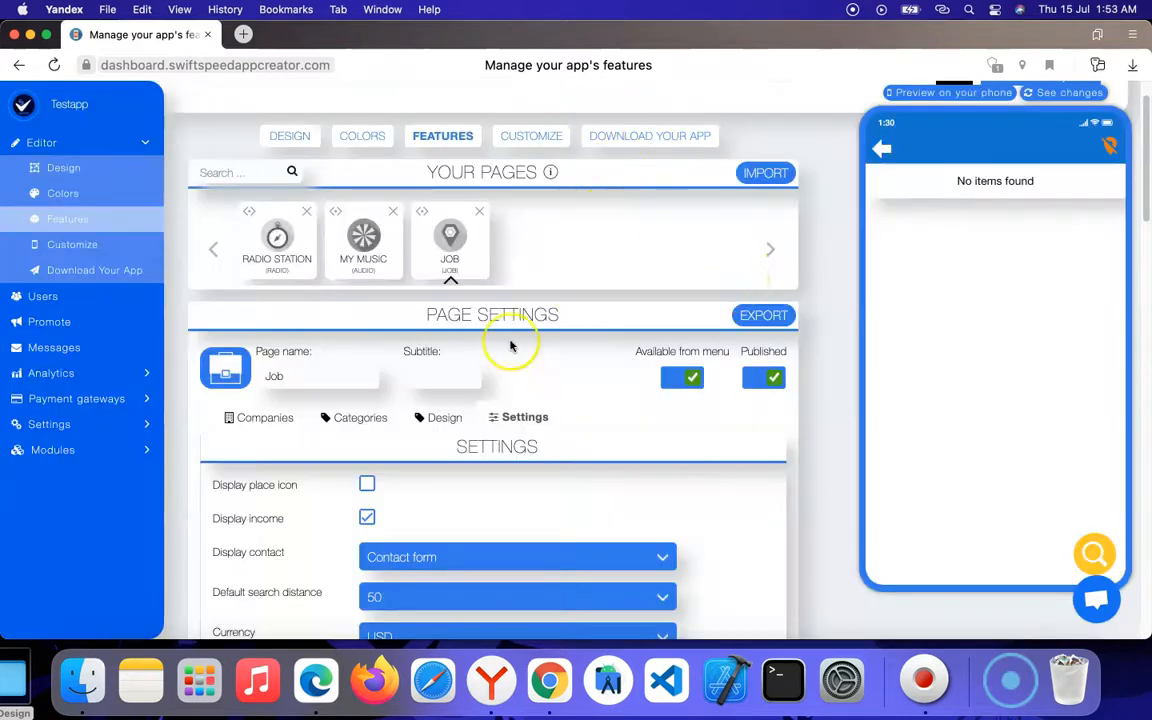
Open the app's API Keys settings in a new tab and examine the Google Maps JavaScript API key field.
{"action": "scroll", "coordinate": [510, 345], "scroll_direction": "down", "scroll_amount": 3}
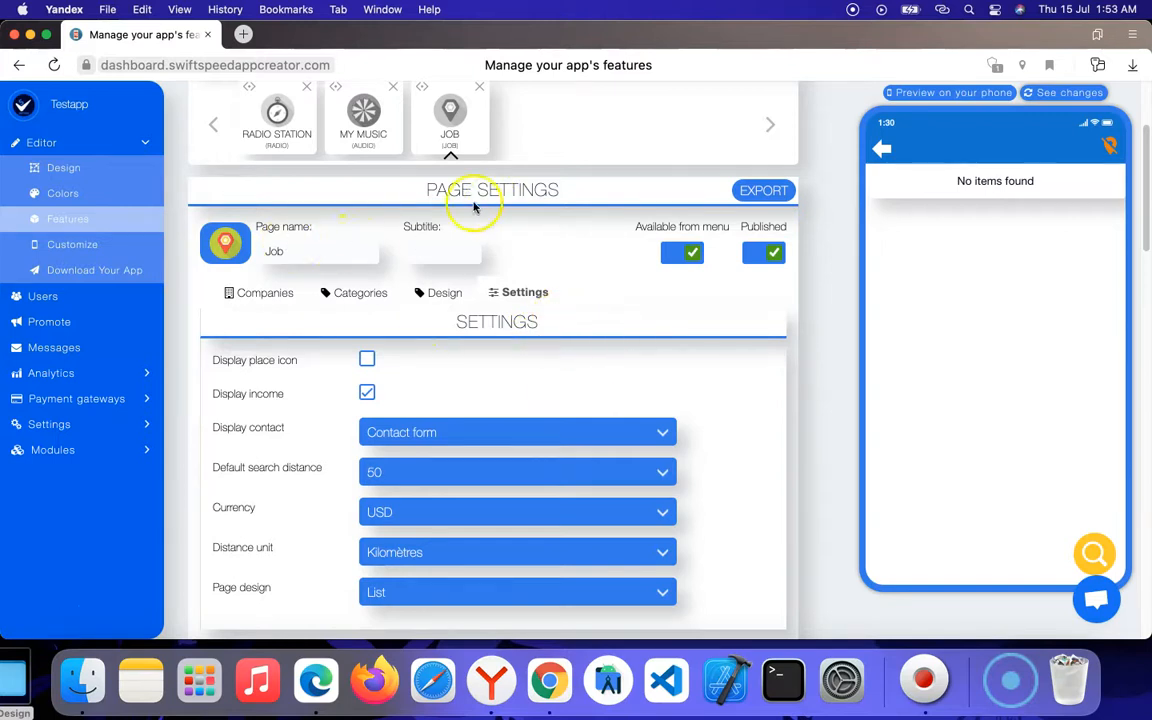
{"action": "scroll", "coordinate": [275, 370], "scroll_direction": "down", "scroll_amount": 5}
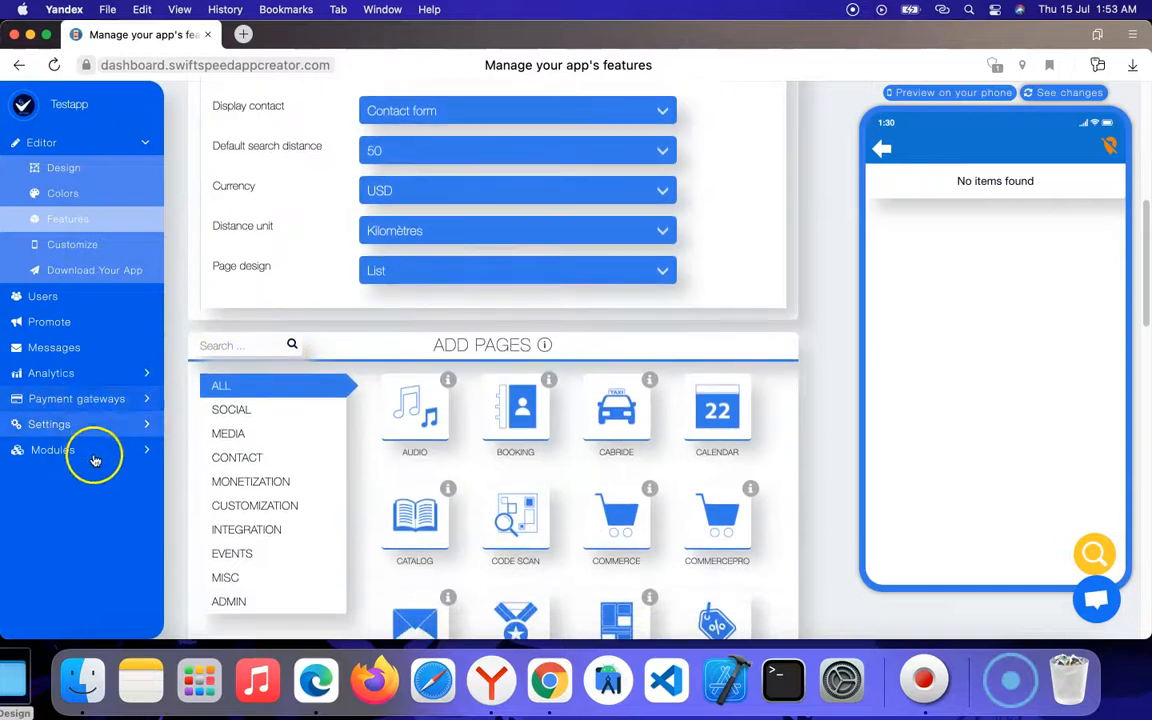
{"action": "left_click", "coordinate": [96, 427]}
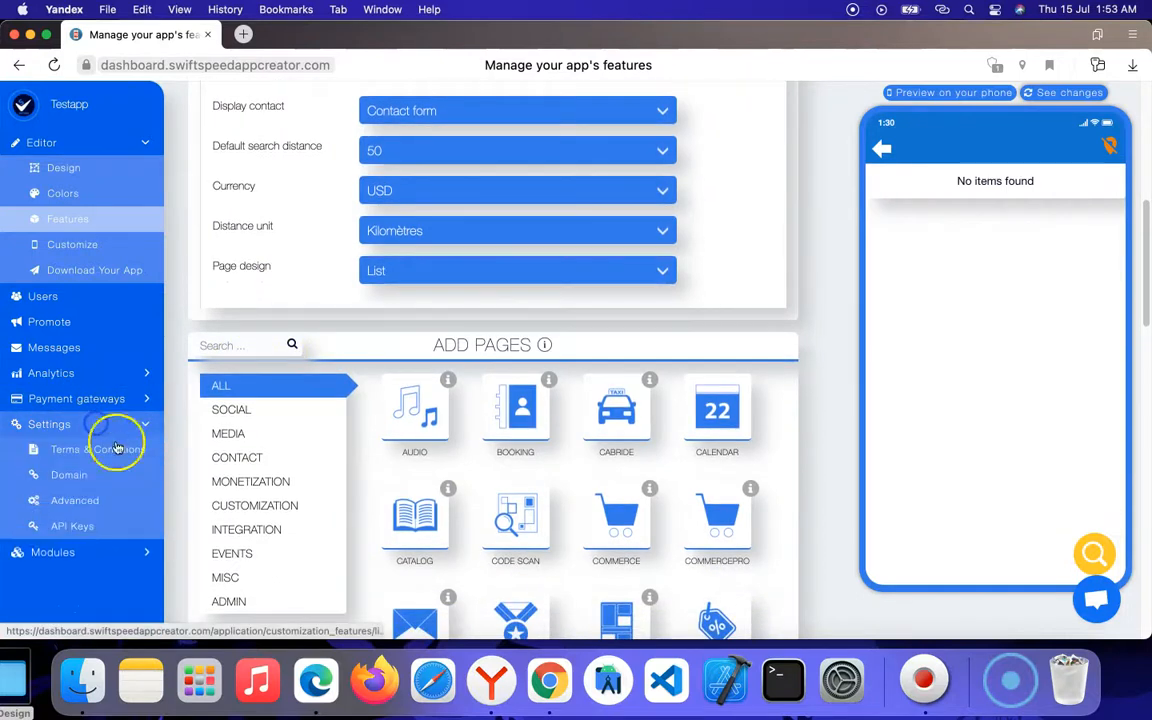
{"action": "right_click", "coordinate": [63, 528]}
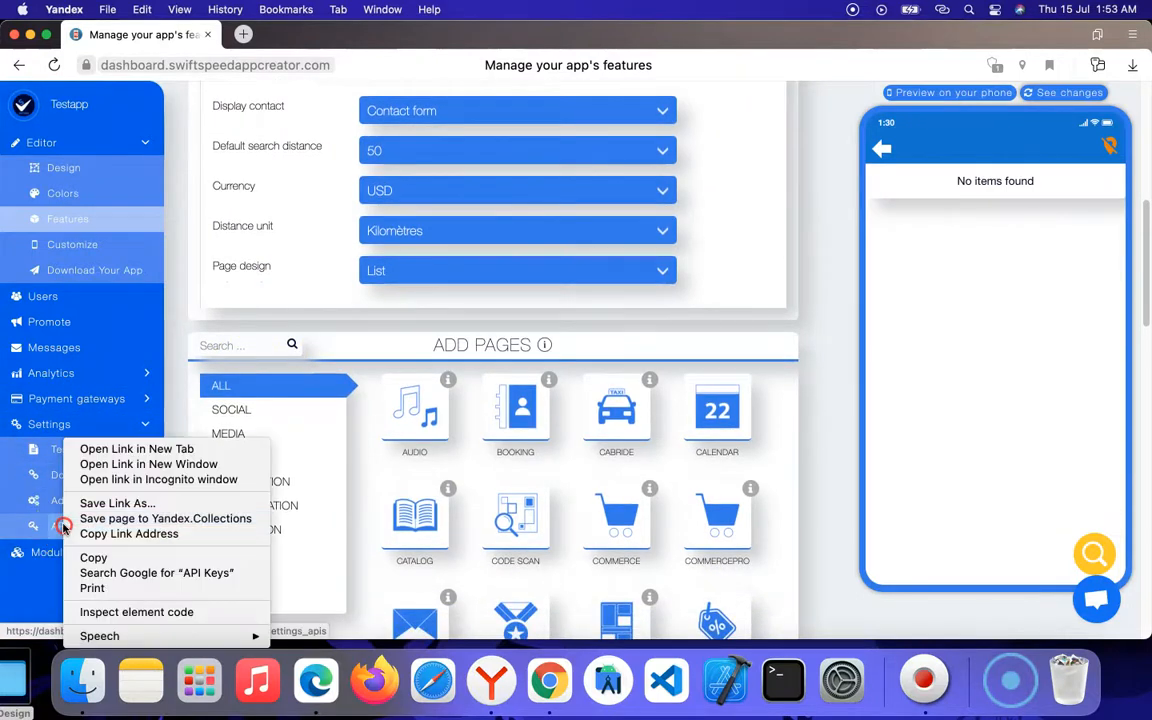
{"action": "left_click", "coordinate": [122, 446]}
{"action": "left_click", "coordinate": [290, 34]}
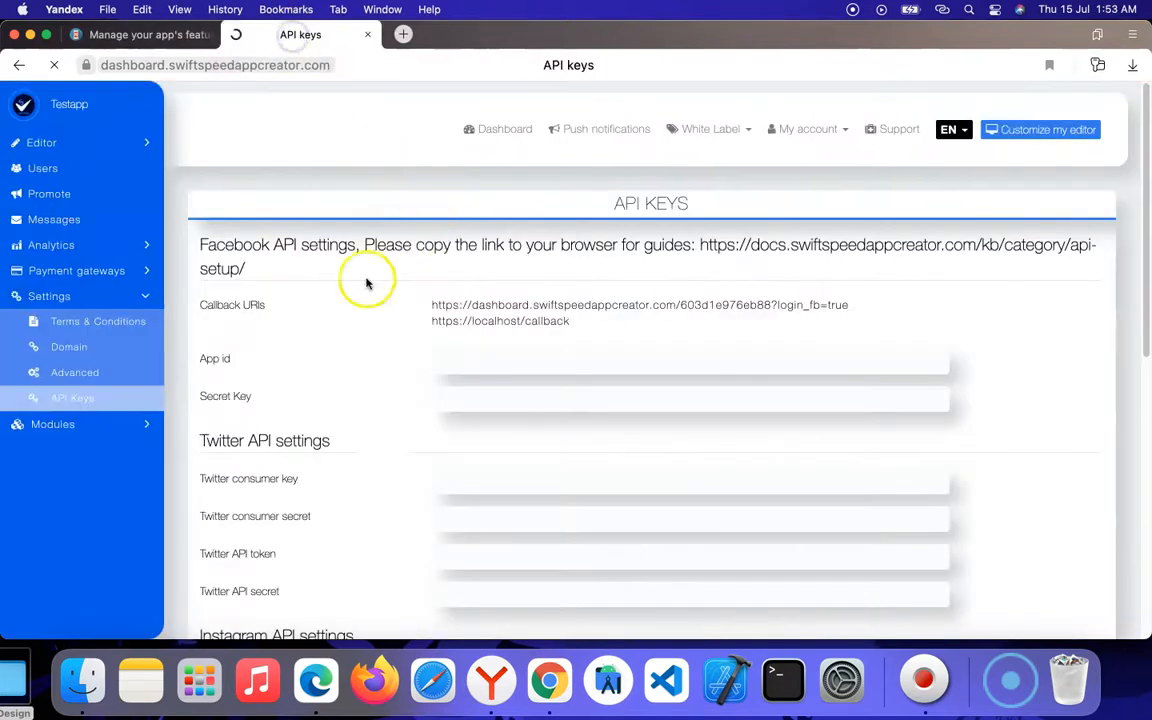
{"action": "scroll", "coordinate": [449, 378], "scroll_direction": "down", "scroll_amount": 10}
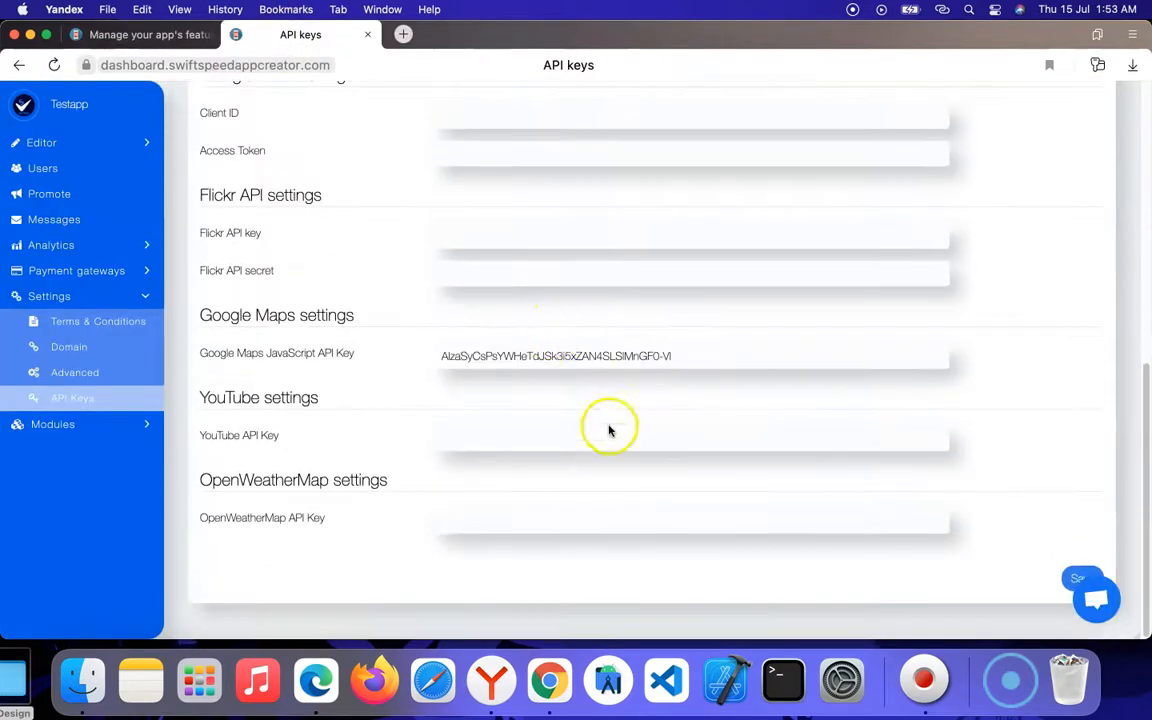
{"action": "scroll", "coordinate": [510, 232], "scroll_direction": "up", "scroll_amount": 10}
{"action": "scroll", "coordinate": [573, 455], "scroll_direction": "down", "scroll_amount": 10}
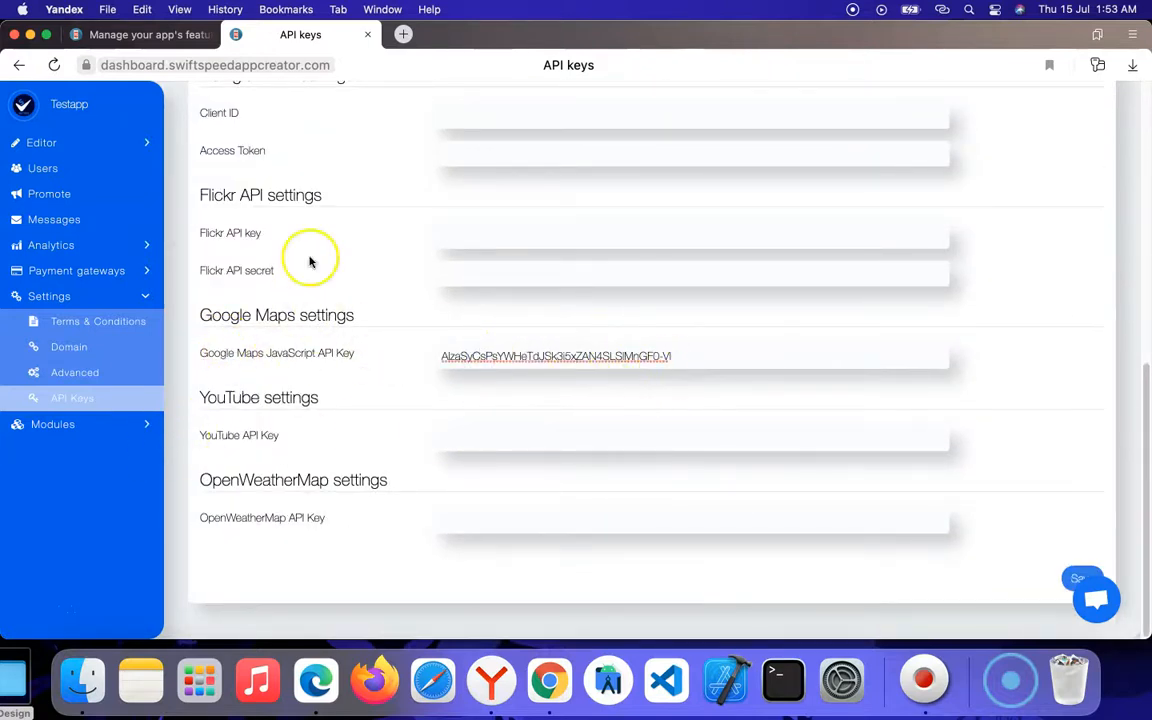
{"action": "left_click", "coordinate": [537, 447]}
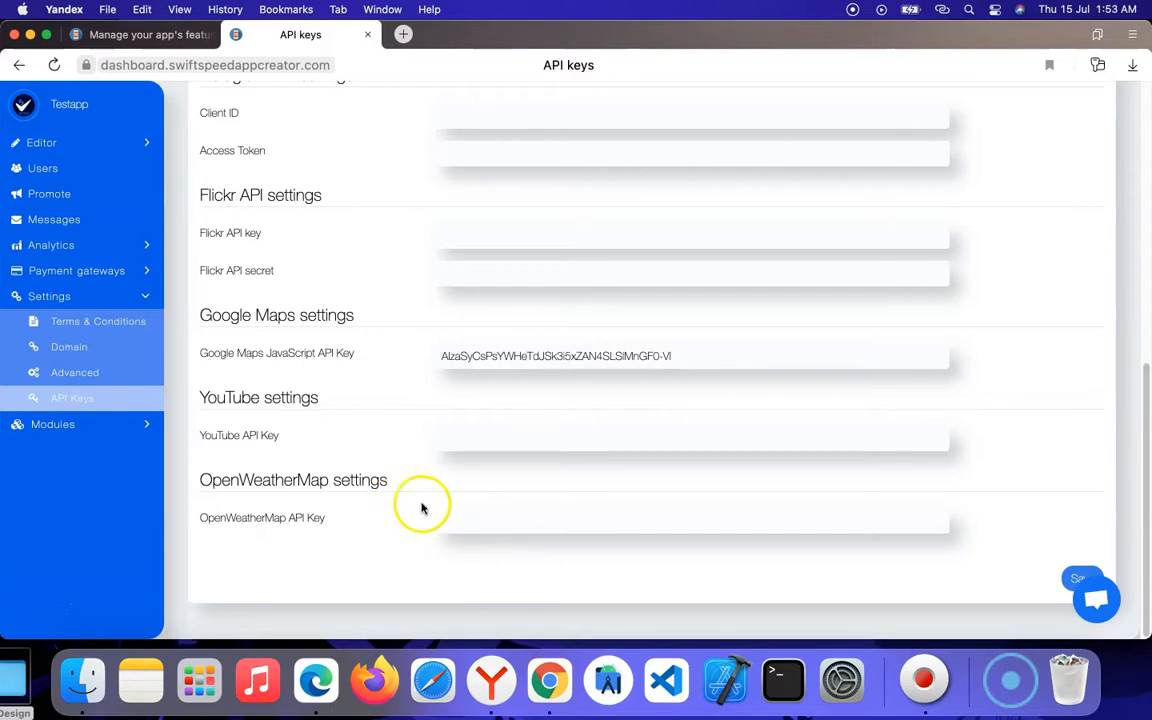
{"action": "scroll", "coordinate": [481, 437], "scroll_direction": "up", "scroll_amount": 10}
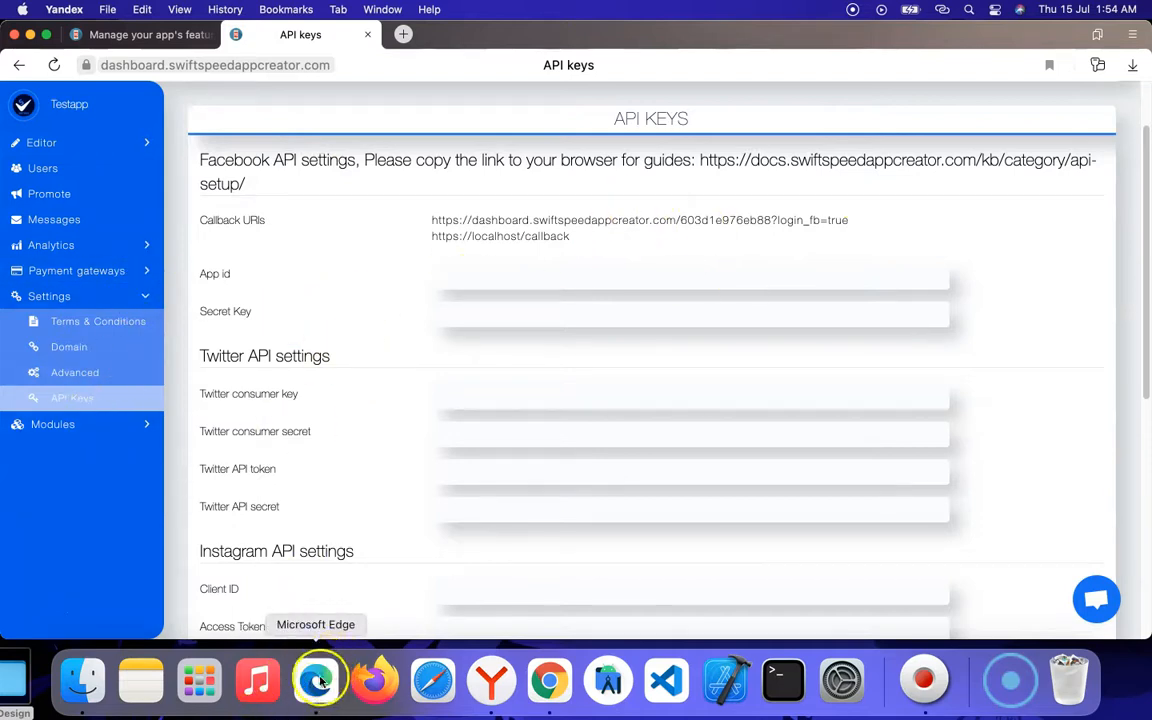
Back in the Job page's settings, enable Display place icon and set the page design to Card.
{"action": "left_click", "coordinate": [130, 34]}
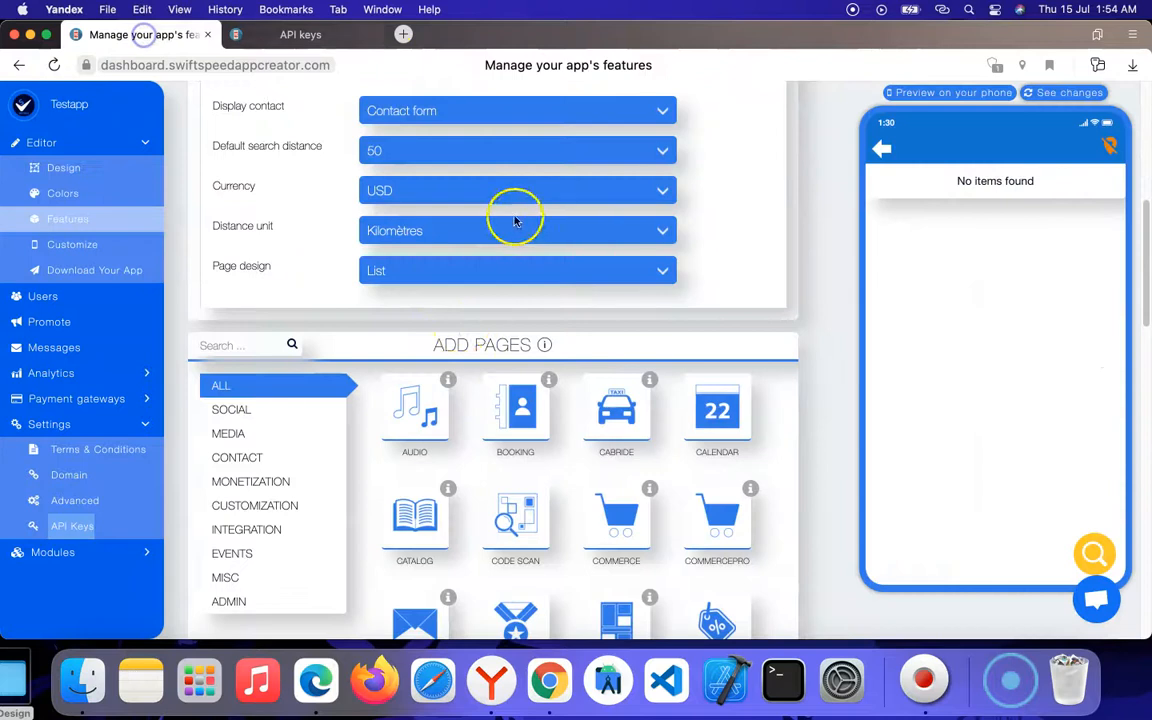
{"action": "scroll", "coordinate": [355, 244], "scroll_direction": "up", "scroll_amount": 5}
{"action": "scroll", "coordinate": [470, 240], "scroll_direction": "down", "scroll_amount": 5}
{"action": "scroll", "coordinate": [398, 244], "scroll_direction": "up", "scroll_amount": 3}
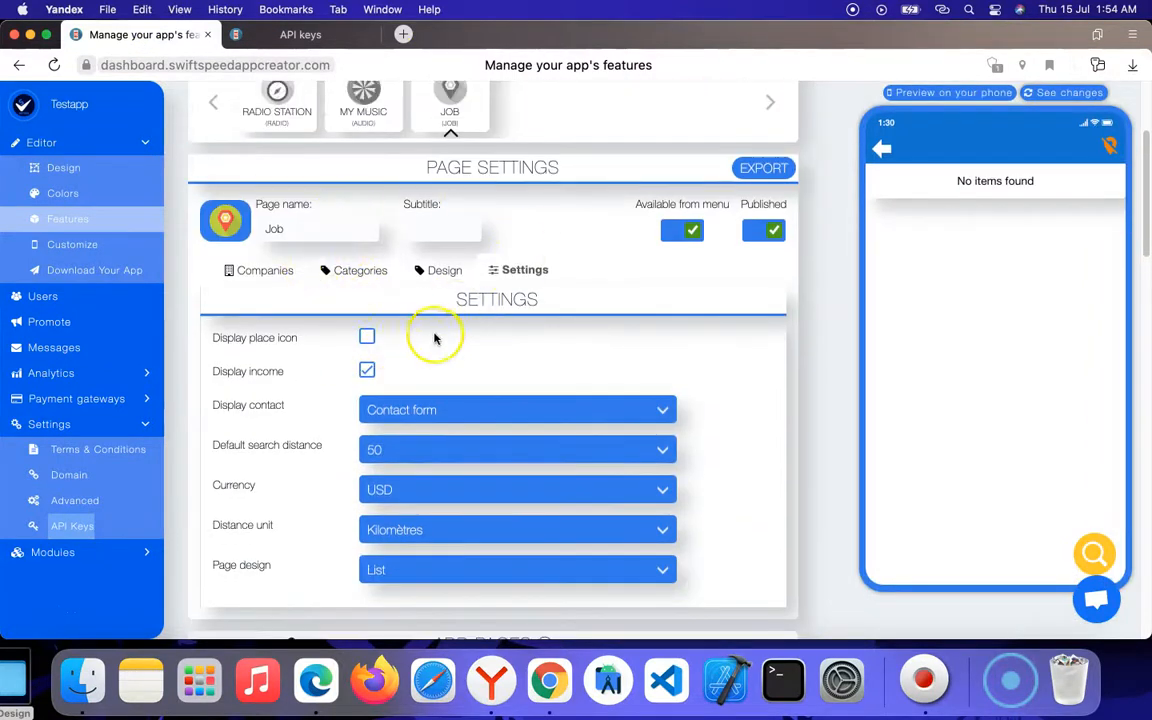
{"action": "left_click", "coordinate": [364, 337]}
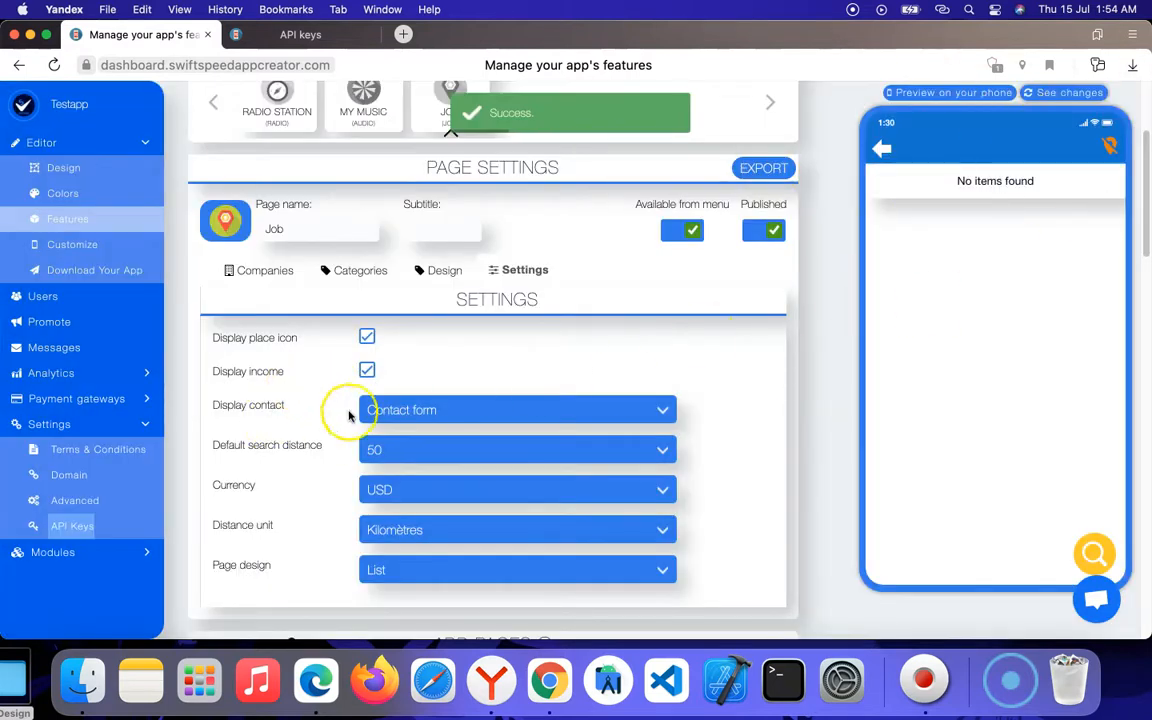
{"action": "left_click", "coordinate": [404, 566]}
{"action": "left_click", "coordinate": [400, 591]}
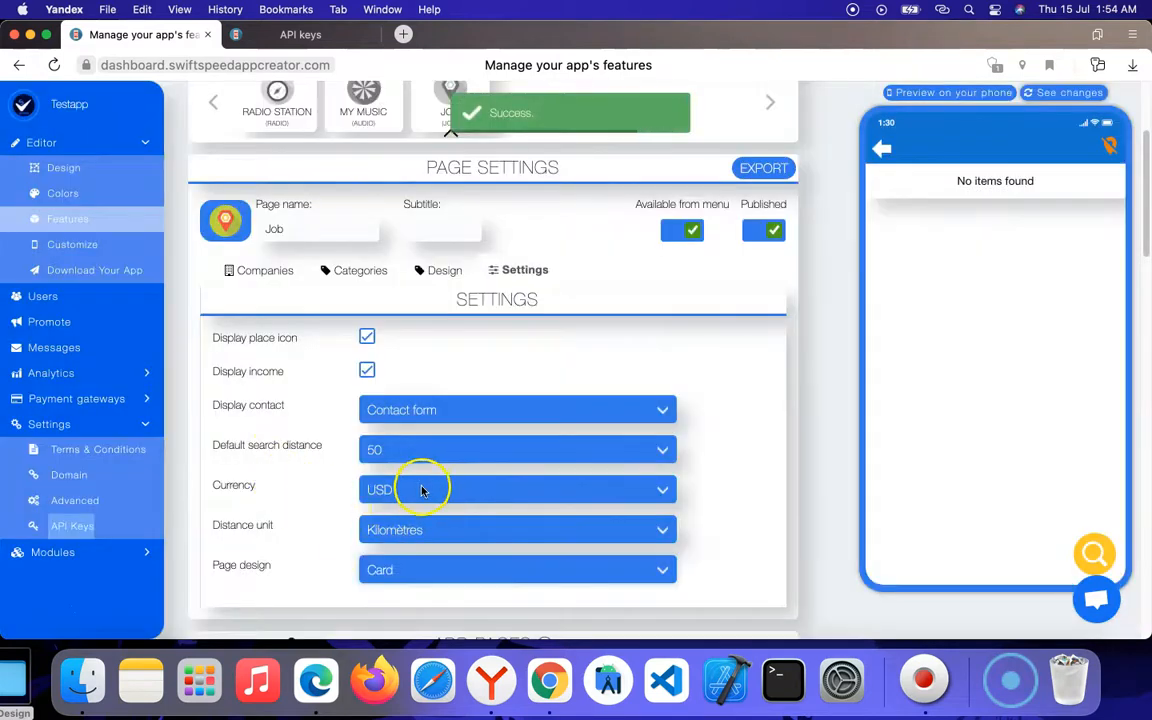
Set the Job page's currency to GBP.
{"action": "left_click", "coordinate": [422, 490]}
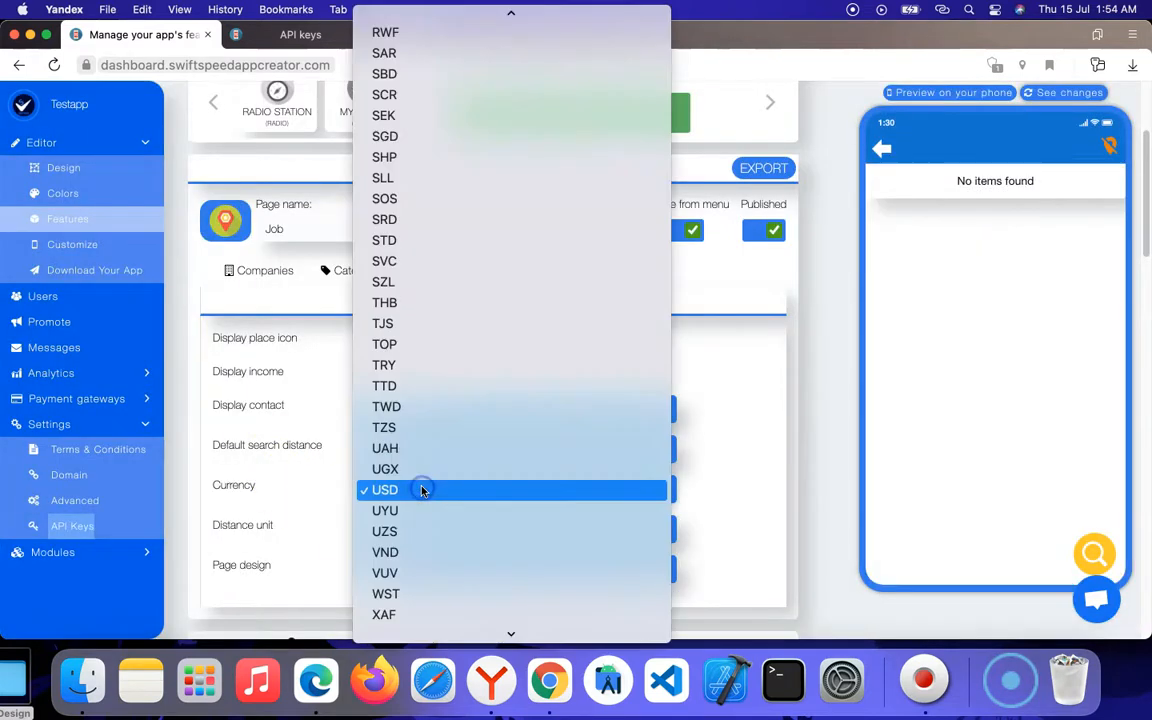
{"action": "scroll", "coordinate": [455, 399], "scroll_direction": "down", "scroll_amount": 3}
{"action": "scroll", "coordinate": [450, 406], "scroll_direction": "up", "scroll_amount": 10}
{"action": "scroll", "coordinate": [400, 115], "scroll_direction": "up", "scroll_amount": 8}
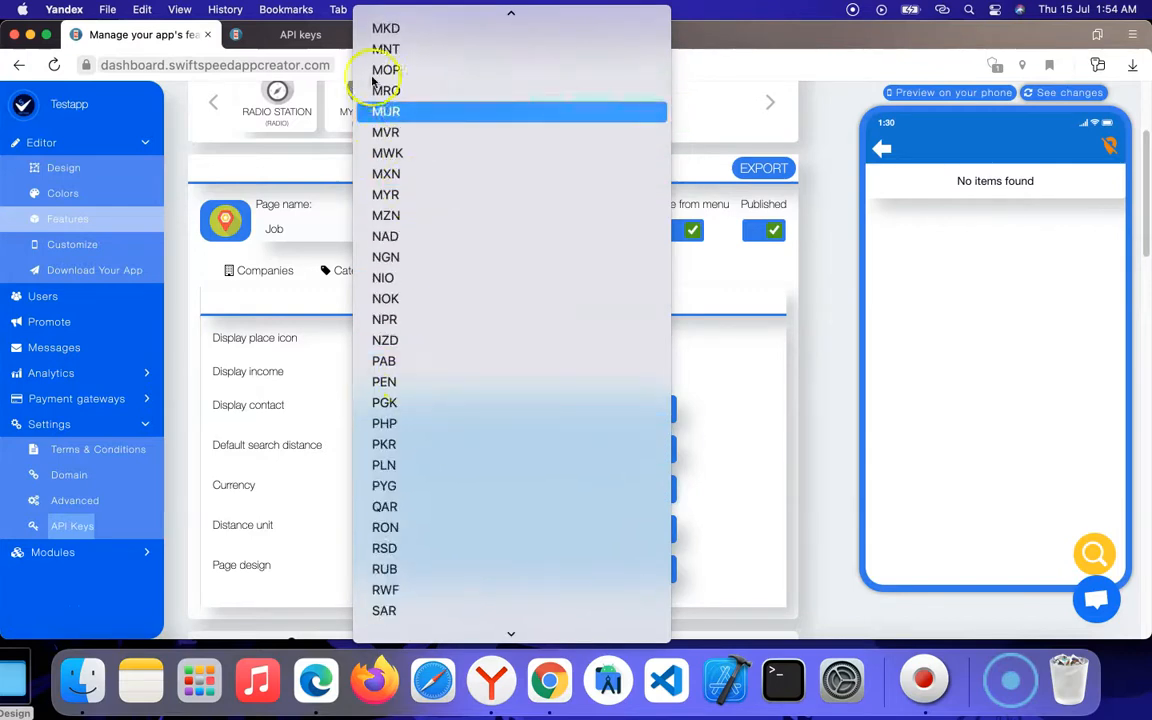
{"action": "scroll", "coordinate": [398, 120], "scroll_direction": "up", "scroll_amount": 10}
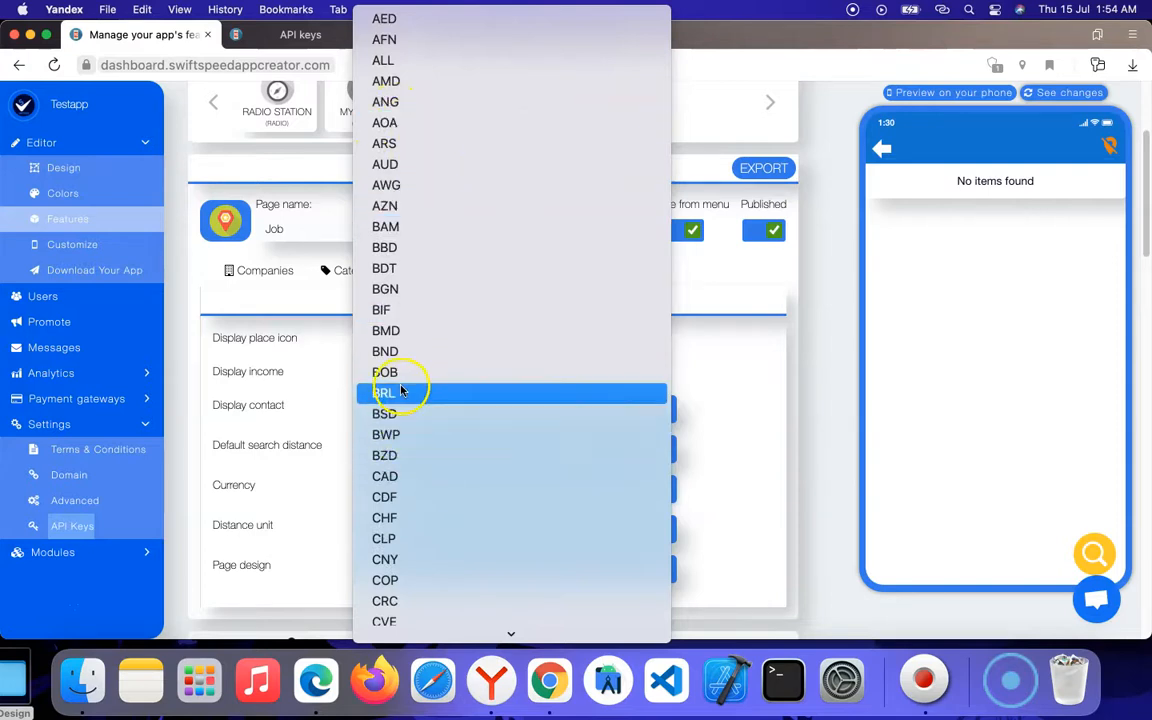
{"action": "scroll", "coordinate": [418, 374], "scroll_direction": "down", "scroll_amount": 1}
{"action": "scroll", "coordinate": [418, 374], "scroll_direction": "down", "scroll_amount": 2}
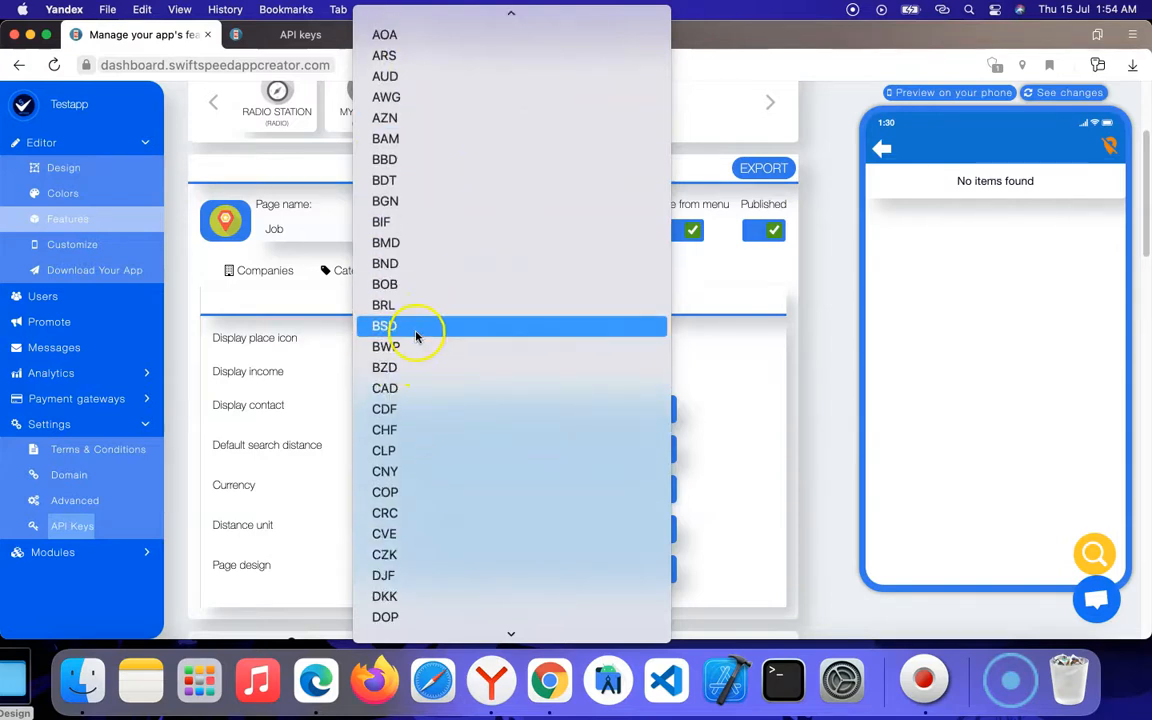
{"action": "scroll", "coordinate": [400, 600], "scroll_direction": "down", "scroll_amount": 2}
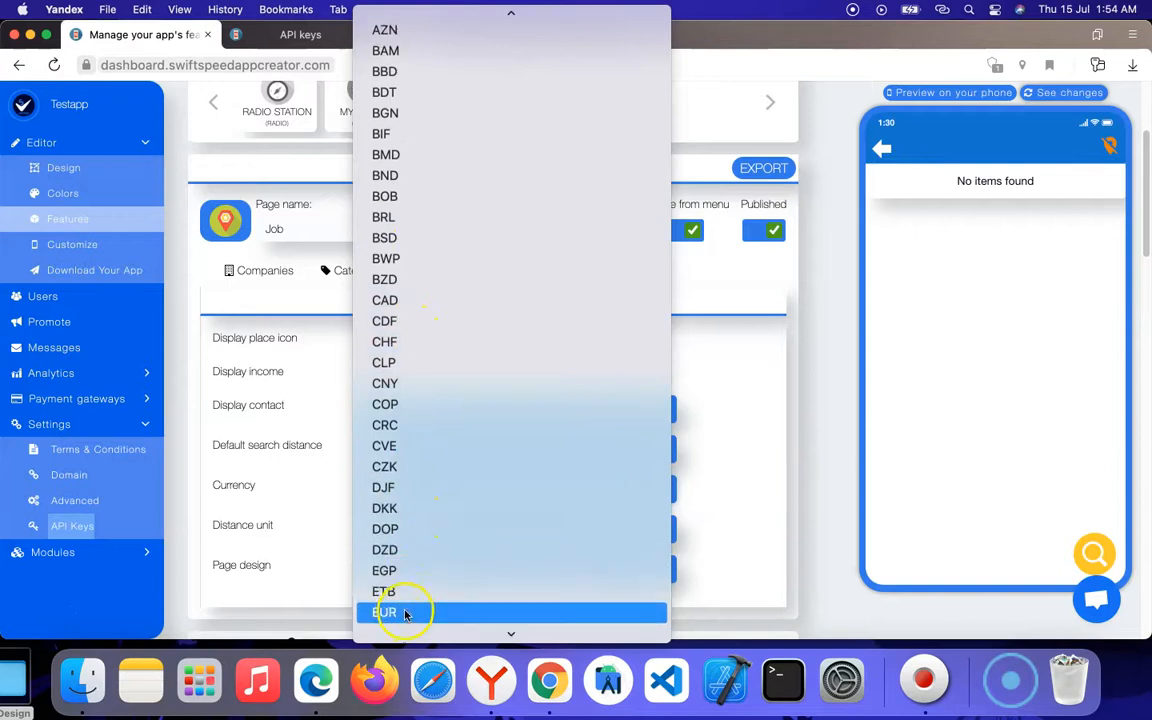
{"action": "scroll", "coordinate": [414, 568], "scroll_direction": "down", "scroll_amount": 2}
{"action": "scroll", "coordinate": [412, 567], "scroll_direction": "down", "scroll_amount": 2}
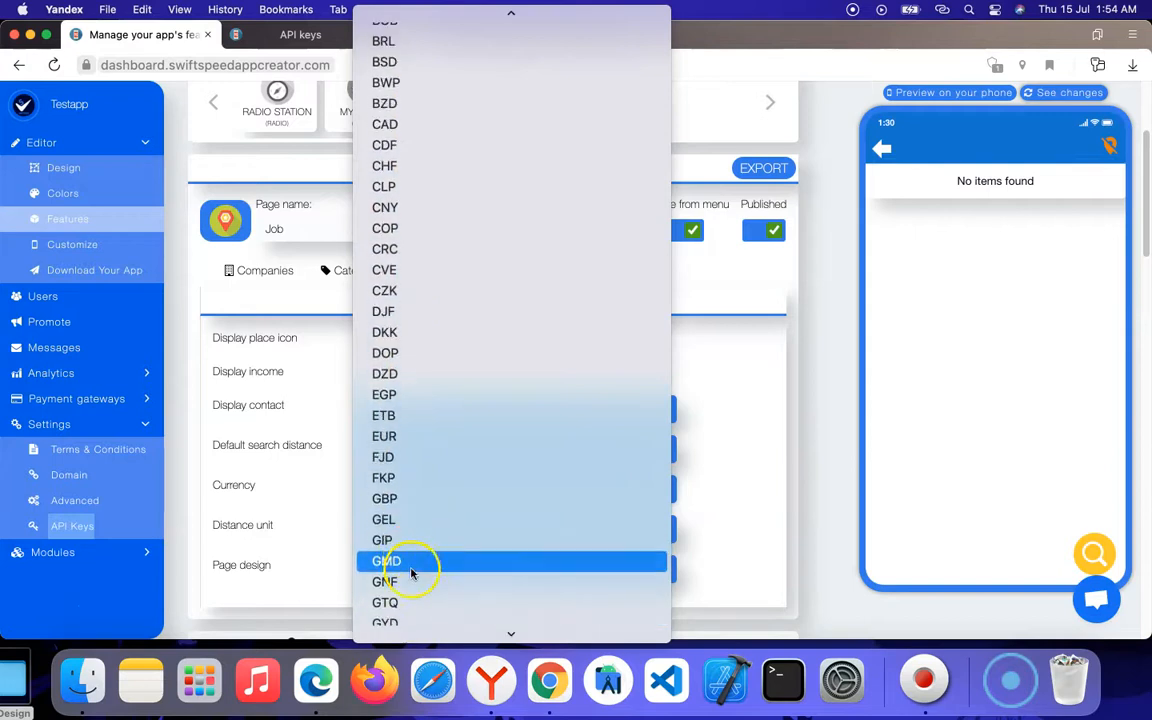
{"action": "left_click", "coordinate": [404, 500]}
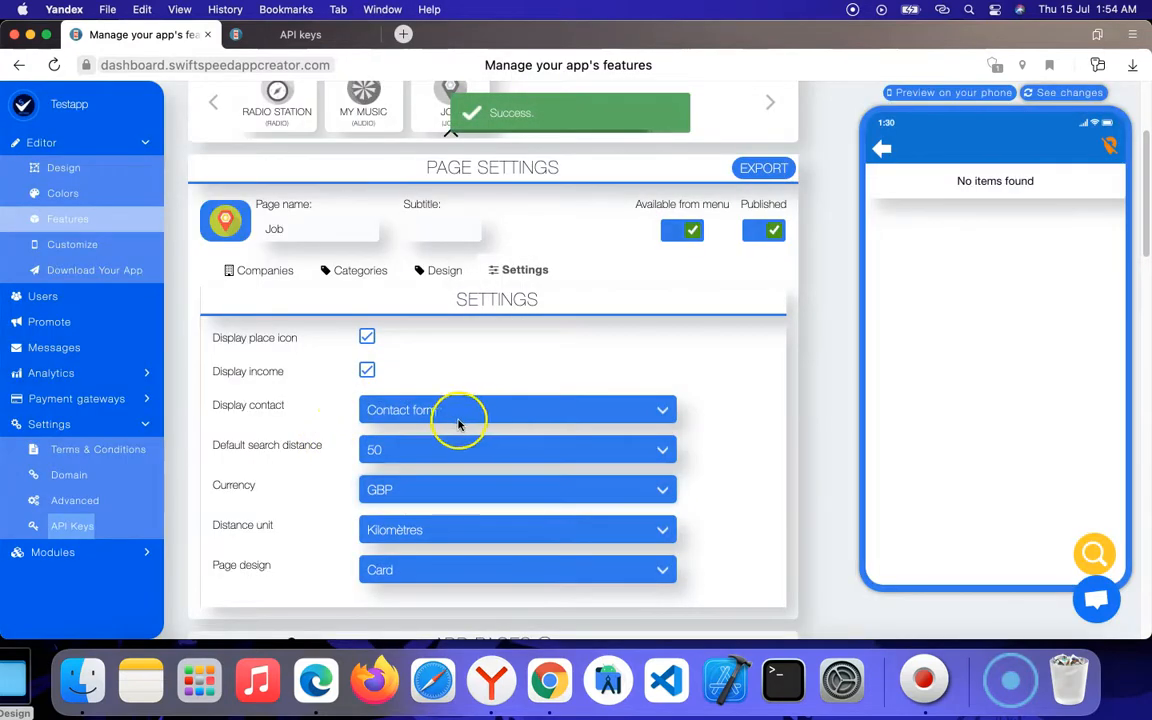
Review the Job page's category section and its portrait and landscape background design options.
{"action": "left_click", "coordinate": [446, 270]}
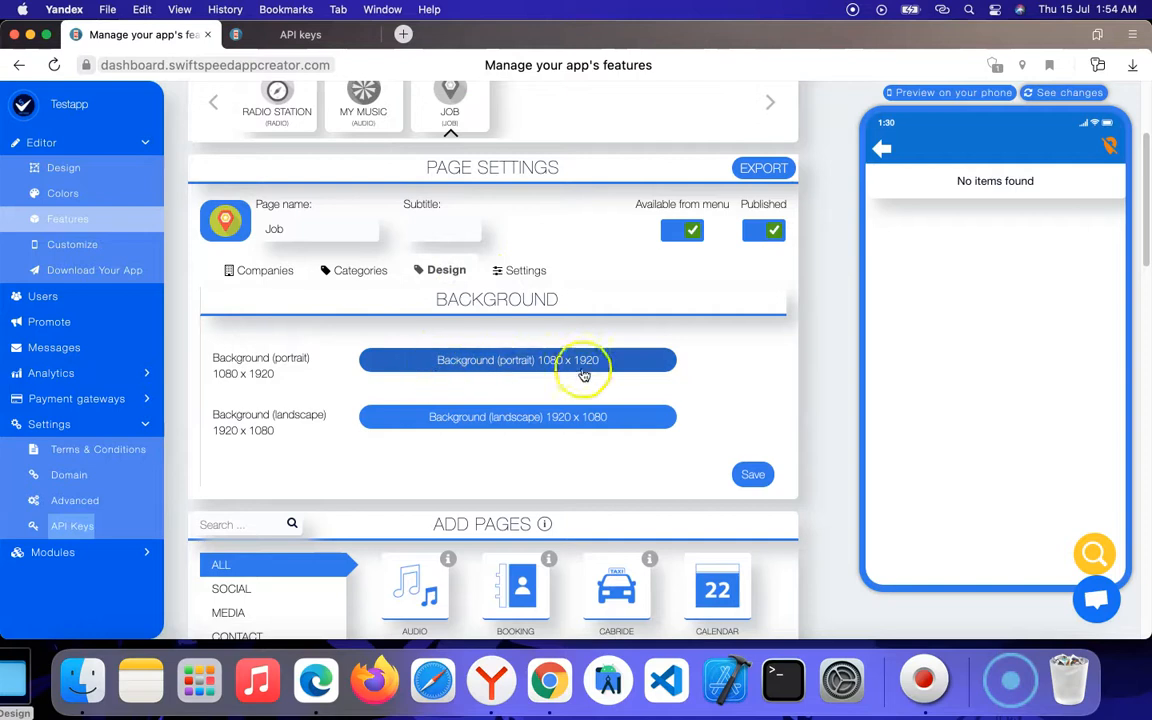
{"action": "left_click", "coordinate": [352, 277]}
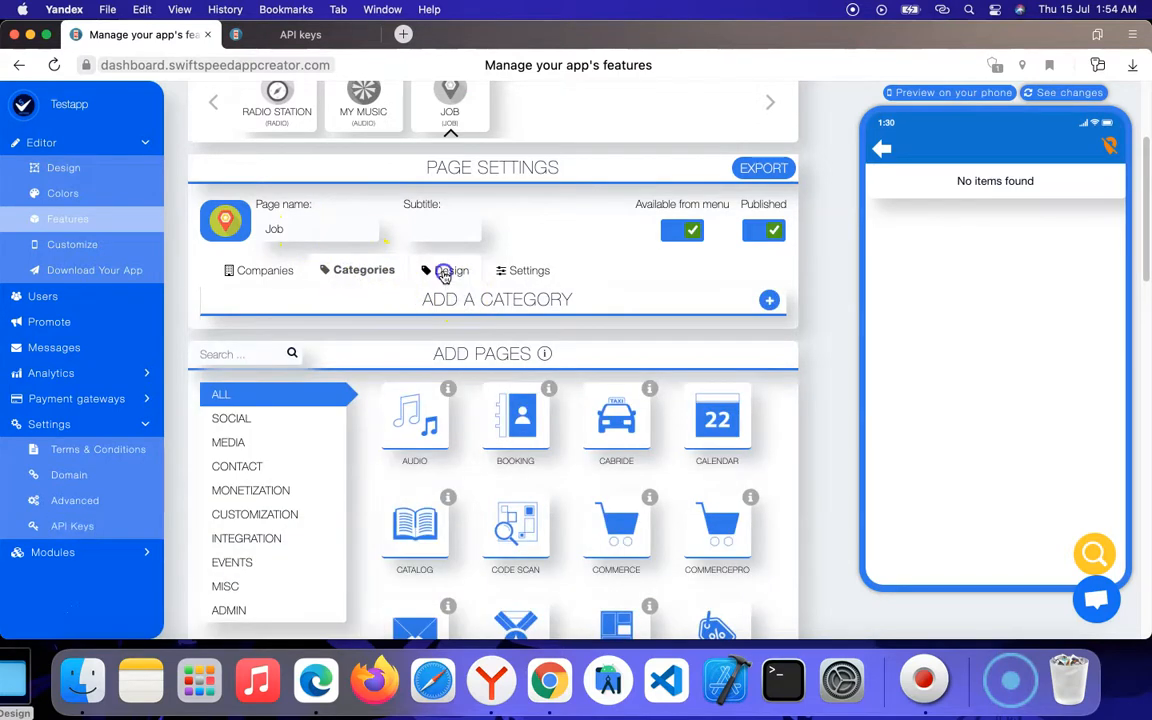
{"action": "left_click", "coordinate": [446, 270]}
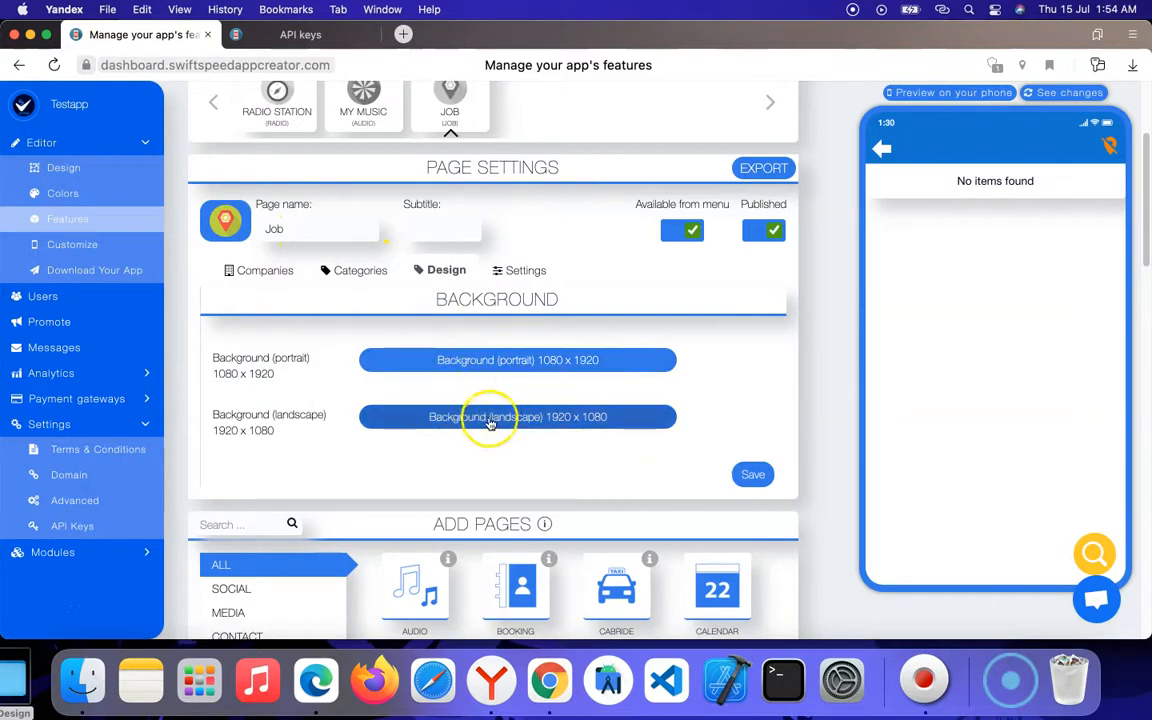
Create a new job category named Water Job with the description "Apply for job in a water Industry".
{"action": "left_click", "coordinate": [366, 278]}
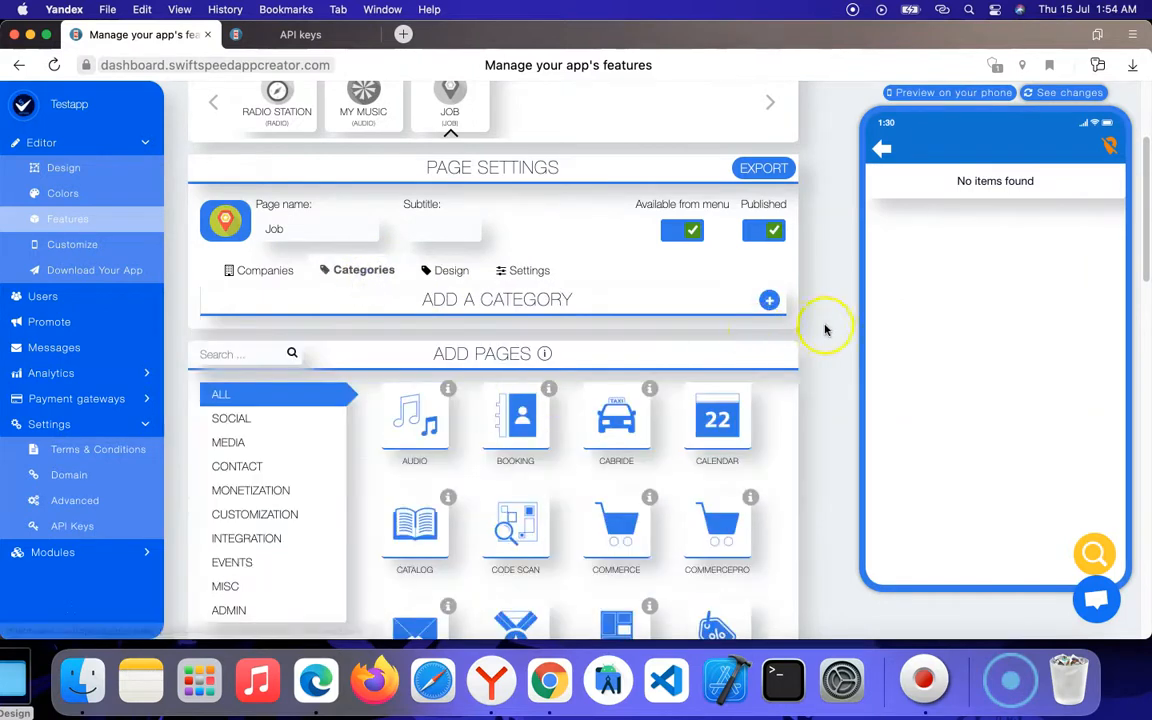
{"action": "left_click", "coordinate": [767, 302]}
{"action": "left_click", "coordinate": [434, 381]}
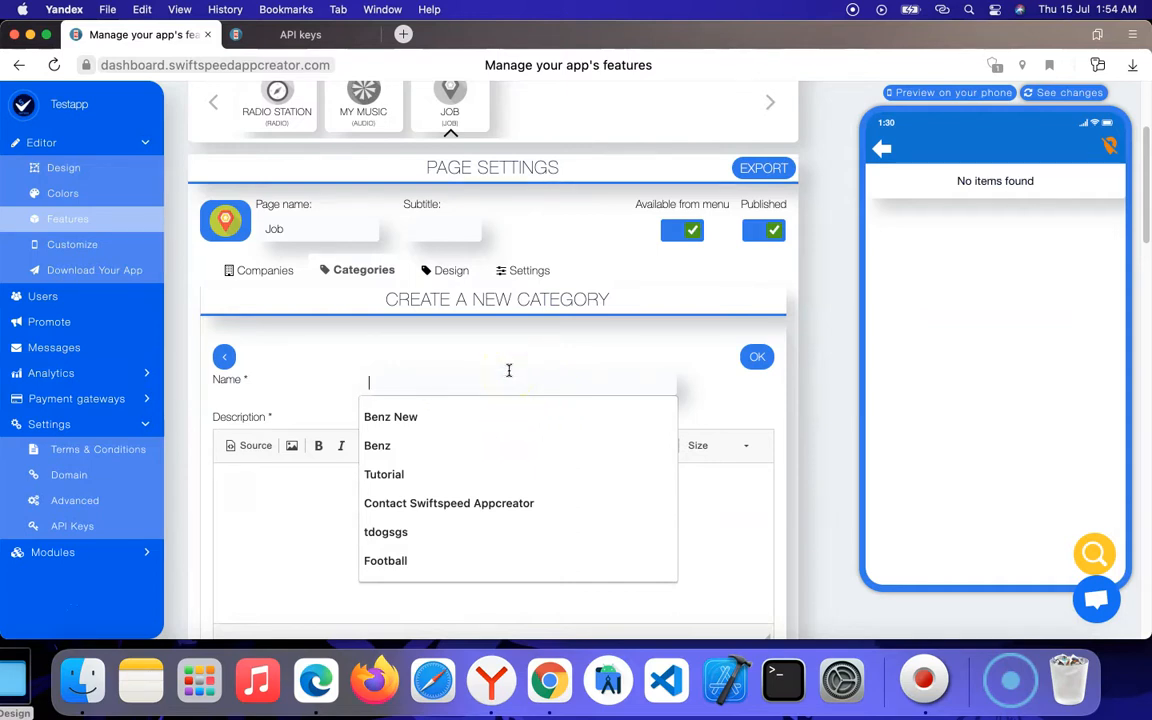
{"action": "type", "text": "w"}
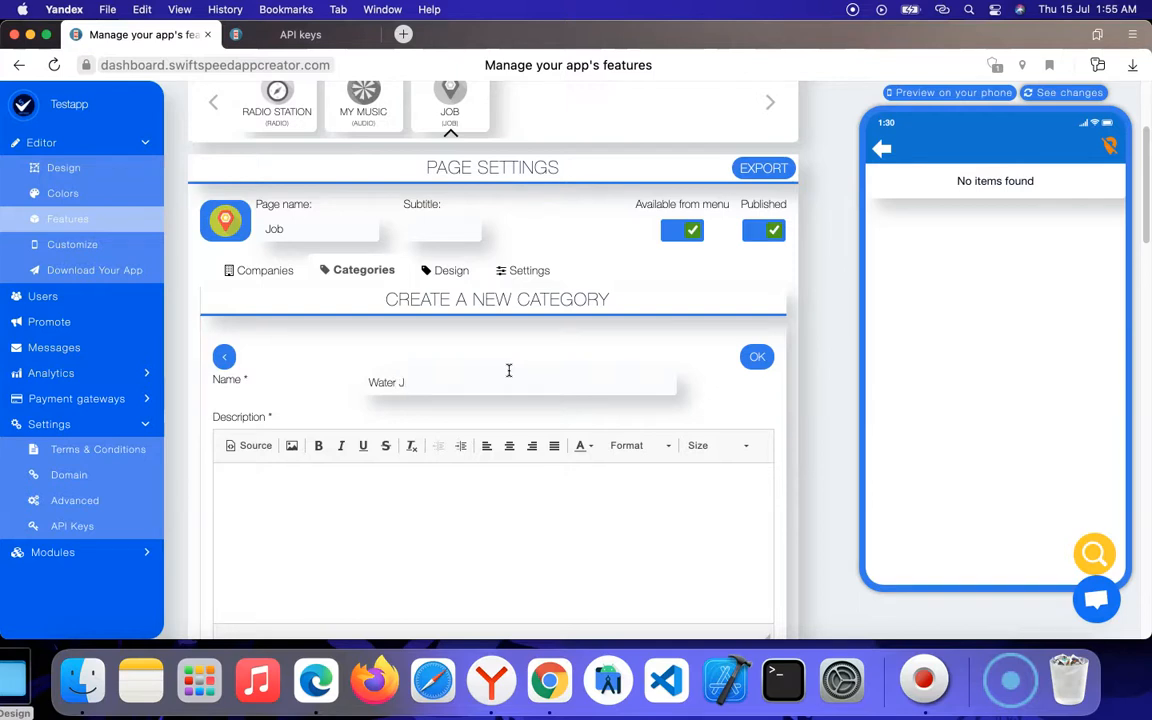
{"action": "left_click", "coordinate": [484, 484]}
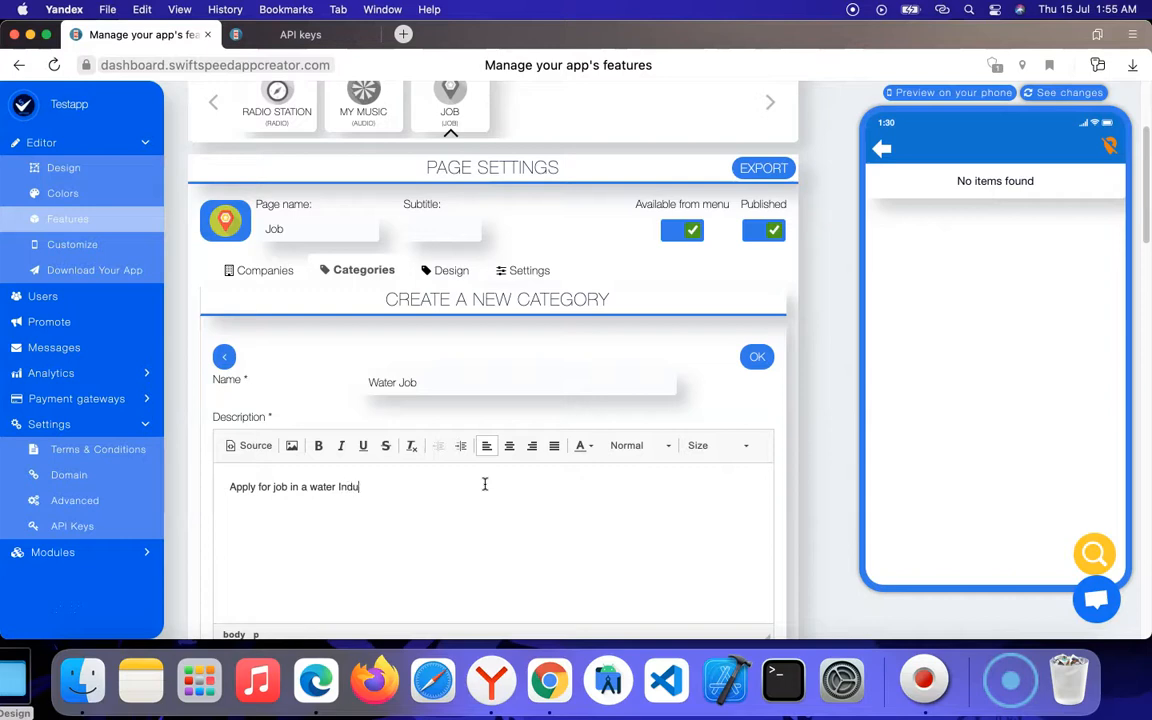
Upload the orange sports car image modern-spo...942-45.jpeg from Downloads as the category's icon, accepting the default crop.
{"action": "scroll", "coordinate": [489, 494], "scroll_direction": "down", "scroll_amount": 5}
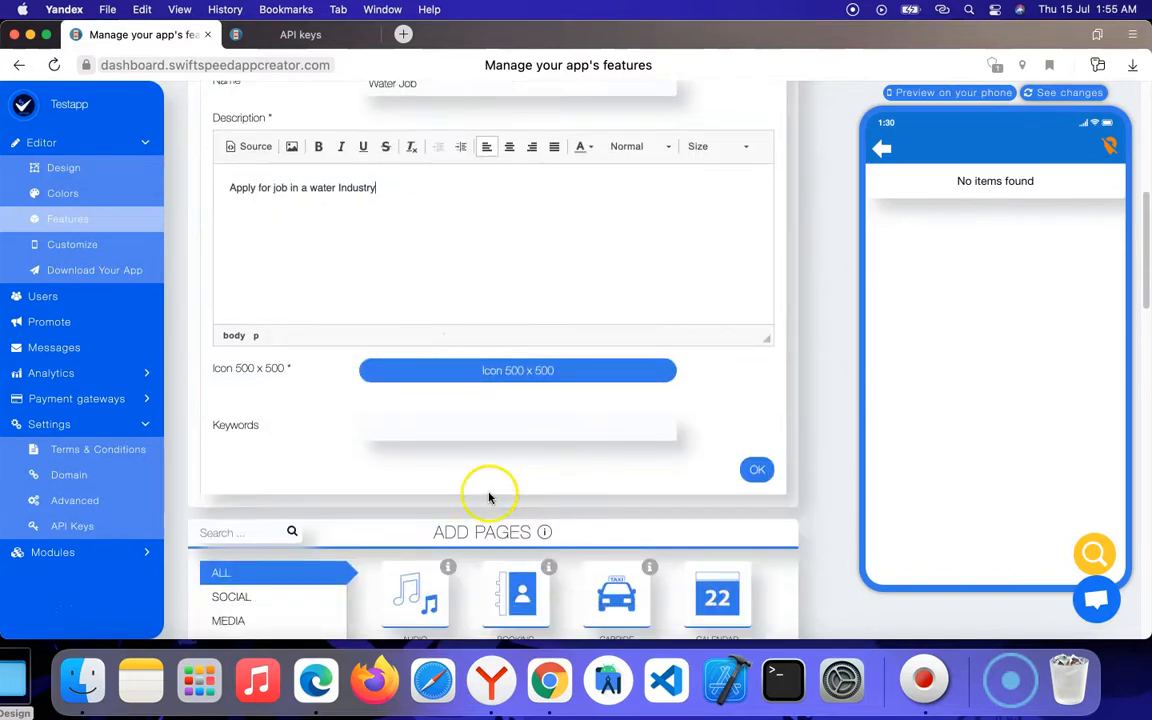
{"action": "left_click", "coordinate": [455, 368]}
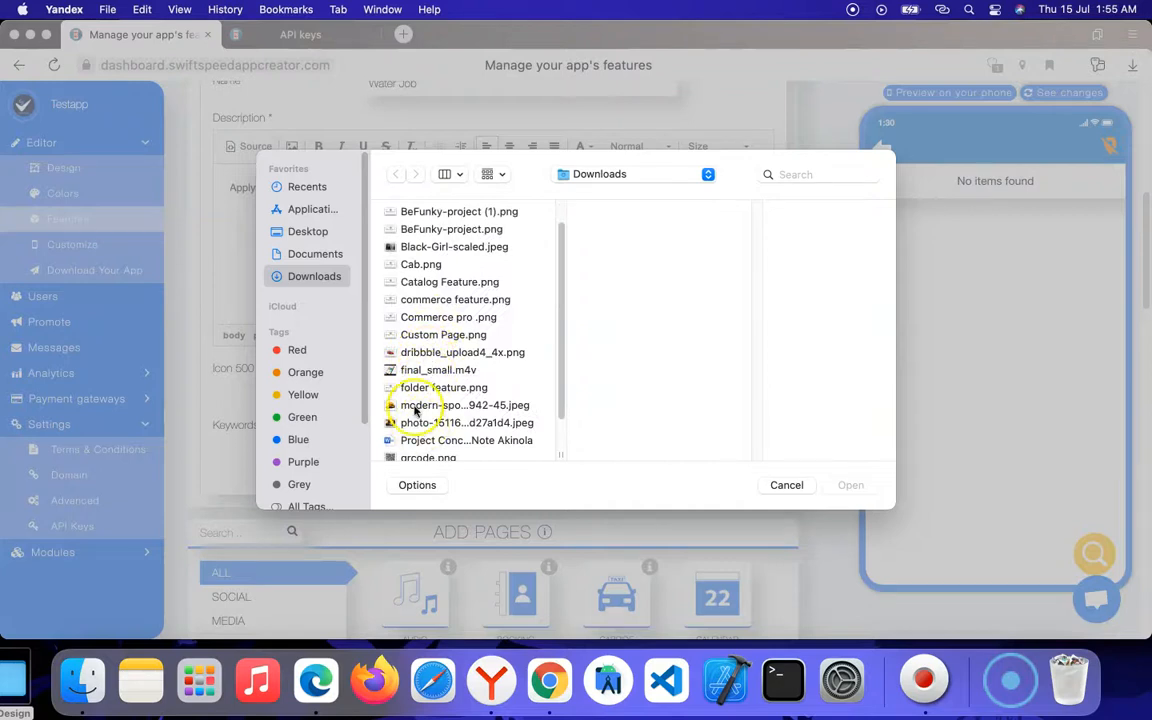
{"action": "left_click", "coordinate": [414, 406]}
{"action": "left_click", "coordinate": [858, 486]}
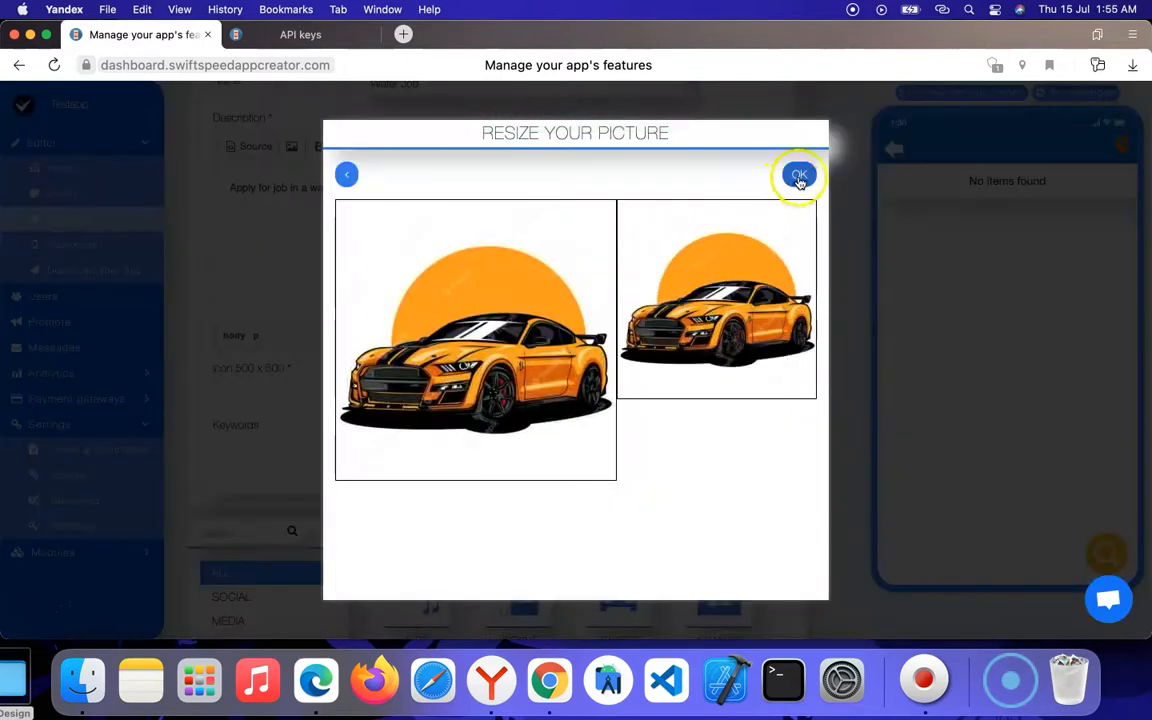
{"action": "left_click", "coordinate": [799, 175]}
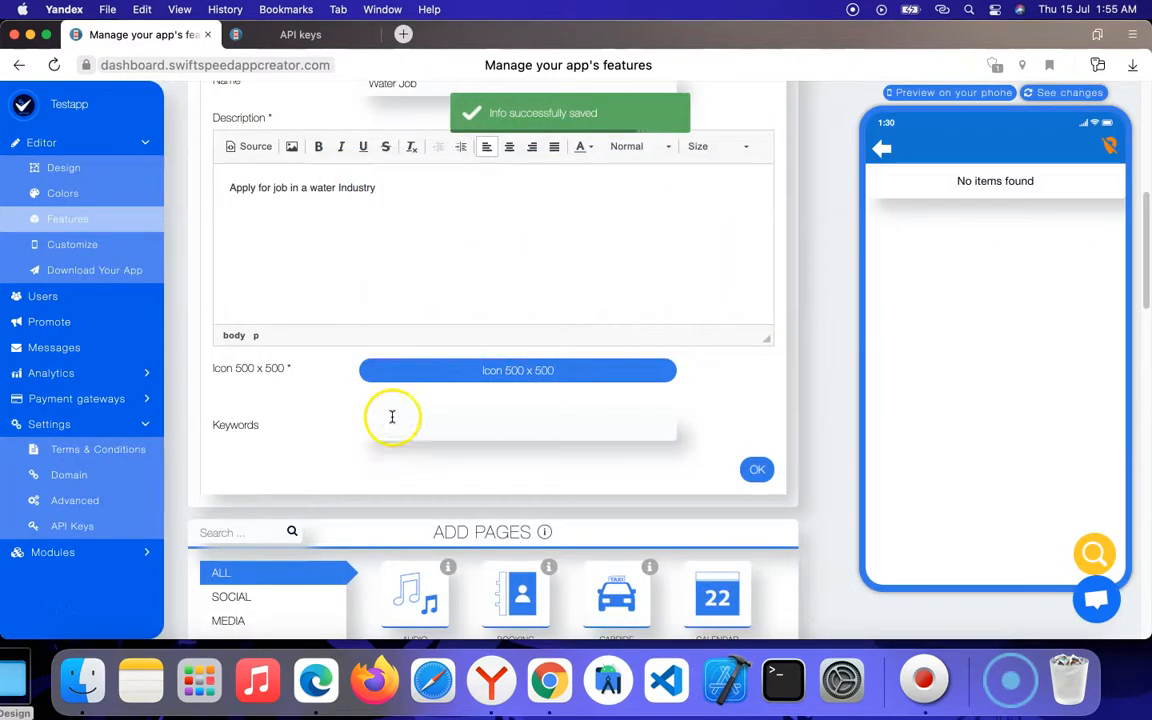
Add the keyword "water" to the Water Job category and save it.
{"action": "scroll", "coordinate": [510, 390], "scroll_direction": "down", "scroll_amount": 4}
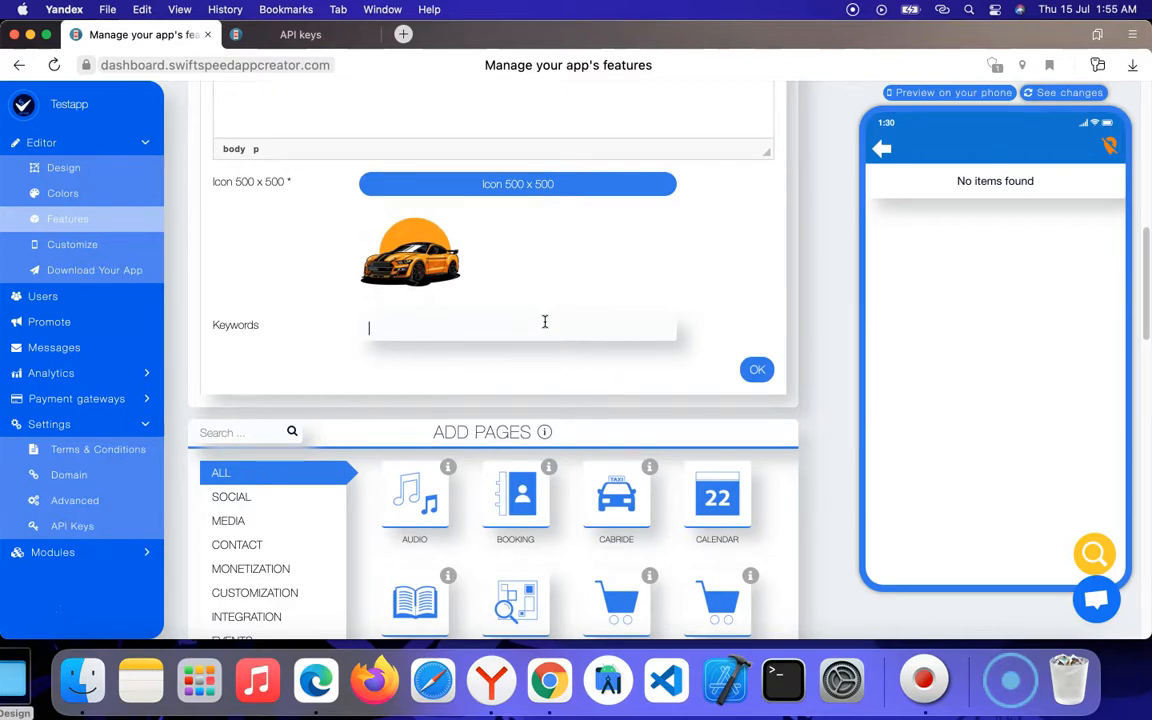
{"action": "scroll", "coordinate": [510, 302], "scroll_direction": "up", "scroll_amount": 4}
{"action": "scroll", "coordinate": [494, 298], "scroll_direction": "down", "scroll_amount": 3}
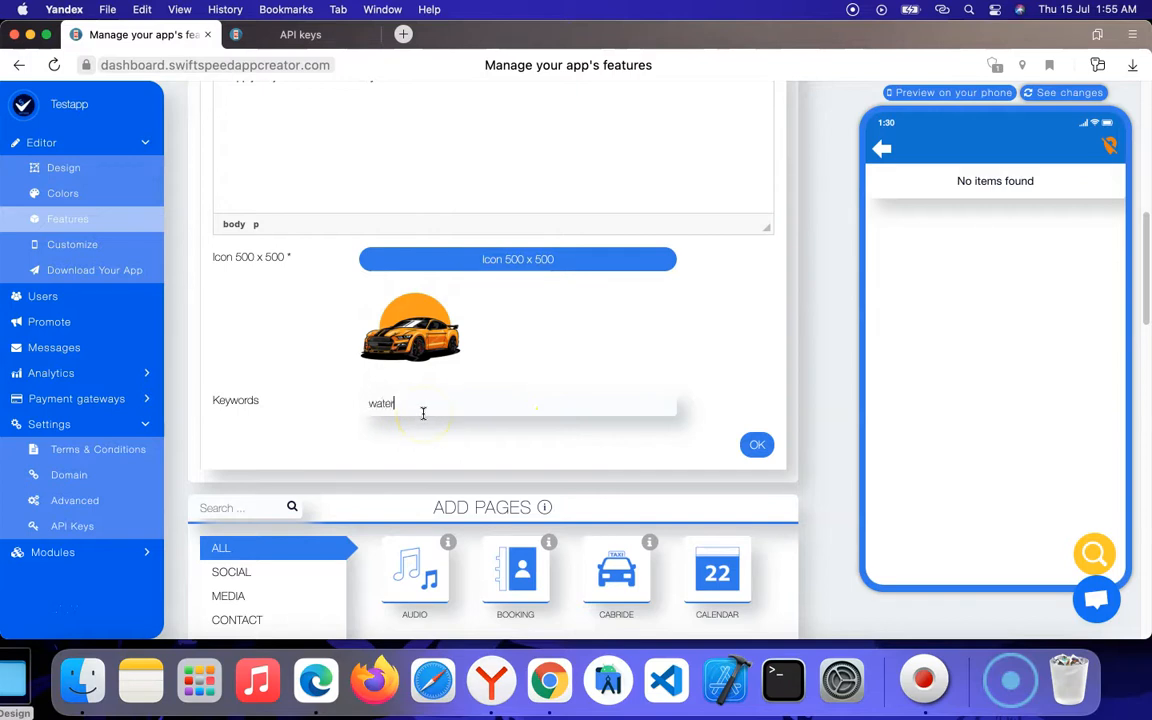
{"action": "left_click", "coordinate": [757, 446]}
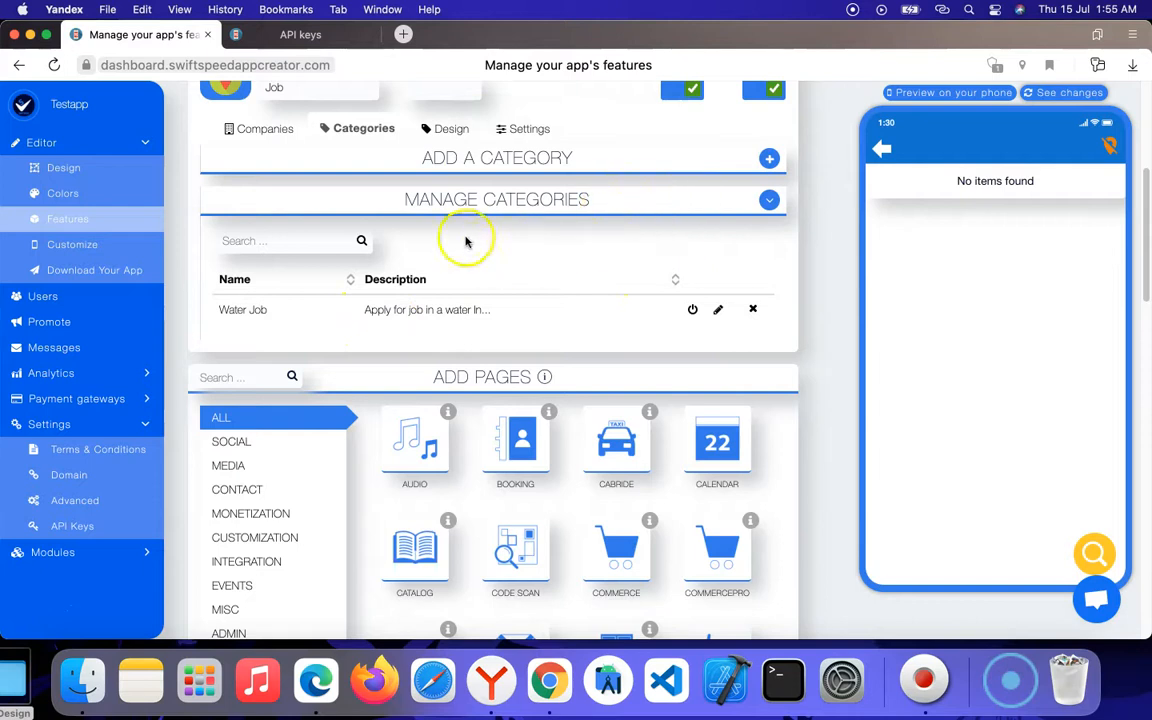
Start a new company with the name Contact Swiftspeed Appcreator, the description The Swiftspeed and the website Swiftspeed.
{"action": "left_click", "coordinate": [281, 134]}
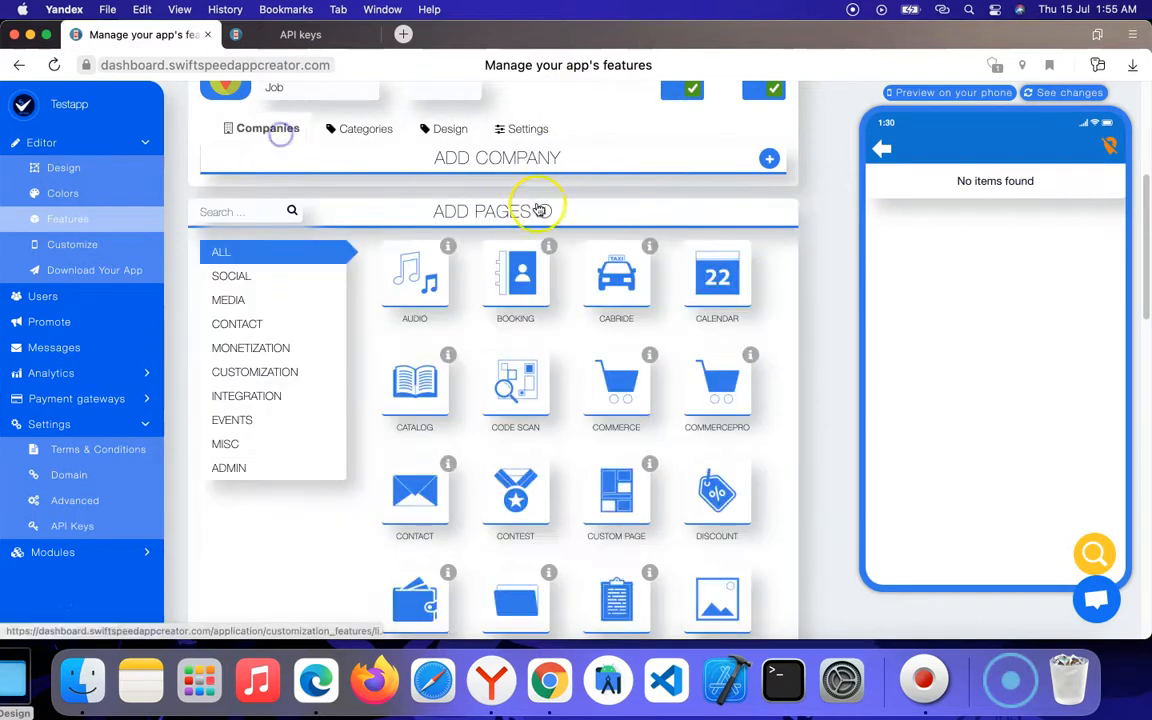
{"action": "left_click", "coordinate": [771, 182]}
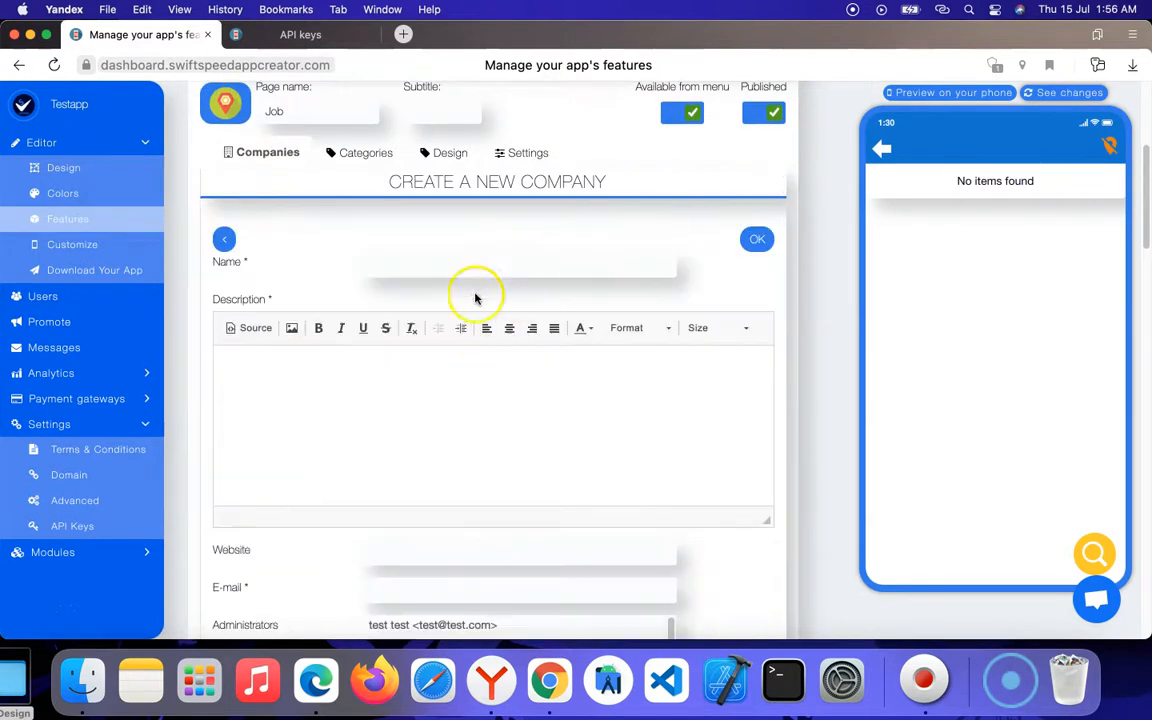
{"action": "left_click", "coordinate": [463, 260]}
{"action": "left_click", "coordinate": [470, 292]}
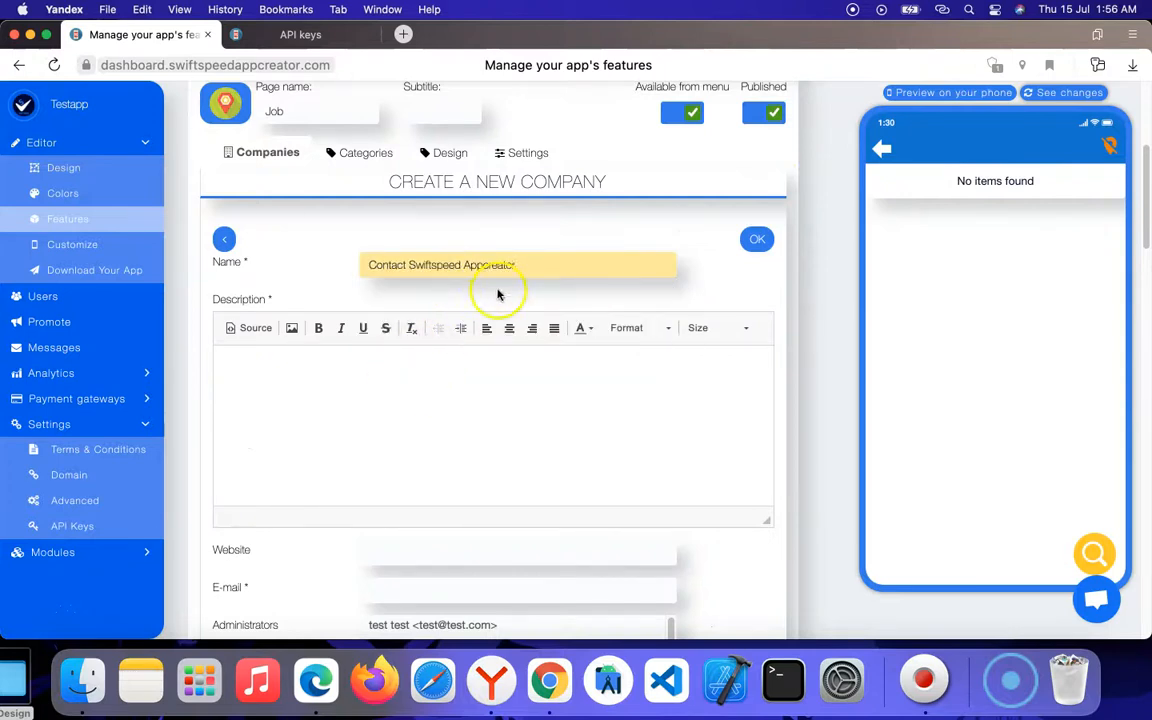
{"action": "left_click", "coordinate": [419, 416]}
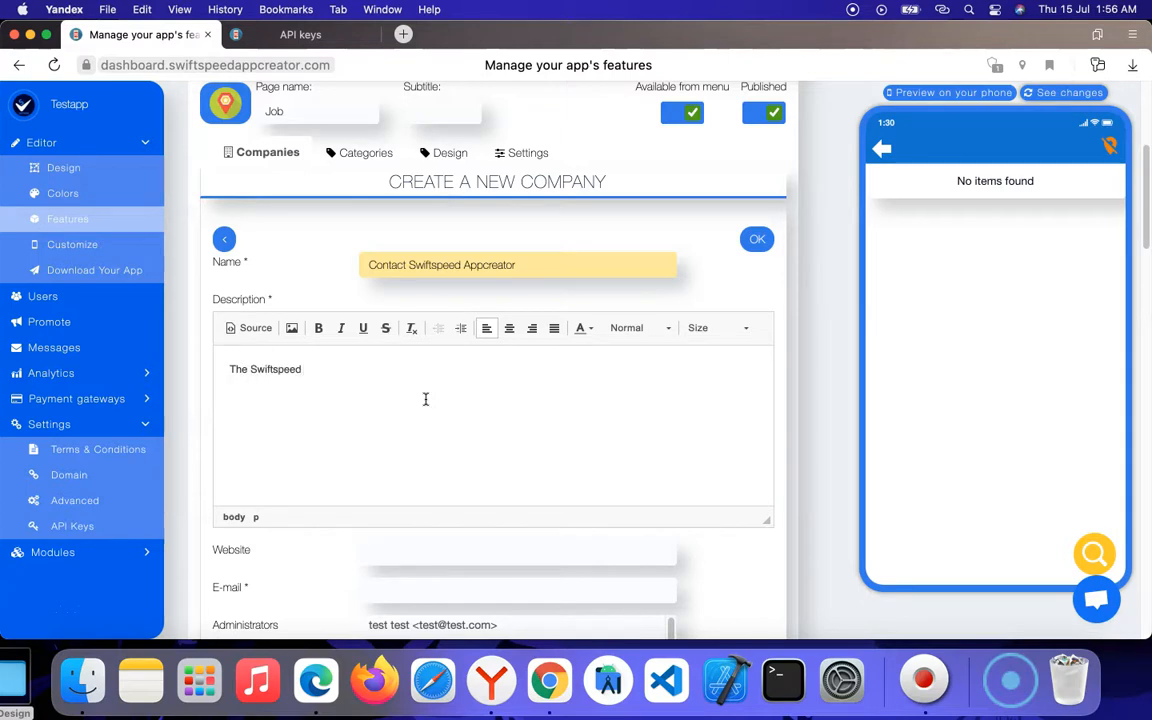
{"action": "scroll", "coordinate": [389, 433], "scroll_direction": "down", "scroll_amount": 2}
{"action": "left_click", "coordinate": [436, 437]}
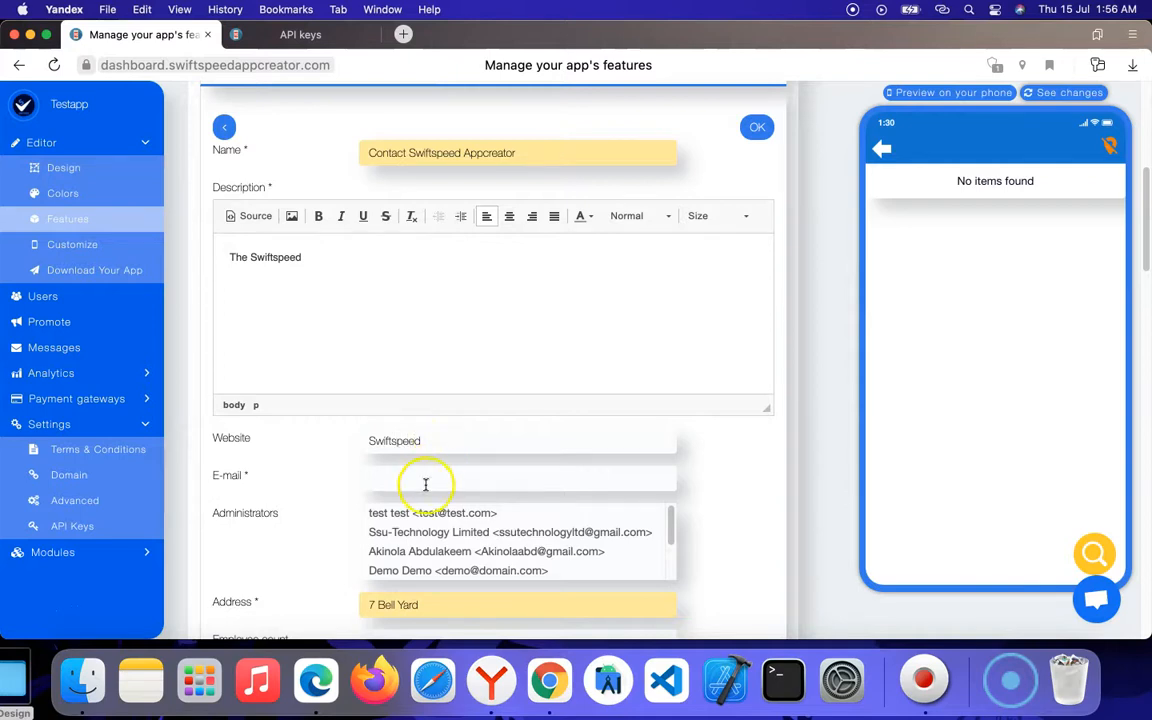
{"action": "double_click", "coordinate": [461, 443]}
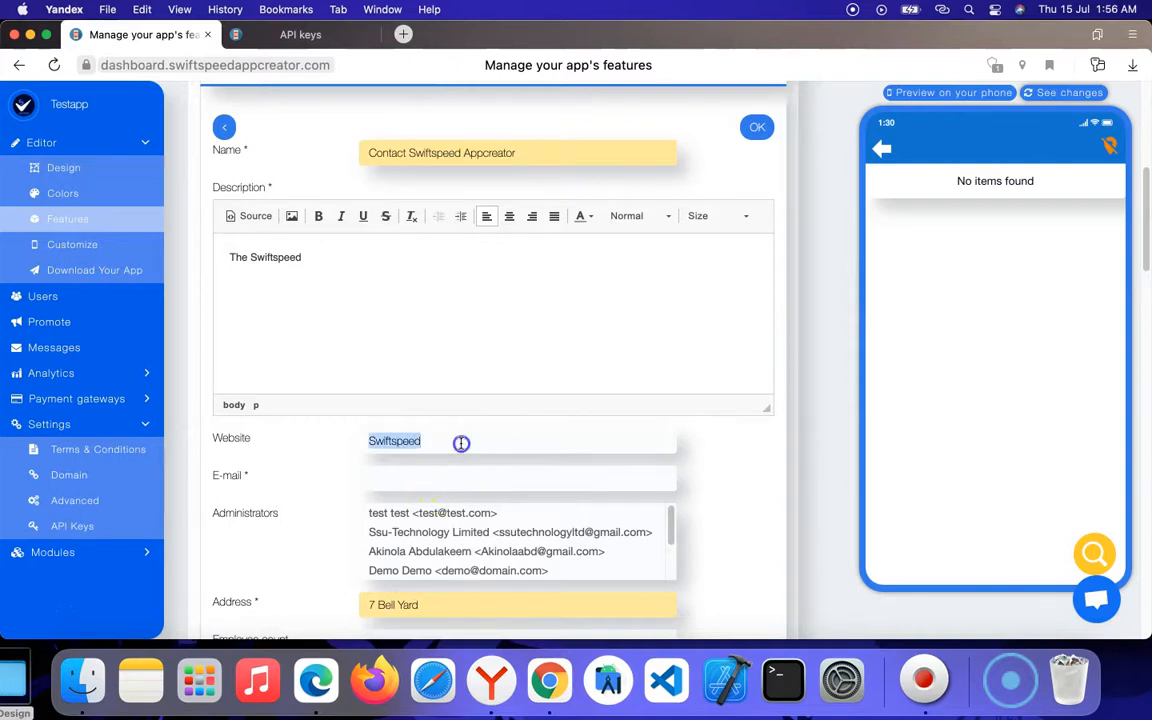
Return to Testapp's features editor, reload it and reopen the Job page's settings.
{"action": "left_click", "coordinate": [276, 72]}
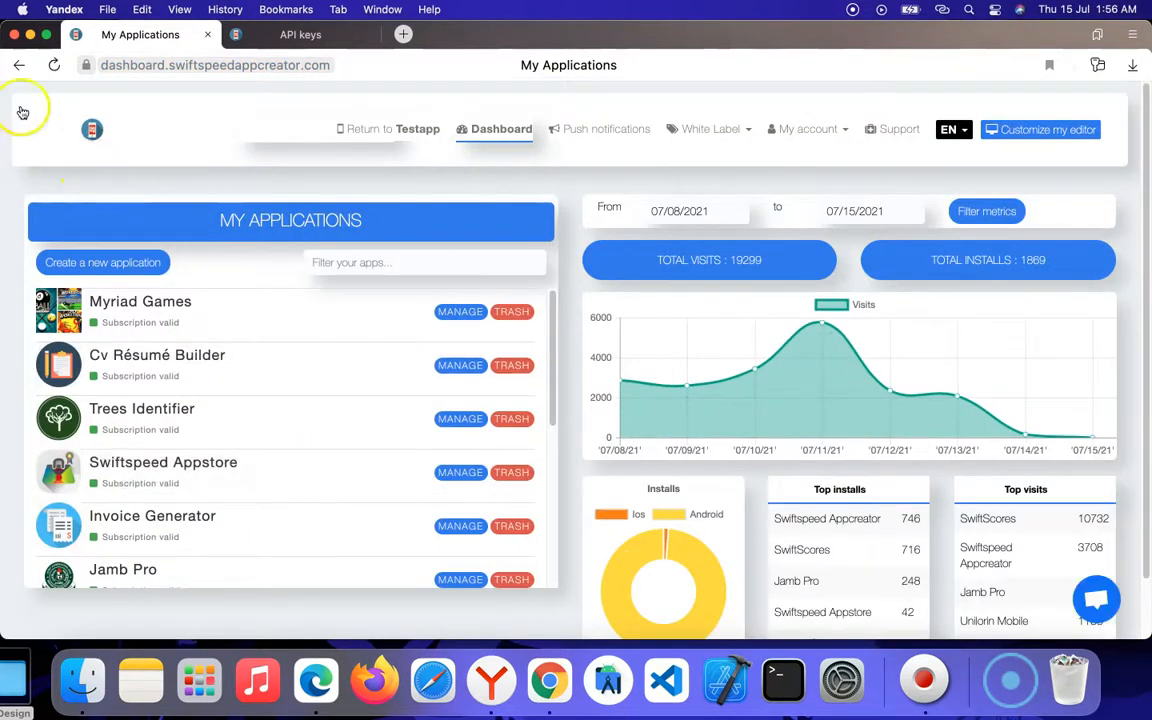
{"action": "left_click", "coordinate": [19, 64]}
{"action": "scroll", "coordinate": [583, 288], "scroll_direction": "up", "scroll_amount": 5}
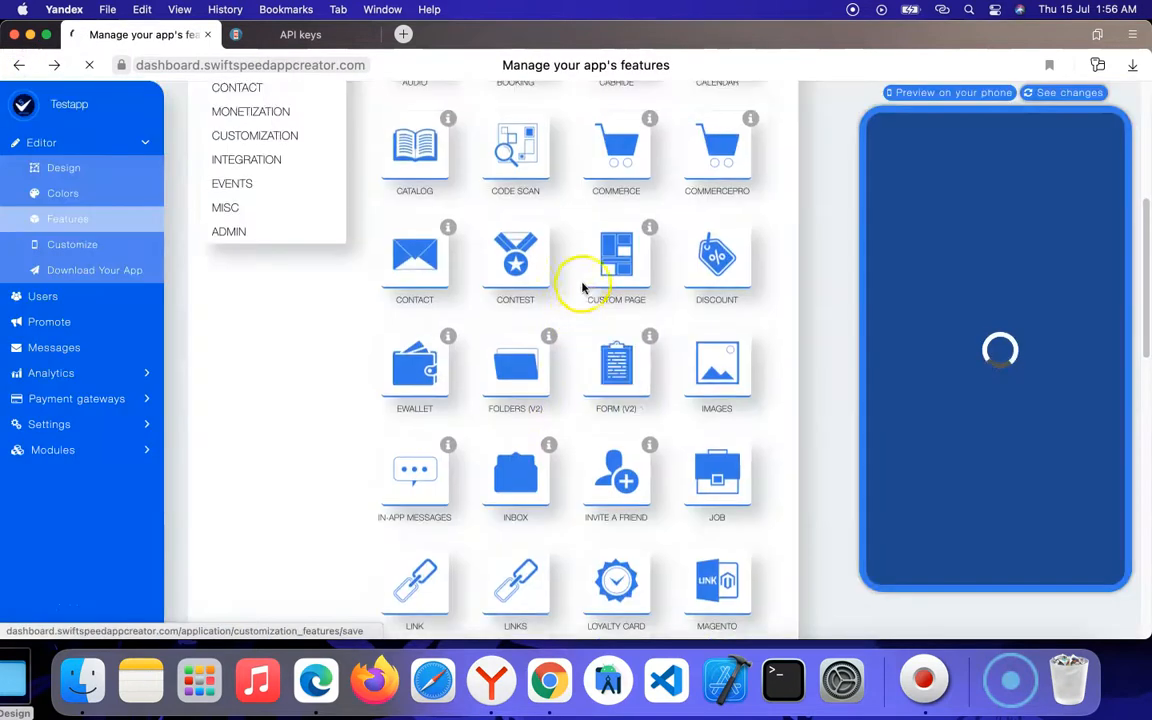
{"action": "left_click", "coordinate": [89, 64]}
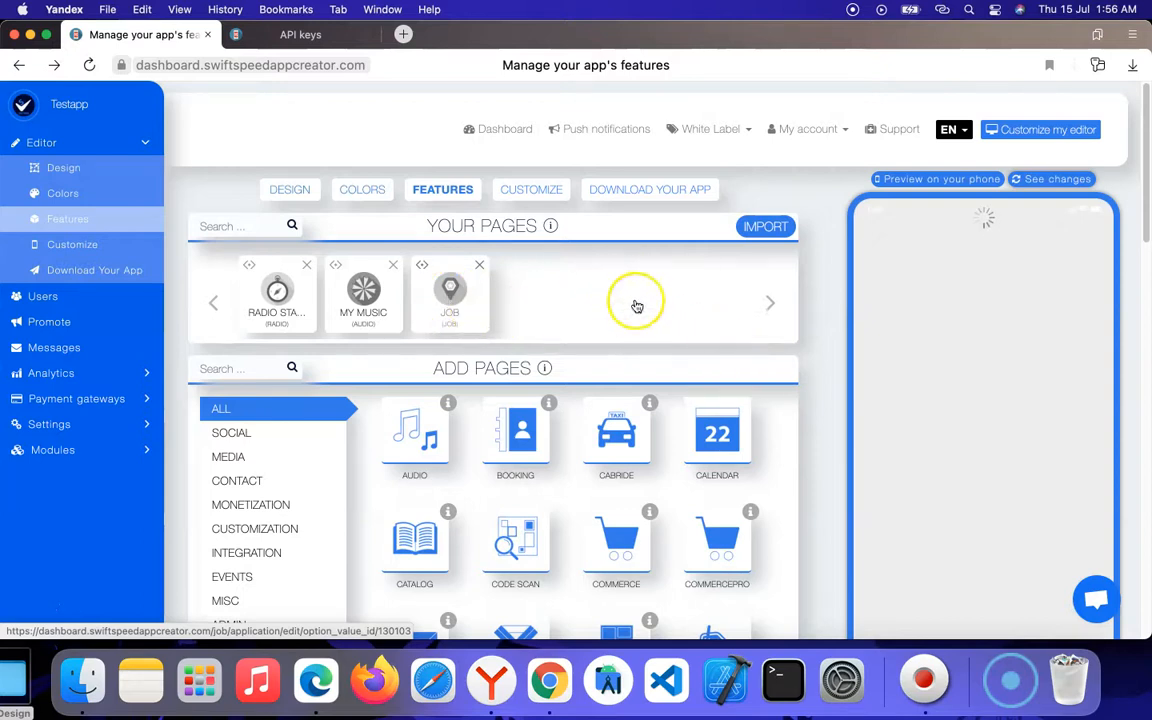
{"action": "scroll", "coordinate": [700, 360], "scroll_direction": "down", "scroll_amount": 1}
{"action": "scroll", "coordinate": [700, 362], "scroll_direction": "down", "scroll_amount": 7}
{"action": "scroll", "coordinate": [672, 362], "scroll_direction": "up", "scroll_amount": 8}
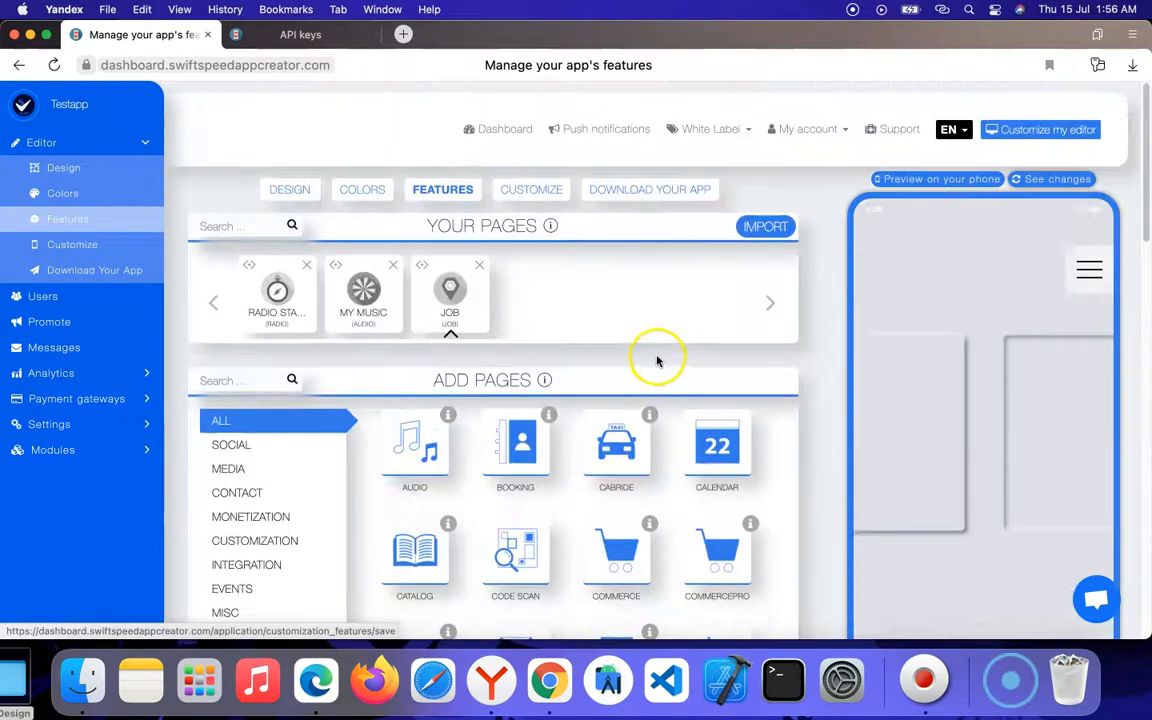
{"action": "scroll", "coordinate": [566, 430], "scroll_direction": "down", "scroll_amount": 1}
{"action": "scroll", "coordinate": [540, 415], "scroll_direction": "down", "scroll_amount": 6}
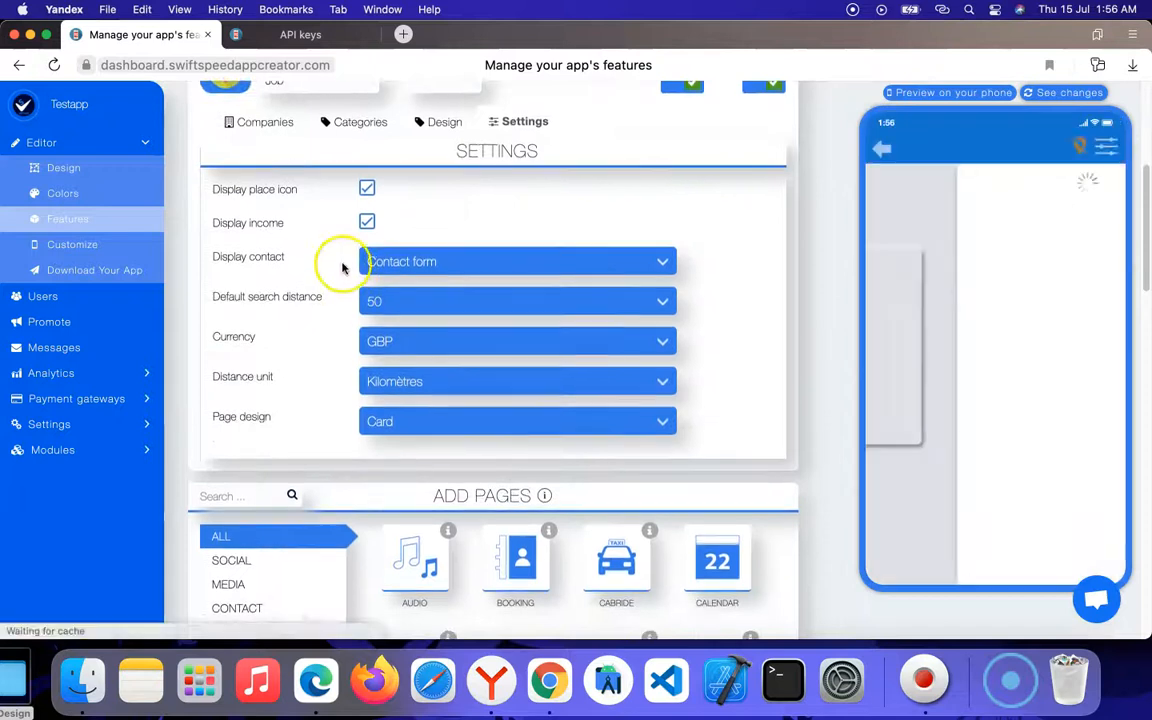
{"action": "scroll", "coordinate": [390, 245], "scroll_direction": "up", "scroll_amount": 2}
Create another job category named Food Job with the description "Apply for job in a food industry".
{"action": "left_click", "coordinate": [378, 246]}
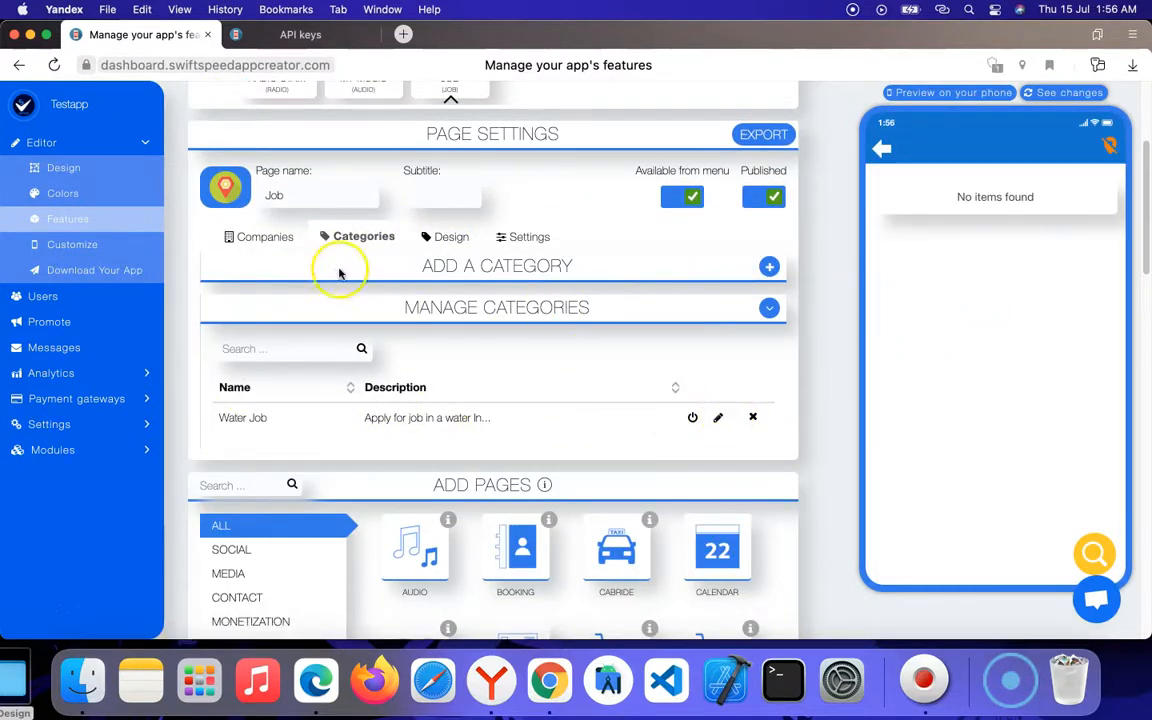
{"action": "left_click", "coordinate": [245, 237]}
{"action": "left_click", "coordinate": [366, 237]}
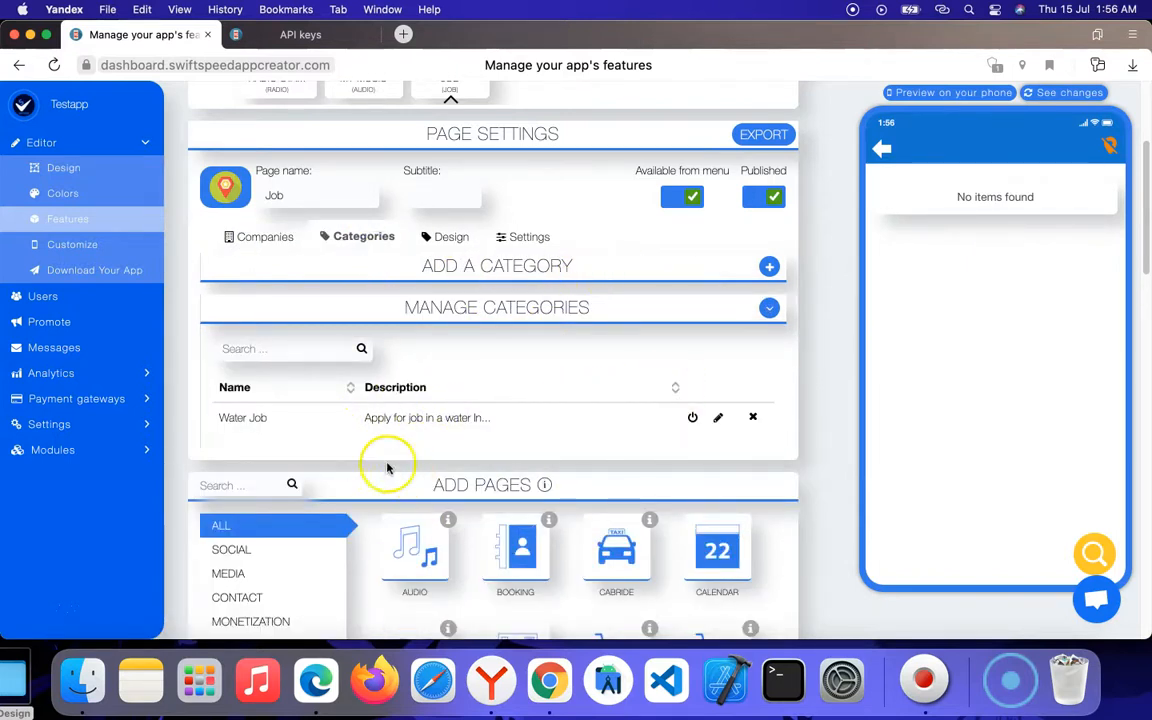
{"action": "left_click", "coordinate": [769, 266]}
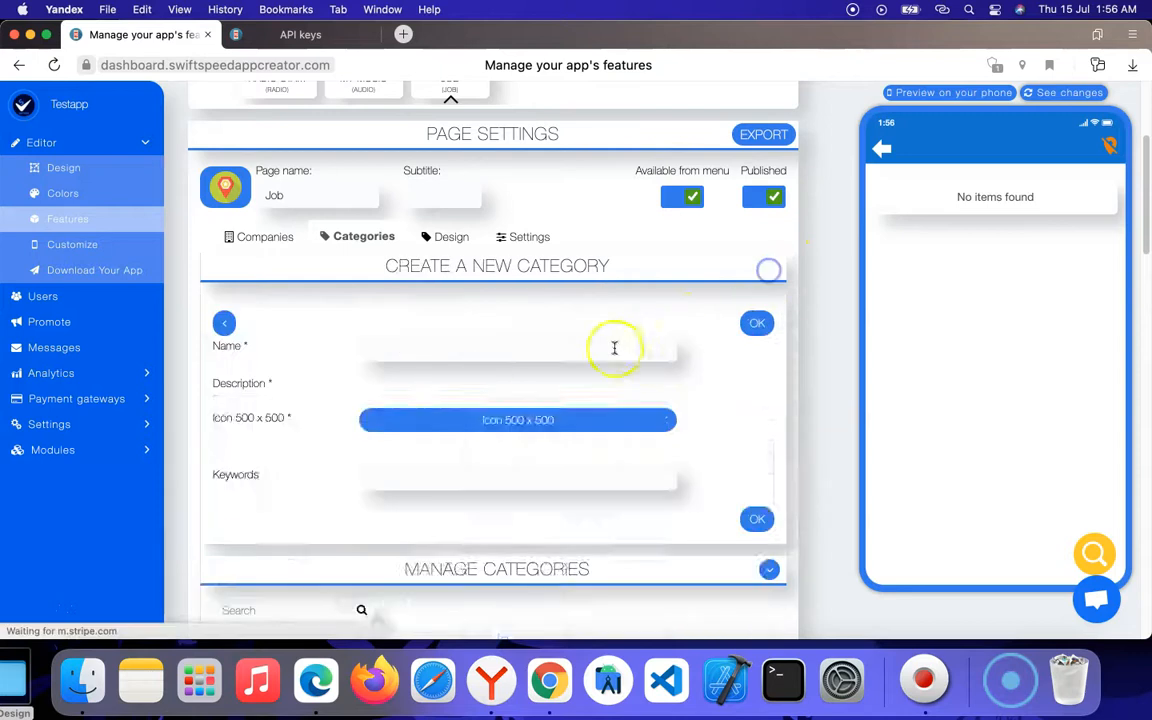
{"action": "left_click", "coordinate": [424, 351]}
{"action": "type", "text": "Food"}
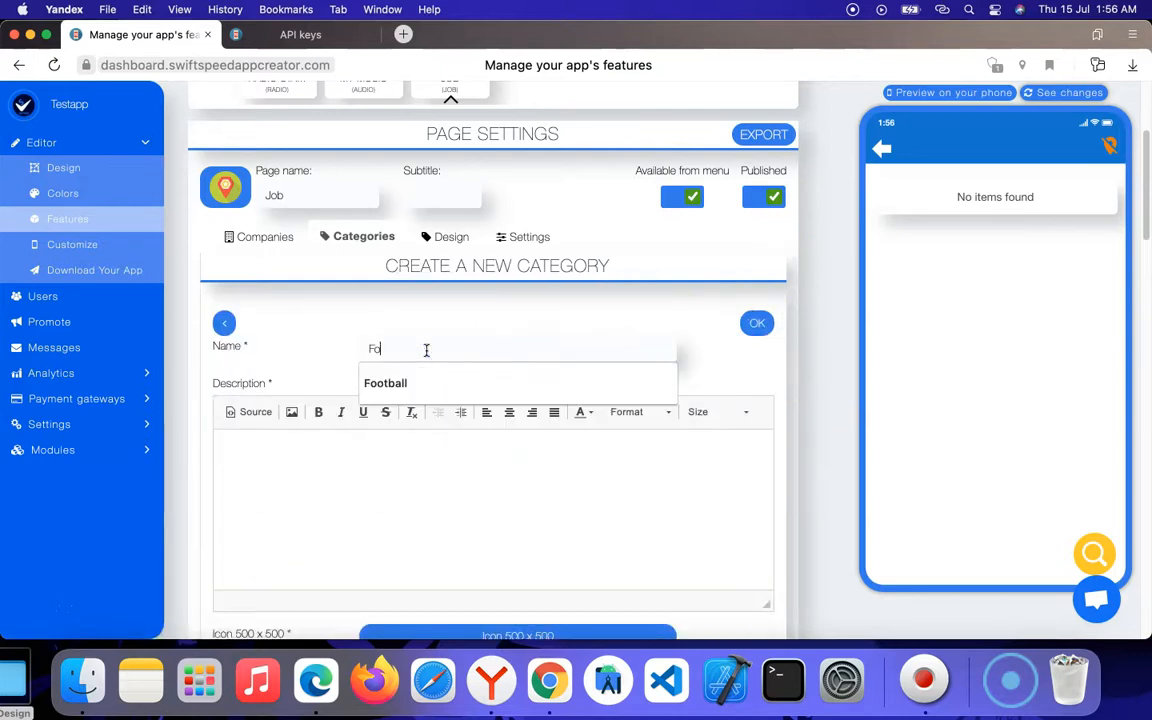
{"action": "left_click", "coordinate": [397, 475]}
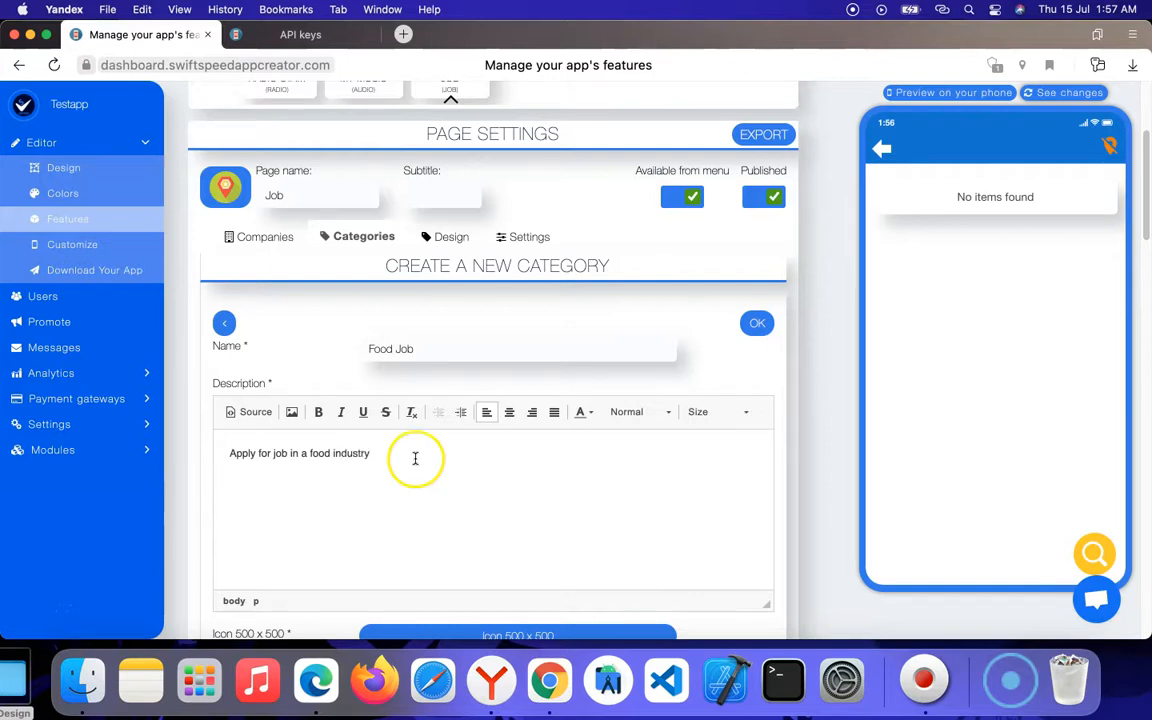
Upload dribbble_upload4_4x.png from Downloads as the Food Job icon, shifting the crop area to centre on the car.
{"action": "scroll", "coordinate": [415, 458], "scroll_direction": "down", "scroll_amount": 5}
{"action": "left_click", "coordinate": [586, 328]}
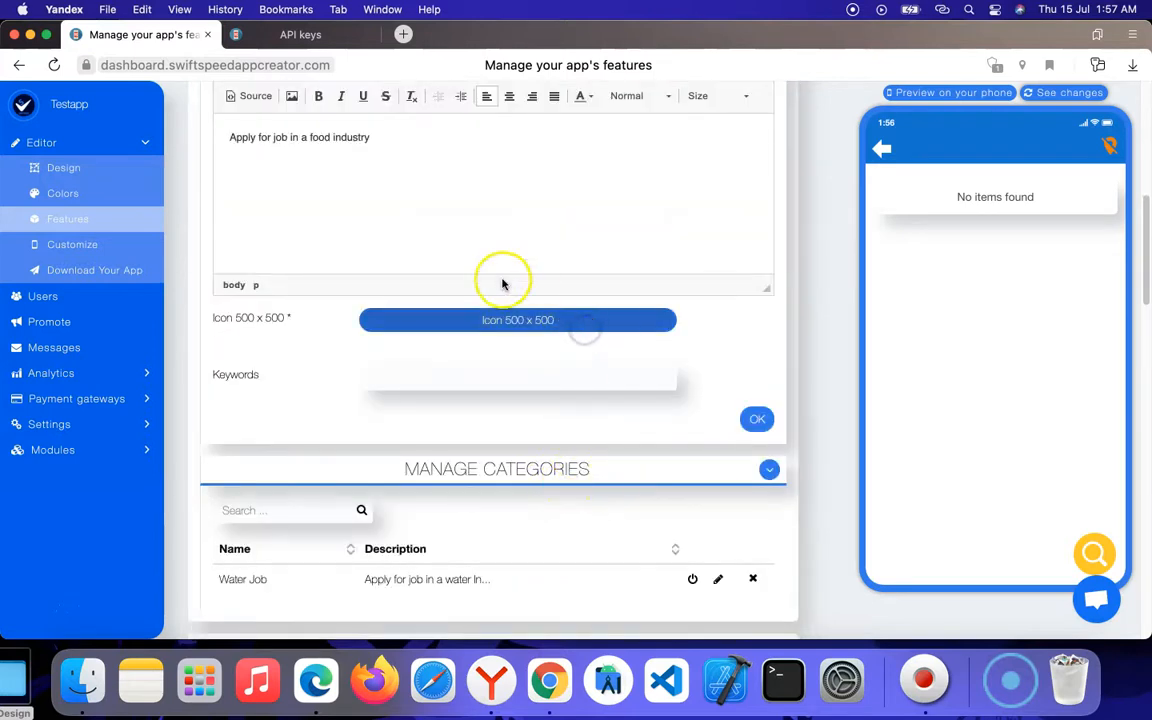
{"action": "scroll", "coordinate": [470, 400], "scroll_direction": "down", "scroll_amount": 1}
{"action": "left_click", "coordinate": [440, 382]}
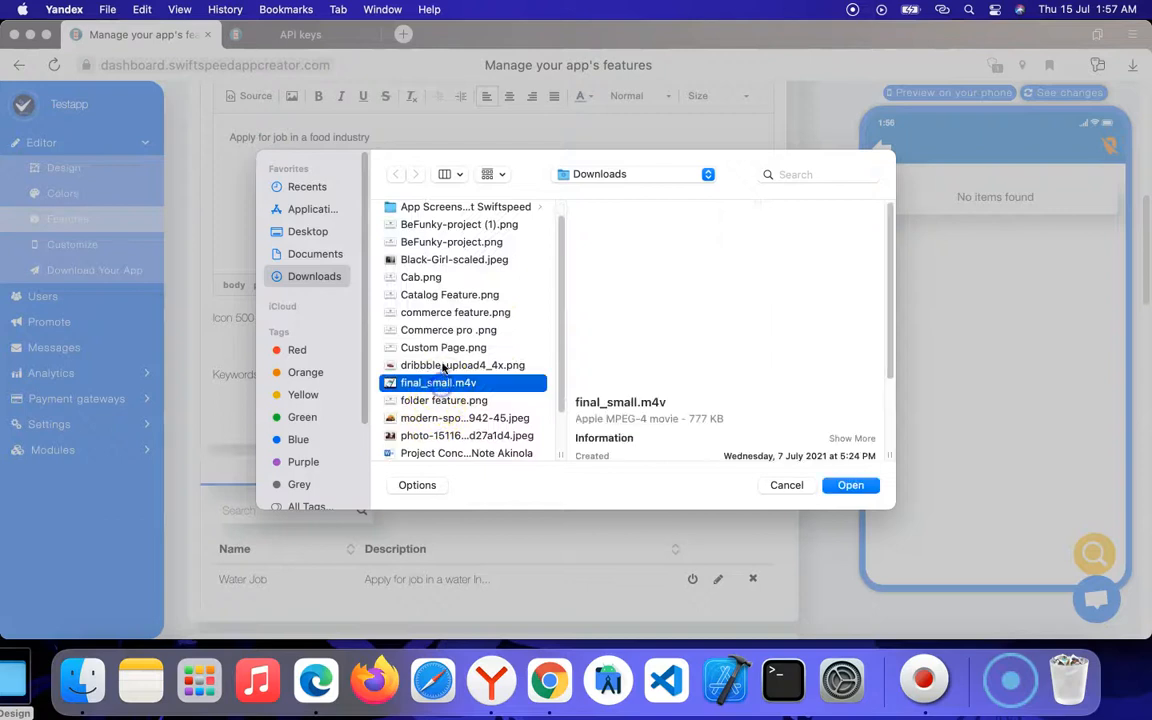
{"action": "left_click", "coordinate": [443, 365]}
{"action": "left_click", "coordinate": [866, 485]}
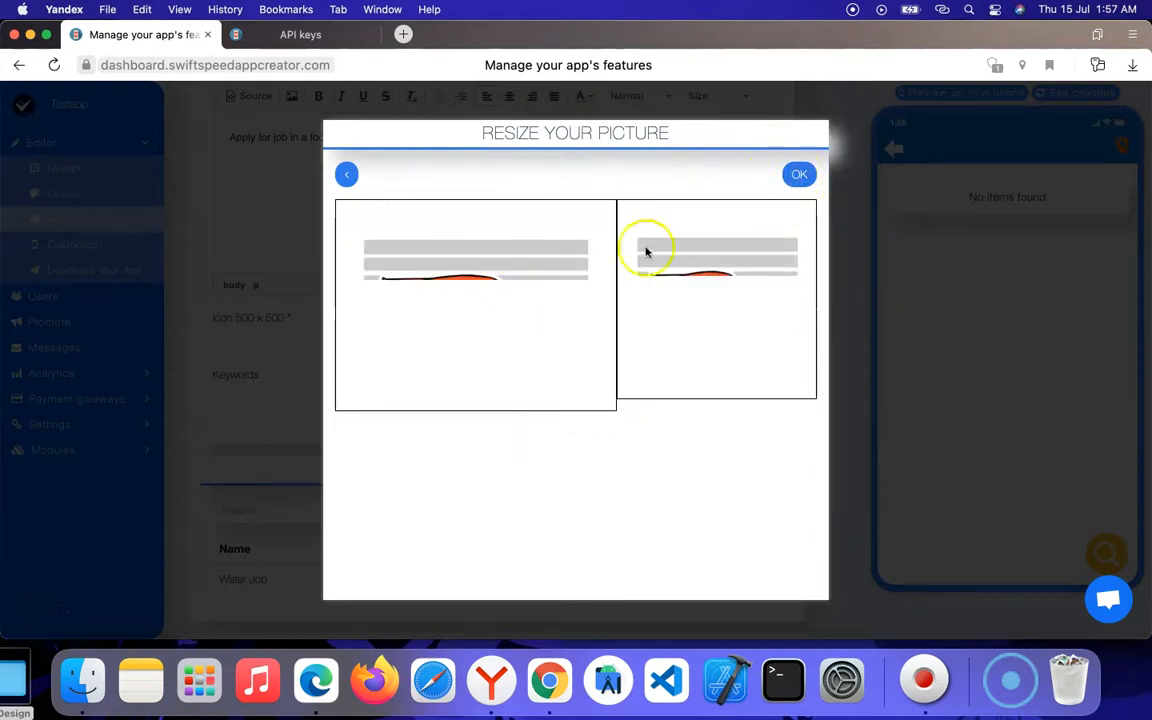
{"action": "left_click_drag", "start_coordinate": [437, 353], "coordinate": [482, 357]}
{"action": "left_click", "coordinate": [797, 176]}
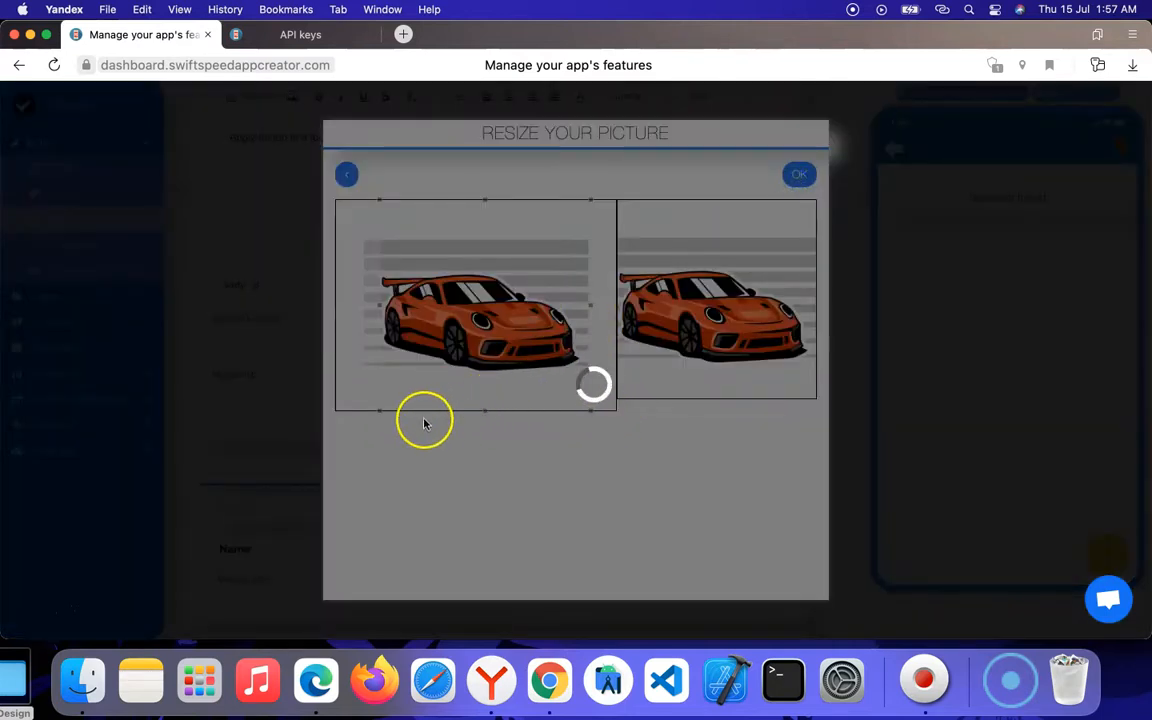
Add the keyword "Food" to the Food Job category, save it and check the category list.
{"action": "scroll", "coordinate": [460, 380], "scroll_direction": "down", "scroll_amount": 3}
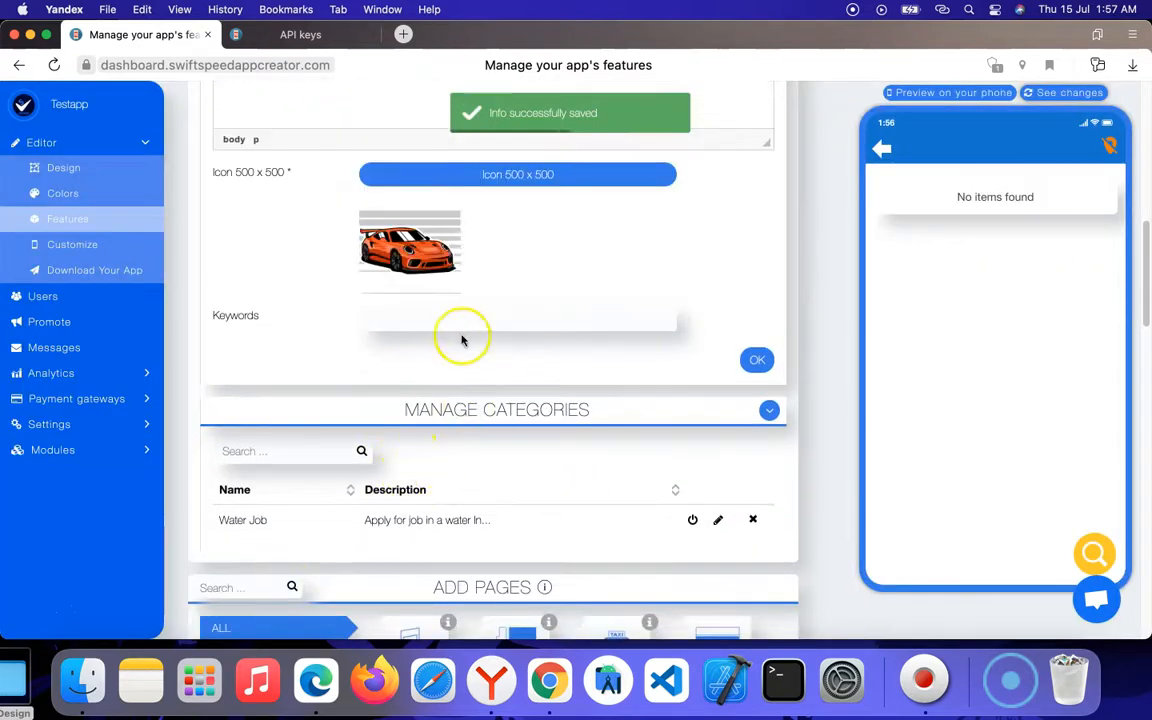
{"action": "left_click", "coordinate": [470, 319]}
{"action": "type", "text": "Food"}
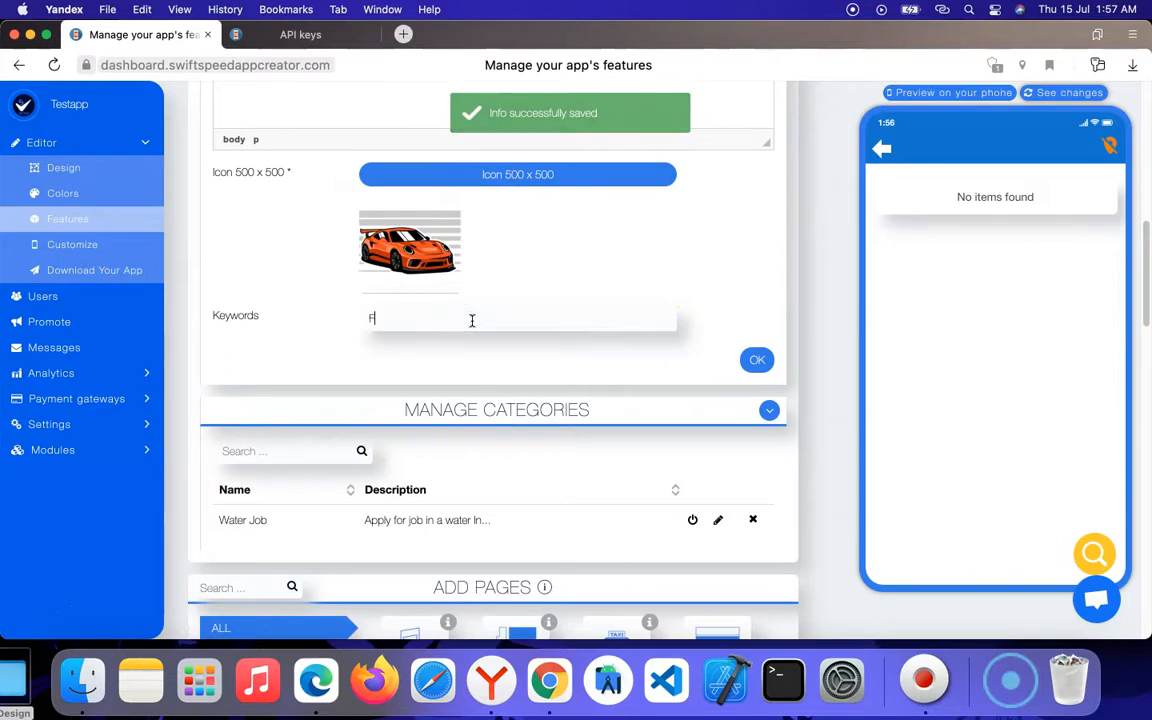
{"action": "left_click", "coordinate": [756, 360]}
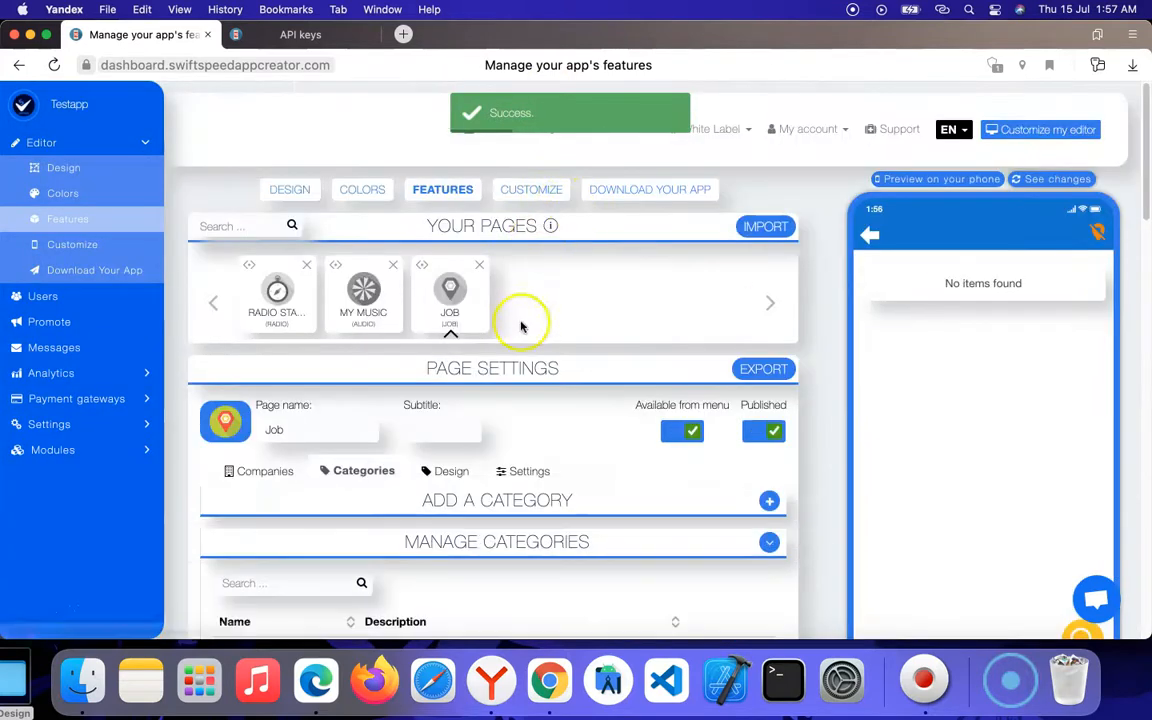
{"action": "scroll", "coordinate": [584, 483], "scroll_direction": "down", "scroll_amount": 4}
{"action": "scroll", "coordinate": [540, 420], "scroll_direction": "up", "scroll_amount": 3}
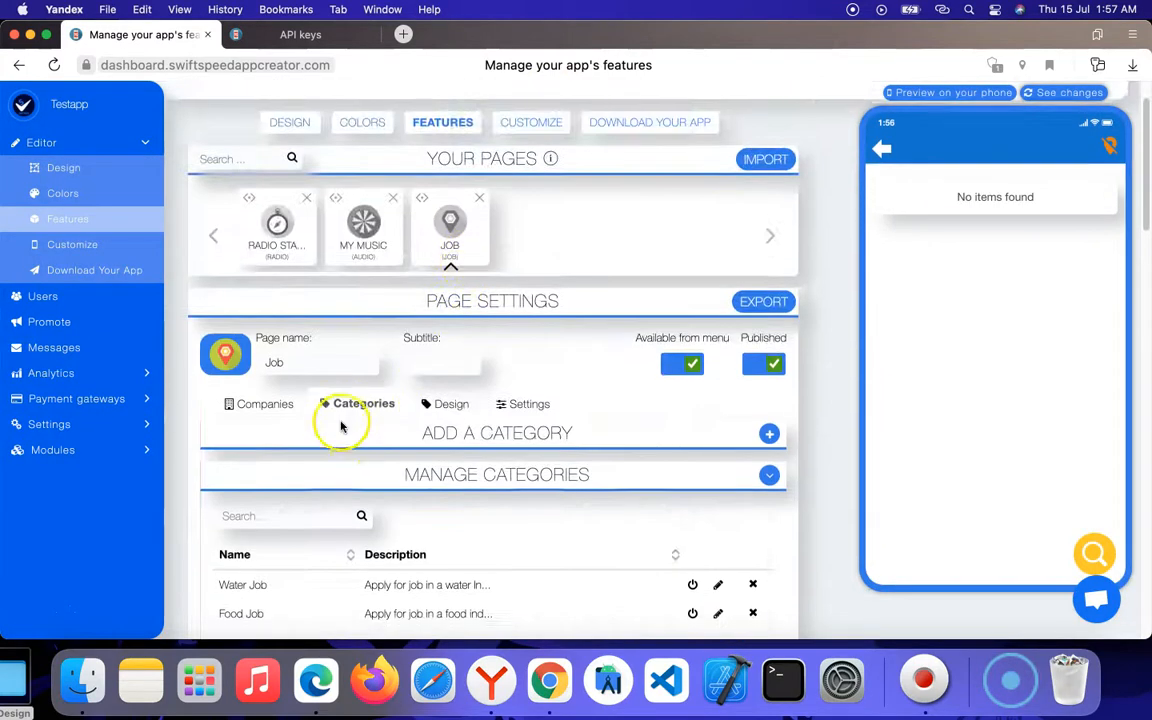
Review the Job page's design, settings and category sections.
{"action": "scroll", "coordinate": [337, 421], "scroll_direction": "down", "scroll_amount": 2}
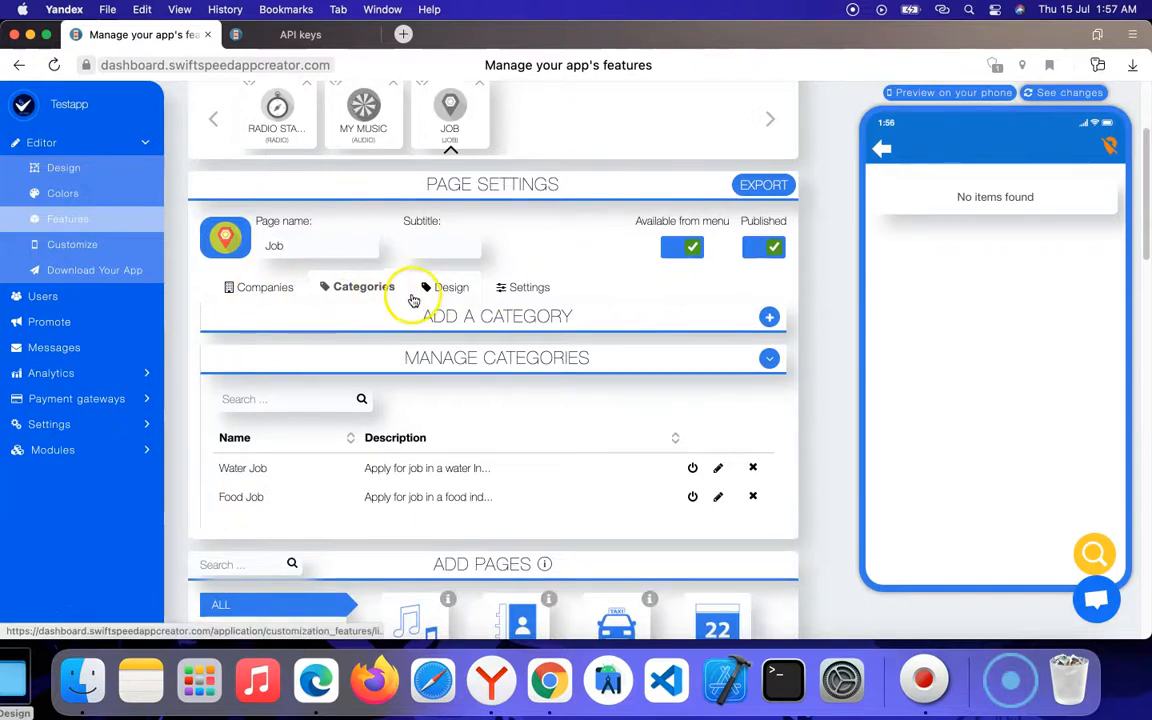
{"action": "left_click", "coordinate": [444, 287]}
{"action": "left_click", "coordinate": [521, 289]}
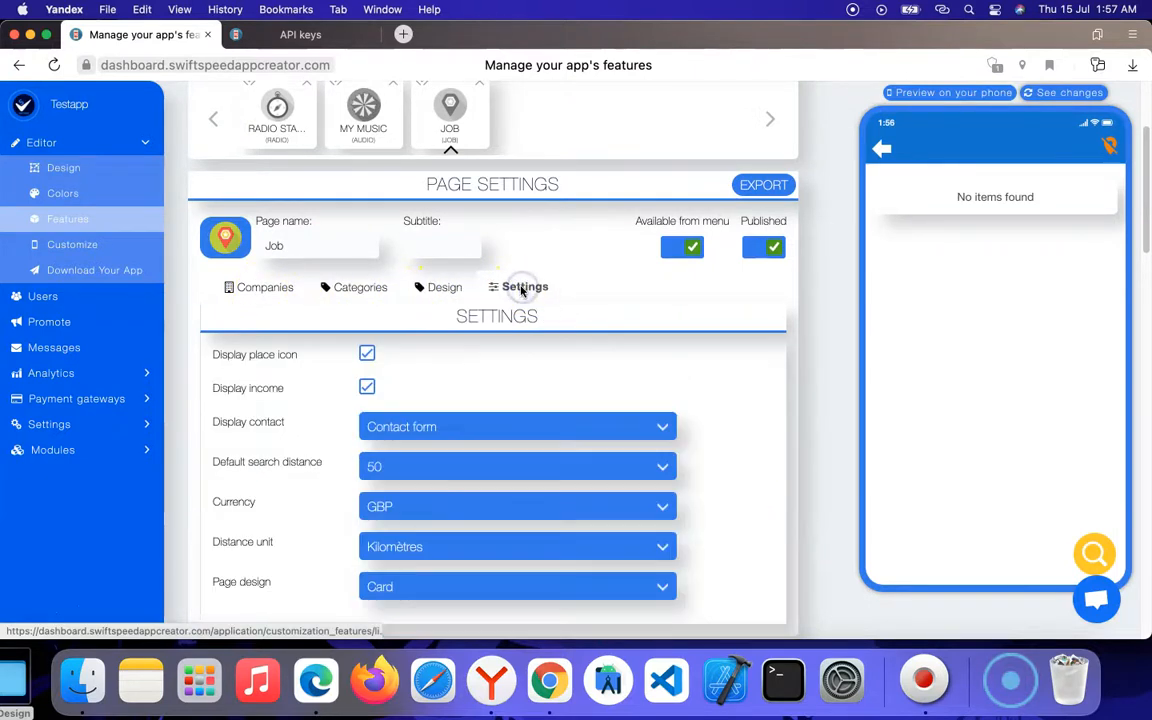
{"action": "left_click", "coordinate": [440, 289]}
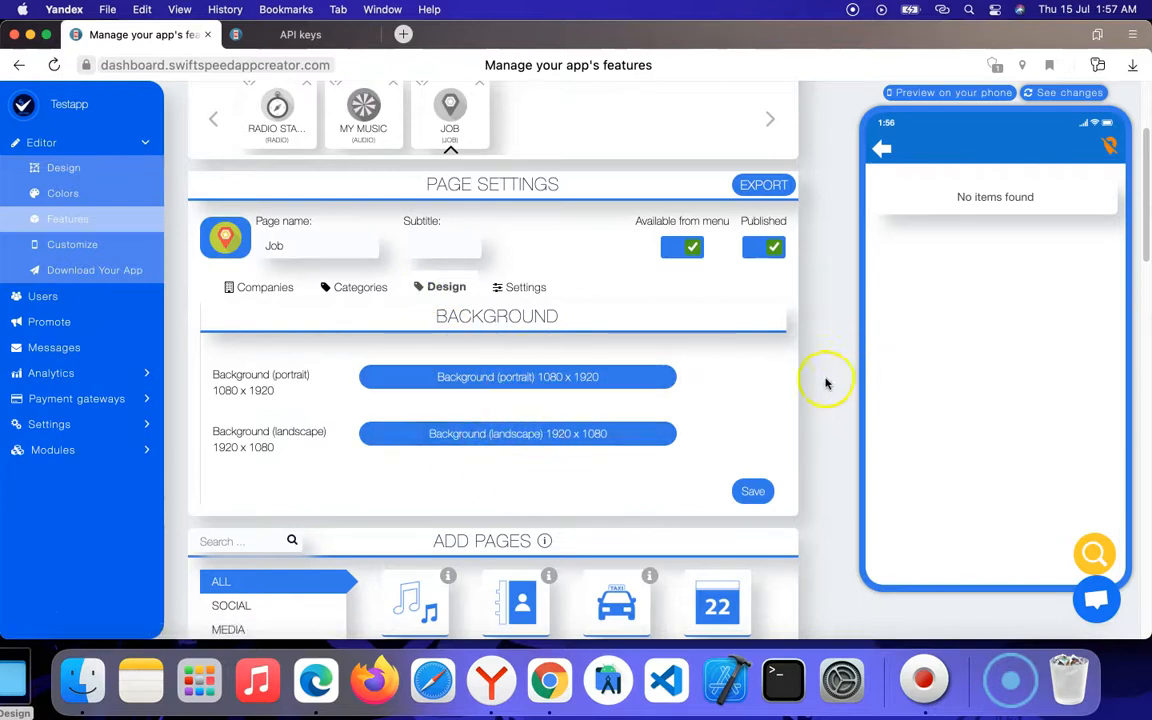
{"action": "left_click", "coordinate": [357, 290]}
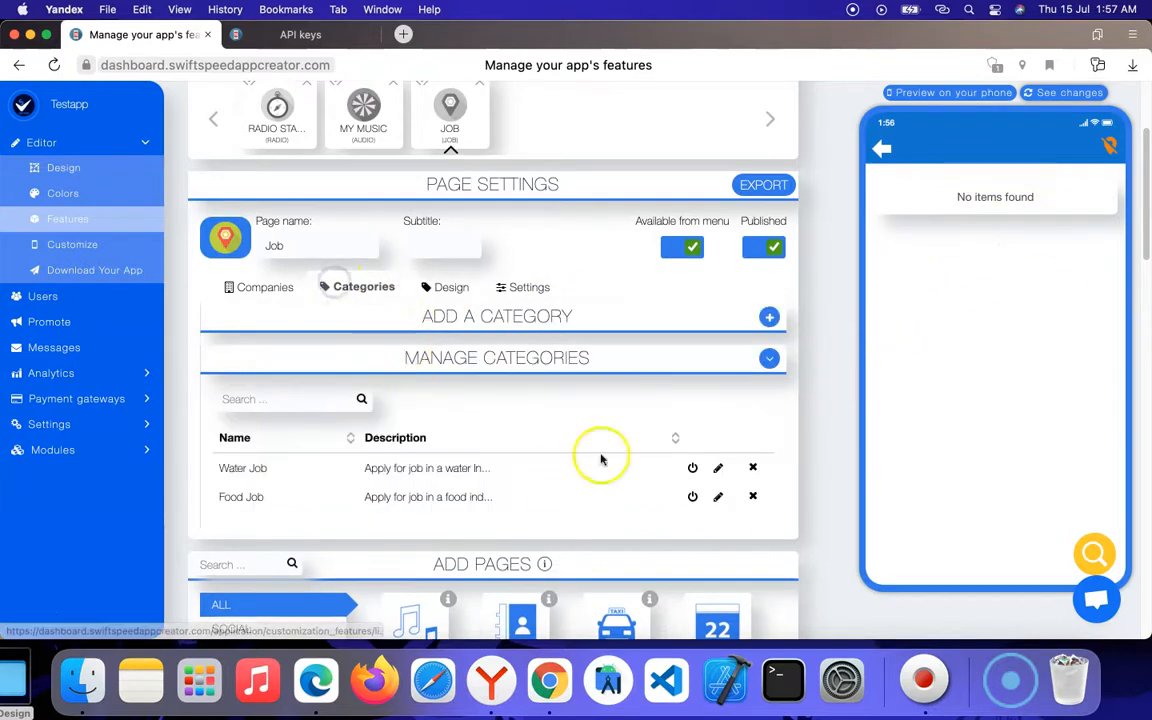
Start a new company named Ssu-Technology Limited with the description "Software tech company".
{"action": "left_click", "coordinate": [251, 301]}
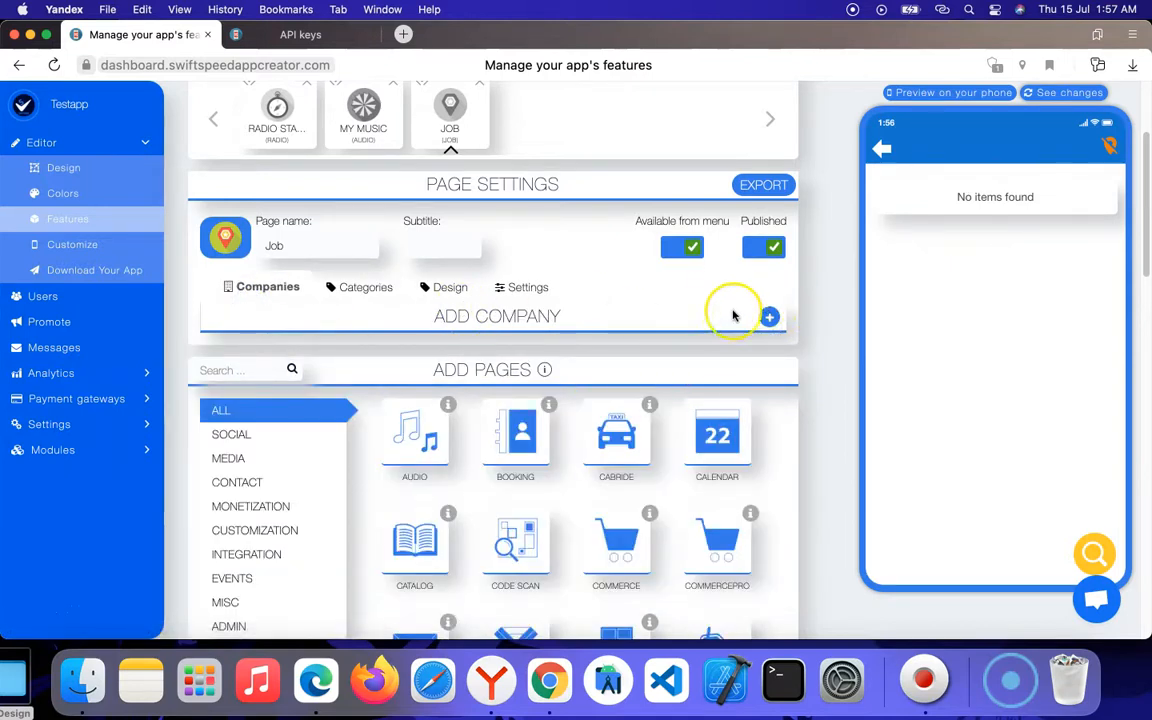
{"action": "left_click", "coordinate": [769, 317]}
{"action": "left_click", "coordinate": [442, 402]}
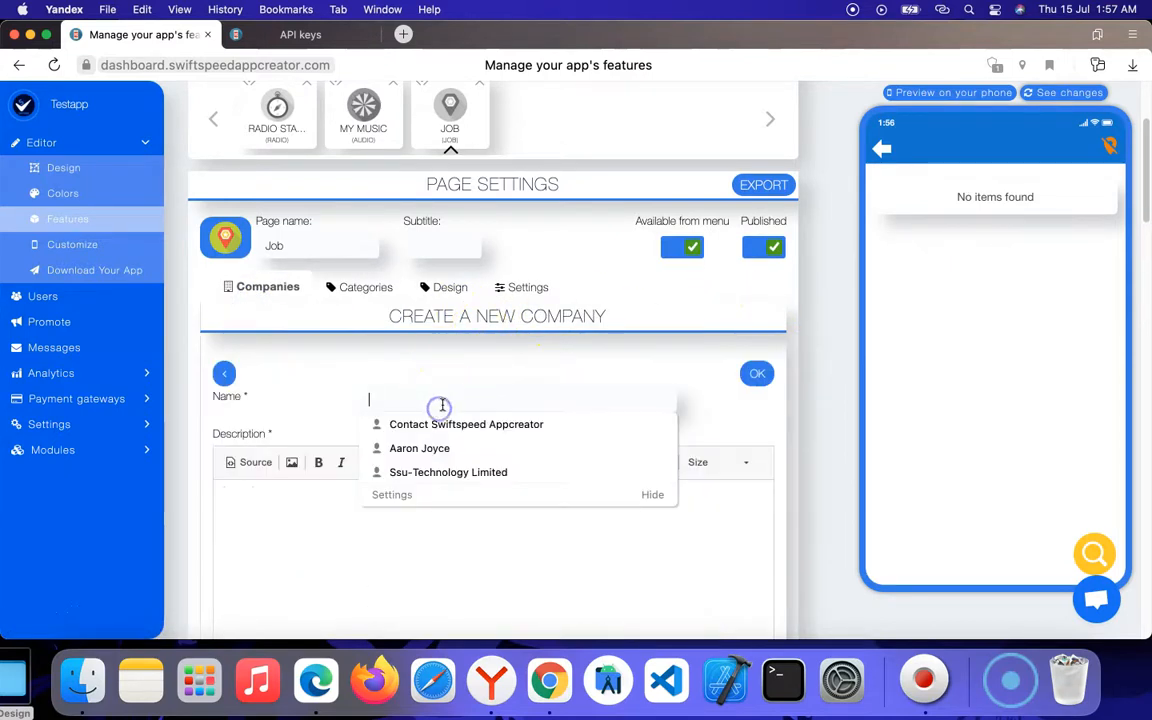
{"action": "left_click", "coordinate": [442, 472]}
{"action": "left_click", "coordinate": [450, 527]}
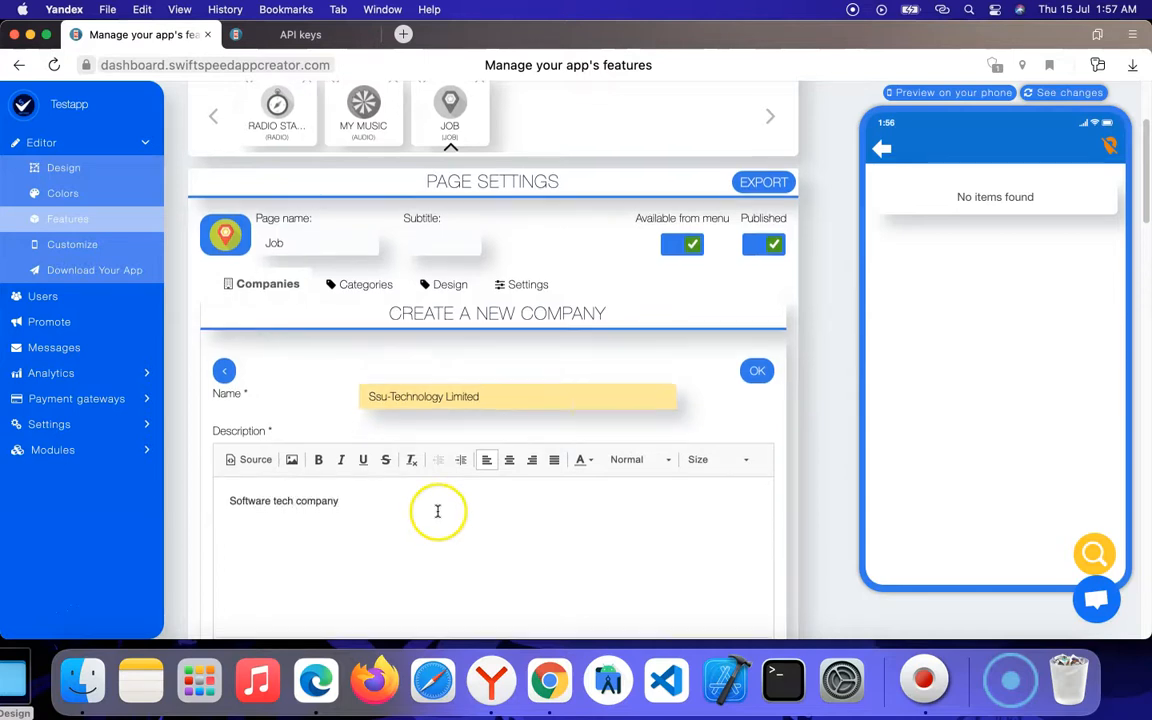
{"action": "scroll", "coordinate": [445, 504], "scroll_direction": "down", "scroll_amount": 5}
{"action": "left_click", "coordinate": [465, 397]}
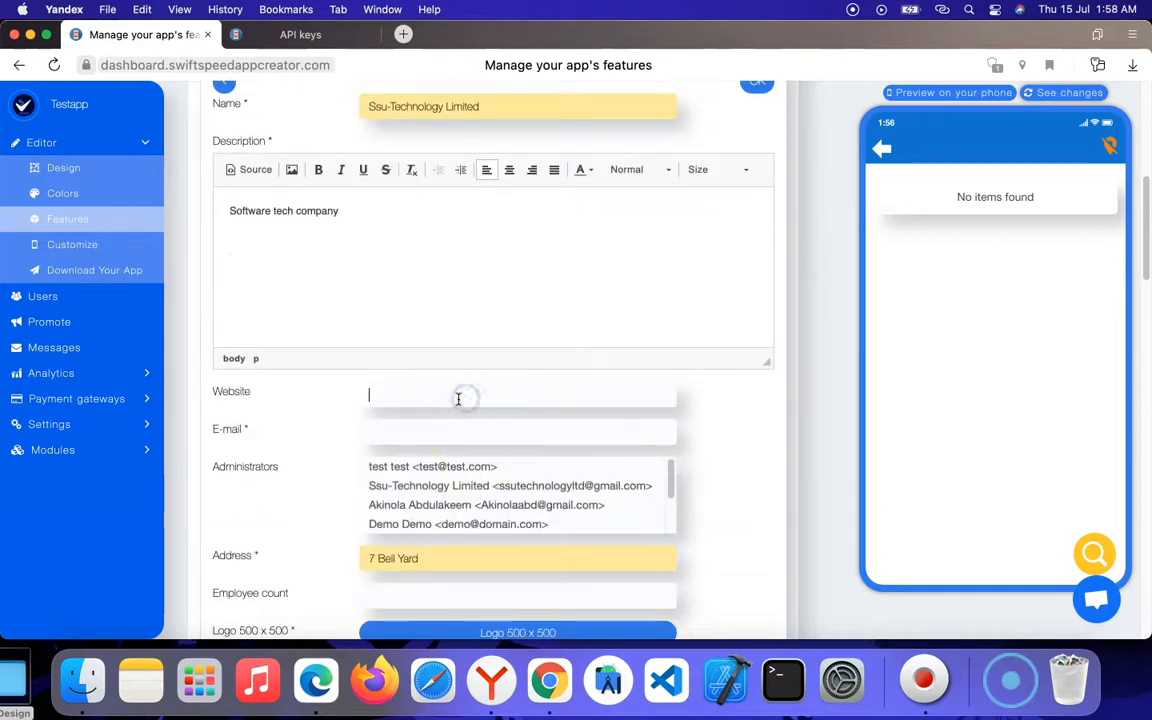
{"action": "right_click", "coordinate": [458, 398]}
{"action": "left_click", "coordinate": [490, 505]}
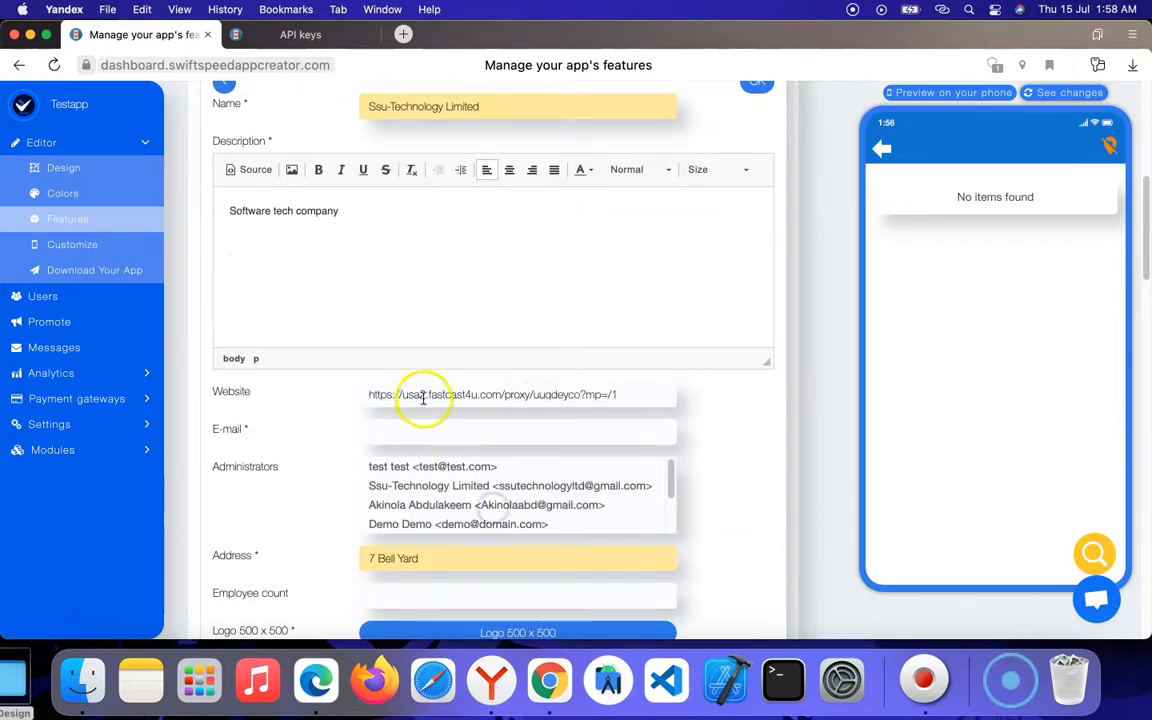
{"action": "double_click", "coordinate": [403, 397]}
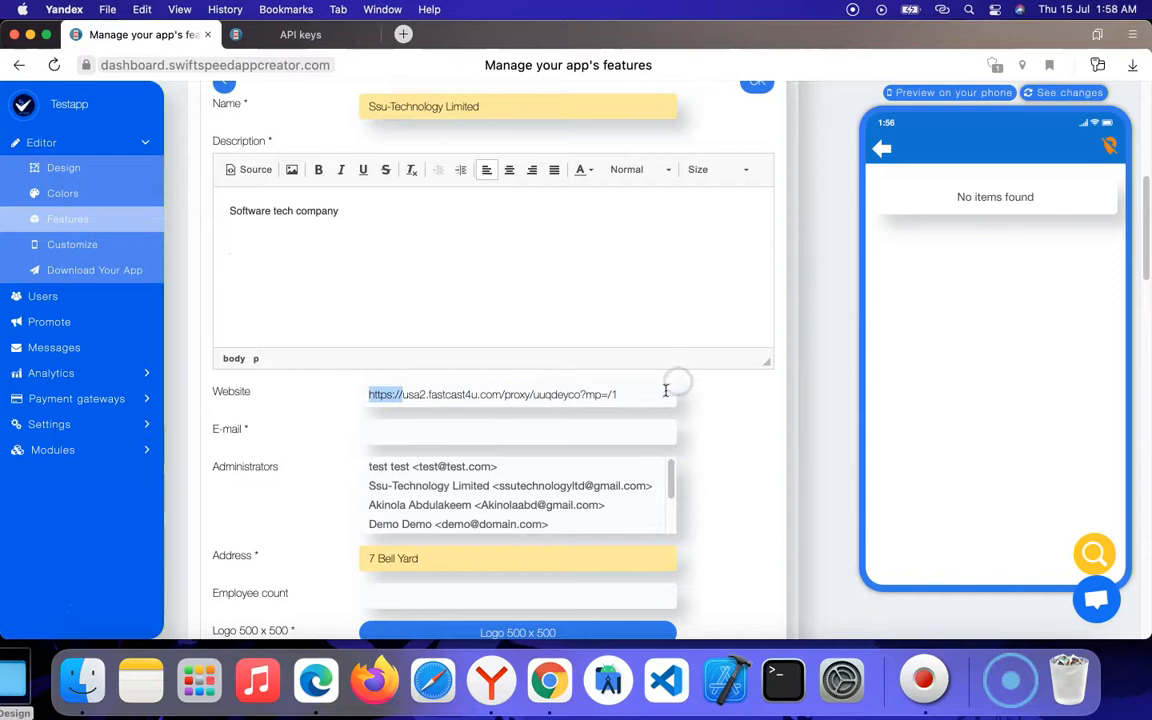
{"action": "left_click_drag", "start_coordinate": [445, 394], "coordinate": [642, 391]}
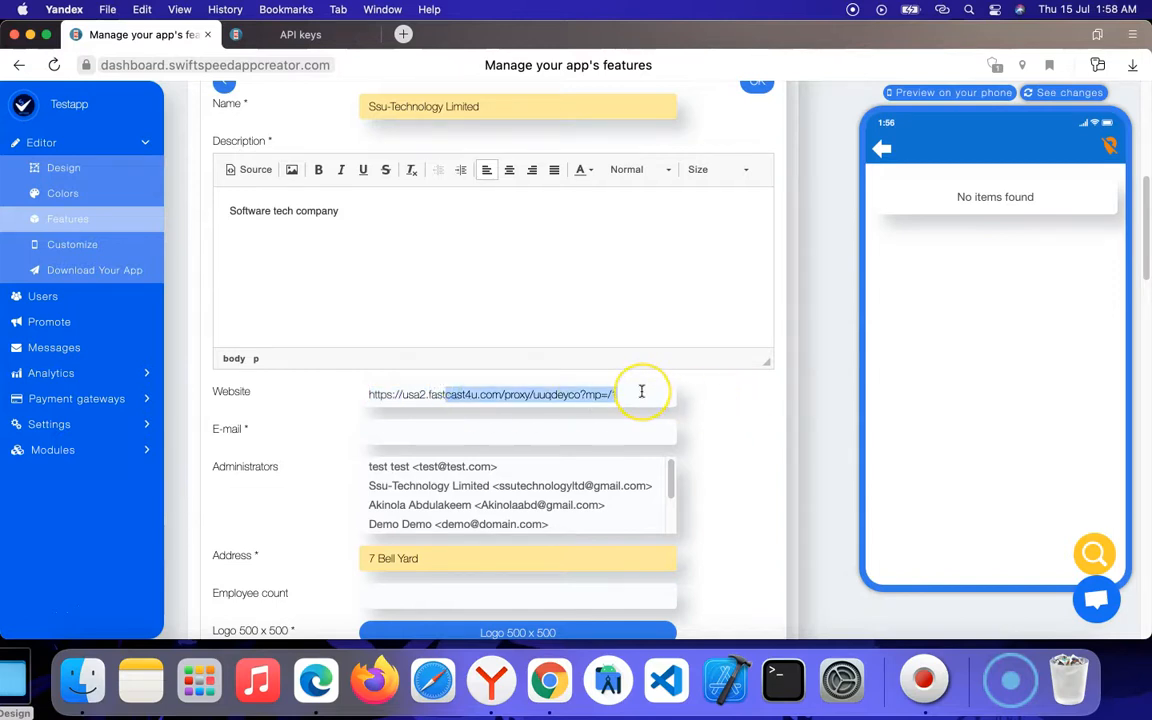
{"action": "key", "text": "BackSpace"}
{"action": "key", "text": "BackSpace"}
{"action": "key", "text": "BackSpace"}
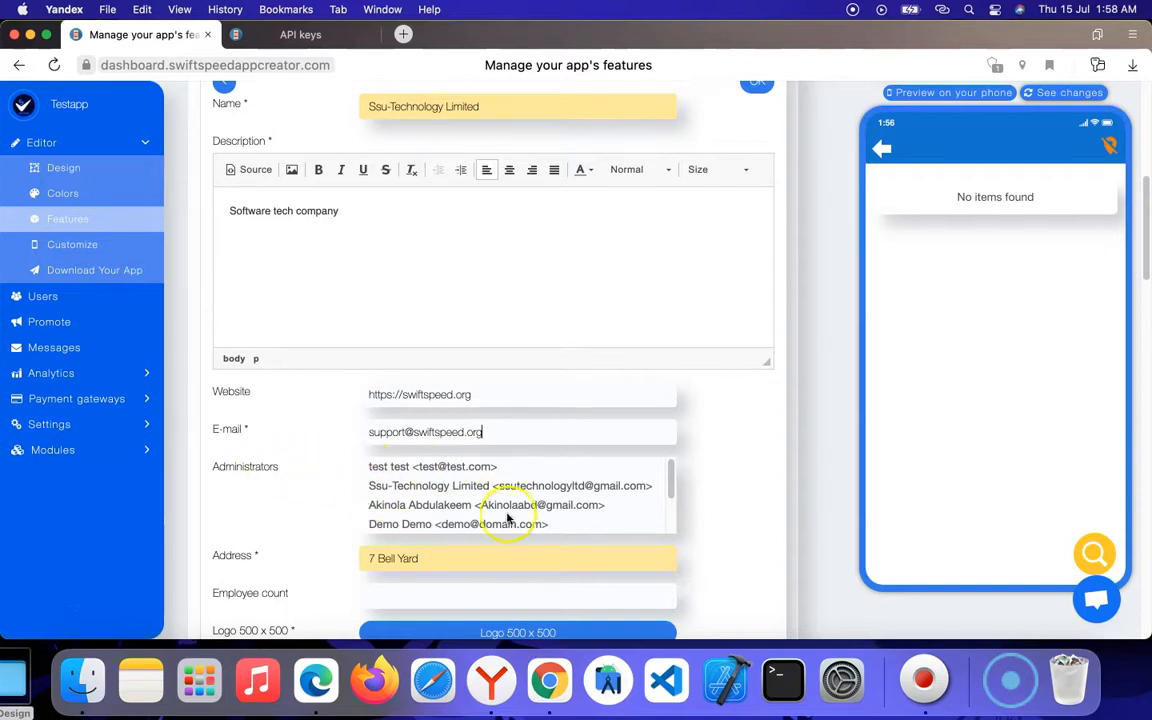
Select Ssu-Technology Limited as the company's administrator and set the employee count to 25.
{"action": "scroll", "coordinate": [506, 512], "scroll_direction": "down", "scroll_amount": 3}
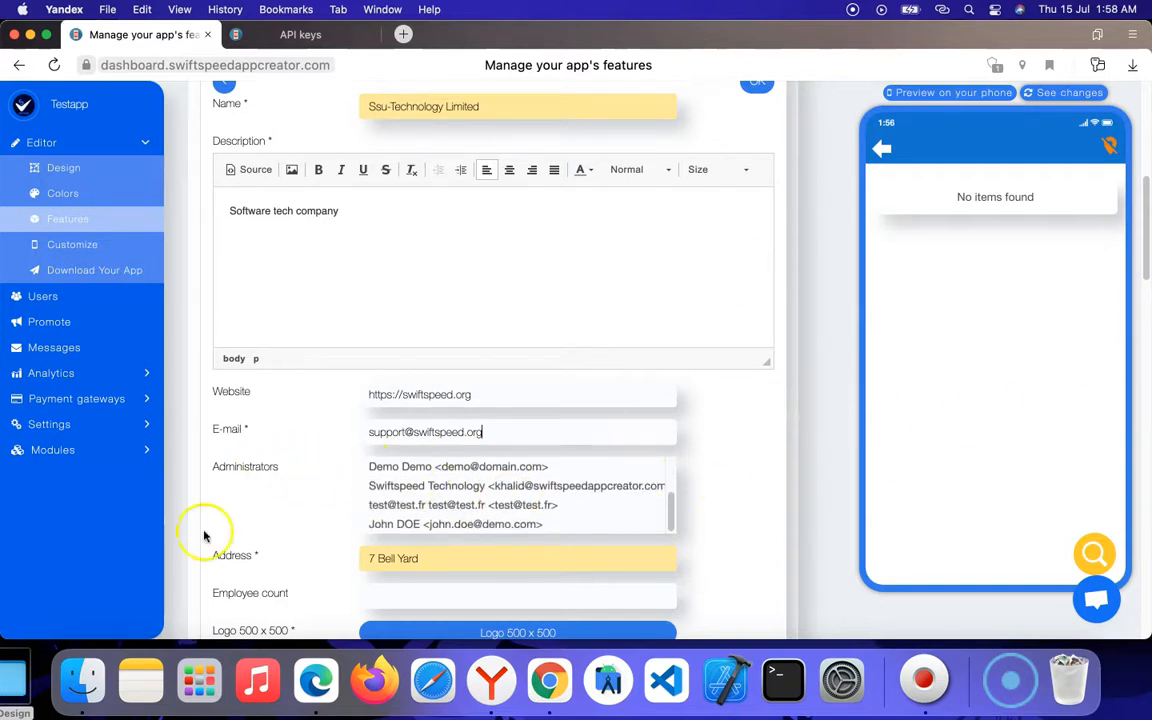
{"action": "scroll", "coordinate": [440, 486], "scroll_direction": "up", "scroll_amount": 1}
{"action": "scroll", "coordinate": [460, 485], "scroll_direction": "down", "scroll_amount": 4}
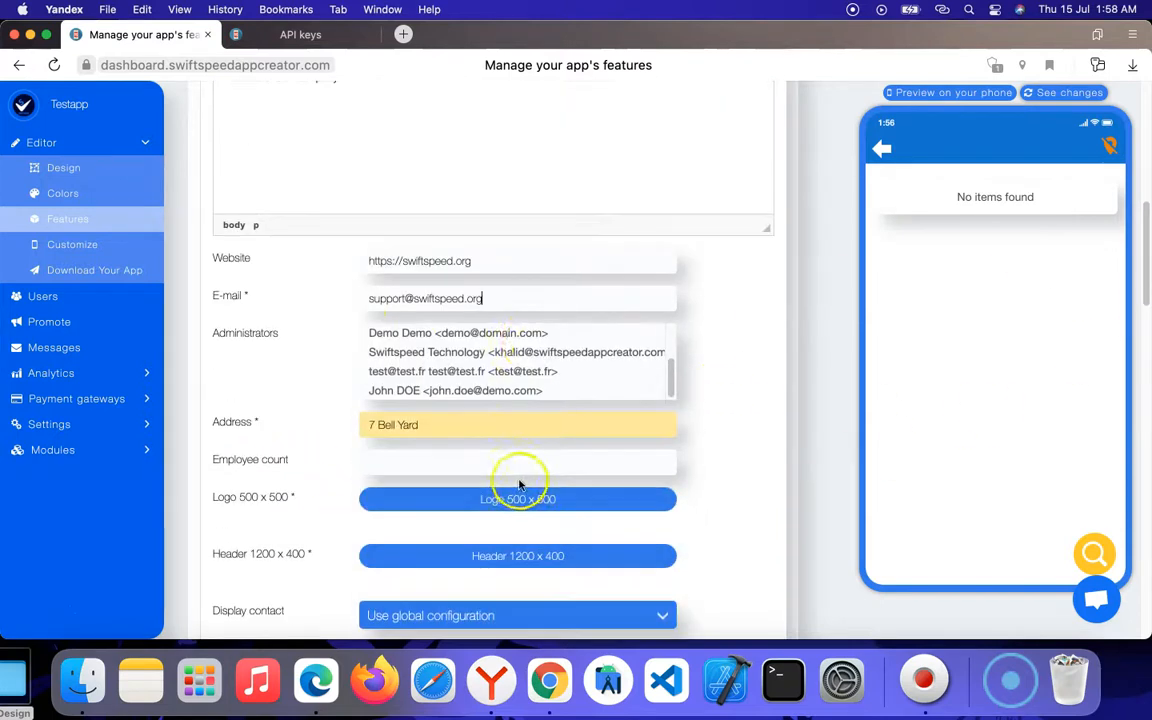
{"action": "scroll", "coordinate": [465, 363], "scroll_direction": "up", "scroll_amount": 2}
{"action": "scroll", "coordinate": [470, 345], "scroll_direction": "up", "scroll_amount": 1}
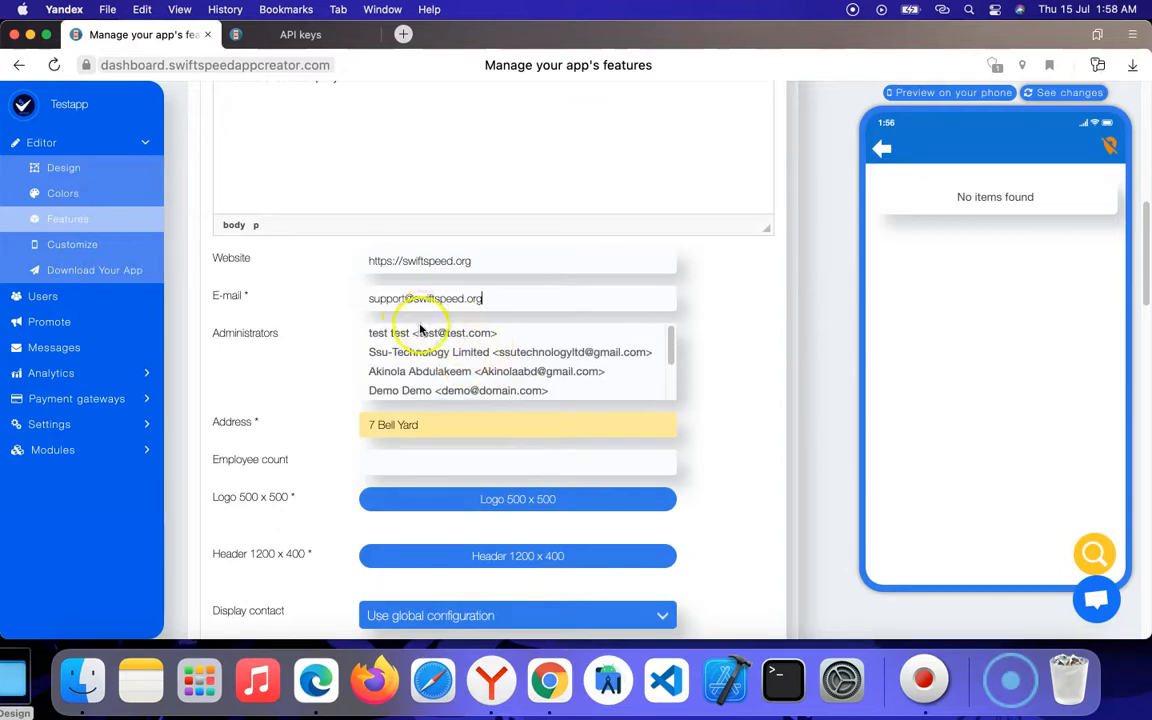
{"action": "scroll", "coordinate": [488, 334], "scroll_direction": "up", "scroll_amount": 2}
{"action": "scroll", "coordinate": [488, 373], "scroll_direction": "down", "scroll_amount": 1}
{"action": "scroll", "coordinate": [435, 390], "scroll_direction": "down", "scroll_amount": 3}
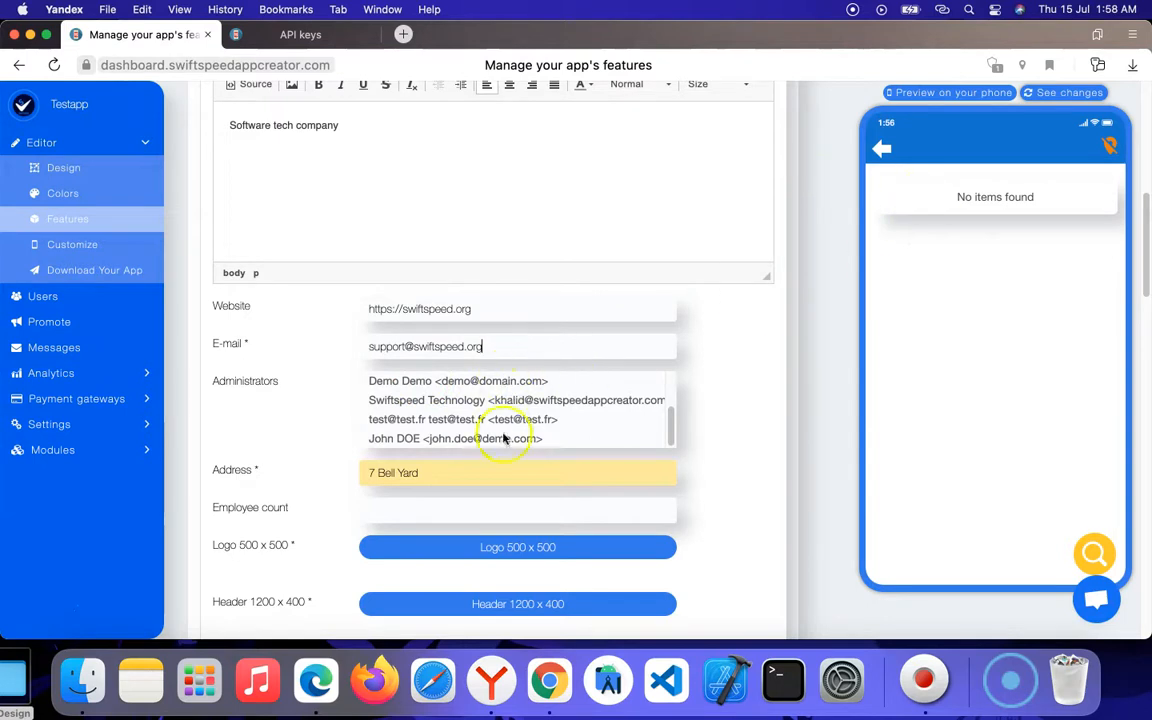
{"action": "scroll", "coordinate": [477, 418], "scroll_direction": "up", "scroll_amount": 1}
{"action": "scroll", "coordinate": [477, 415], "scroll_direction": "up", "scroll_amount": 2}
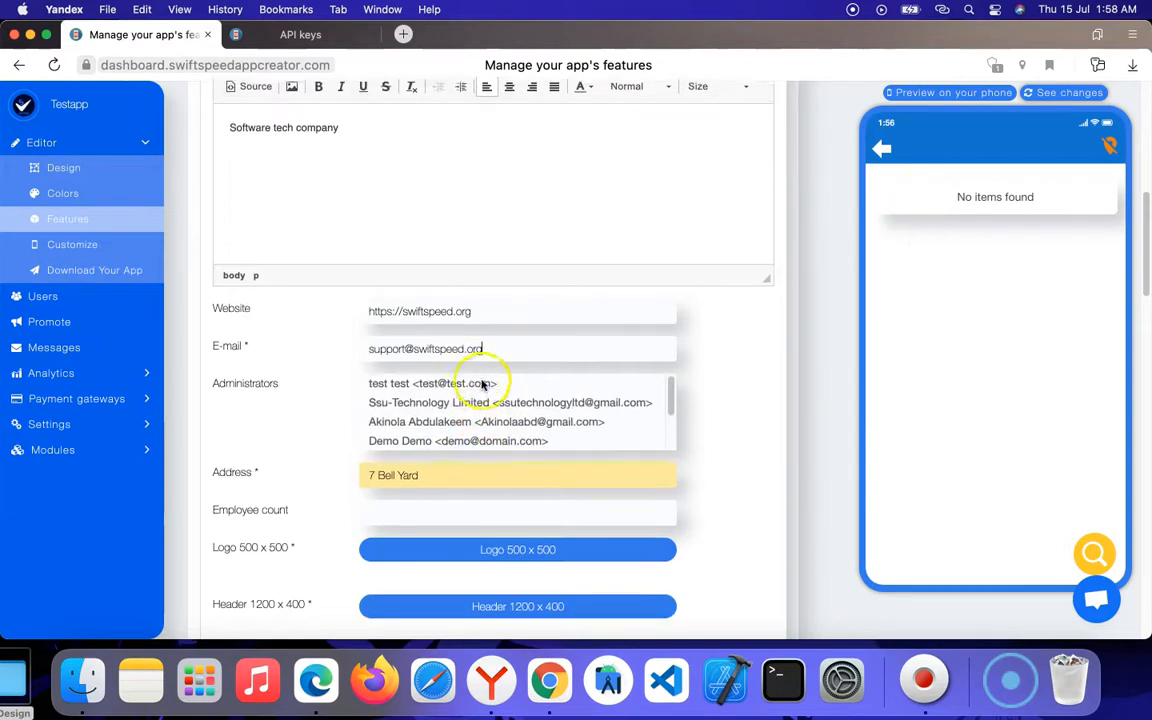
{"action": "scroll", "coordinate": [460, 400], "scroll_direction": "up", "scroll_amount": 1}
{"action": "left_click", "coordinate": [435, 419]}
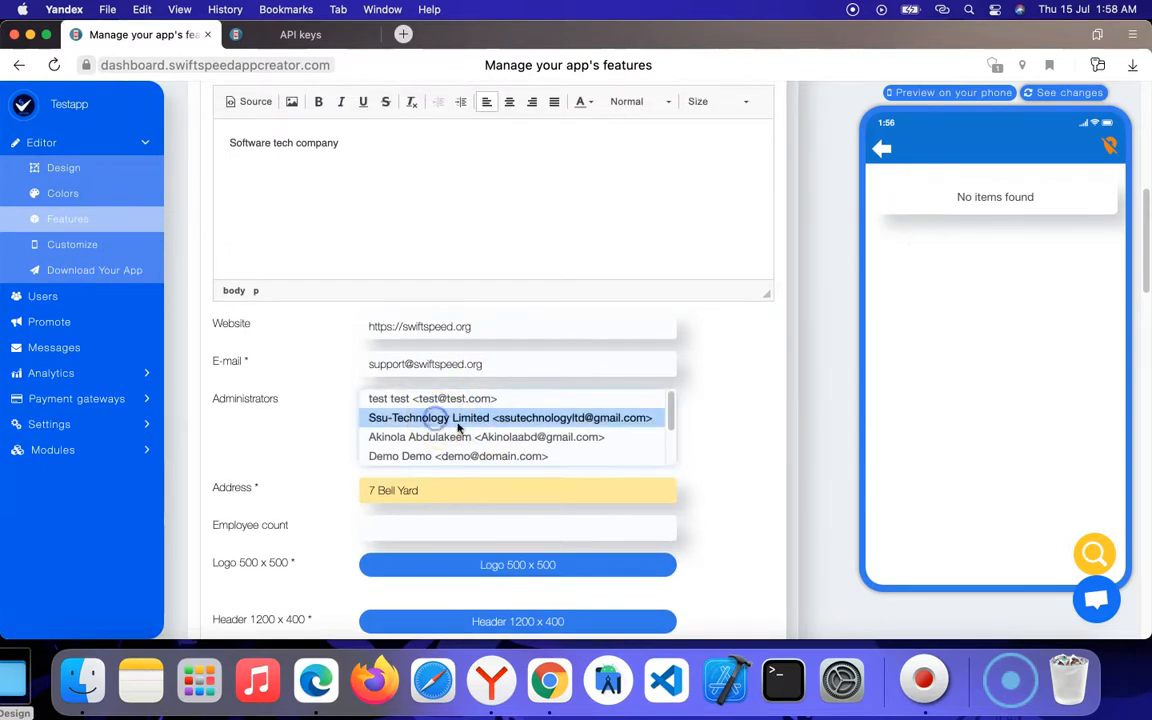
{"action": "scroll", "coordinate": [373, 445], "scroll_direction": "down", "scroll_amount": 3}
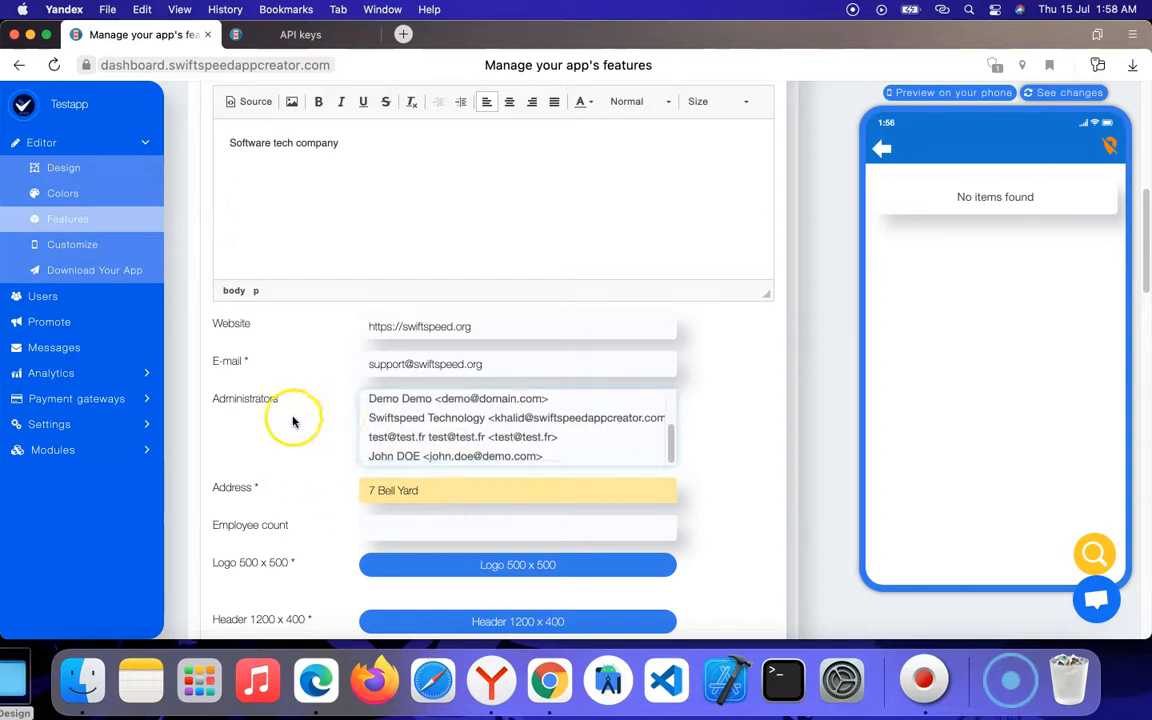
{"action": "scroll", "coordinate": [300, 418], "scroll_direction": "down", "scroll_amount": 2}
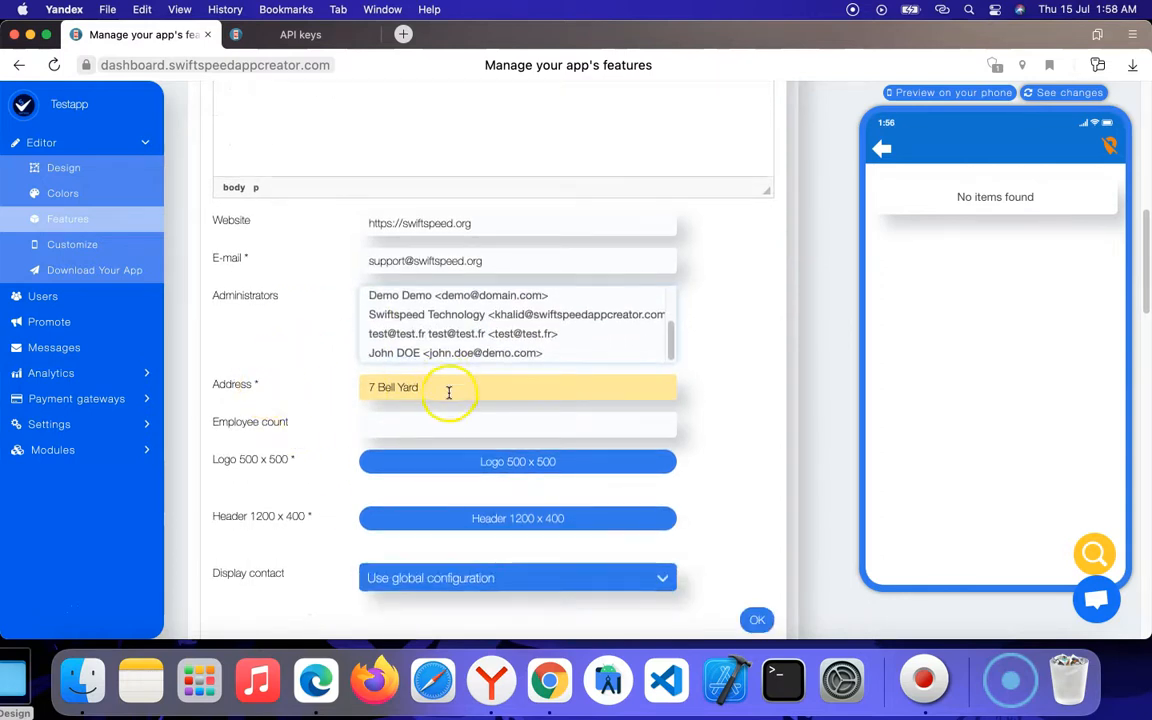
{"action": "left_click", "coordinate": [401, 428]}
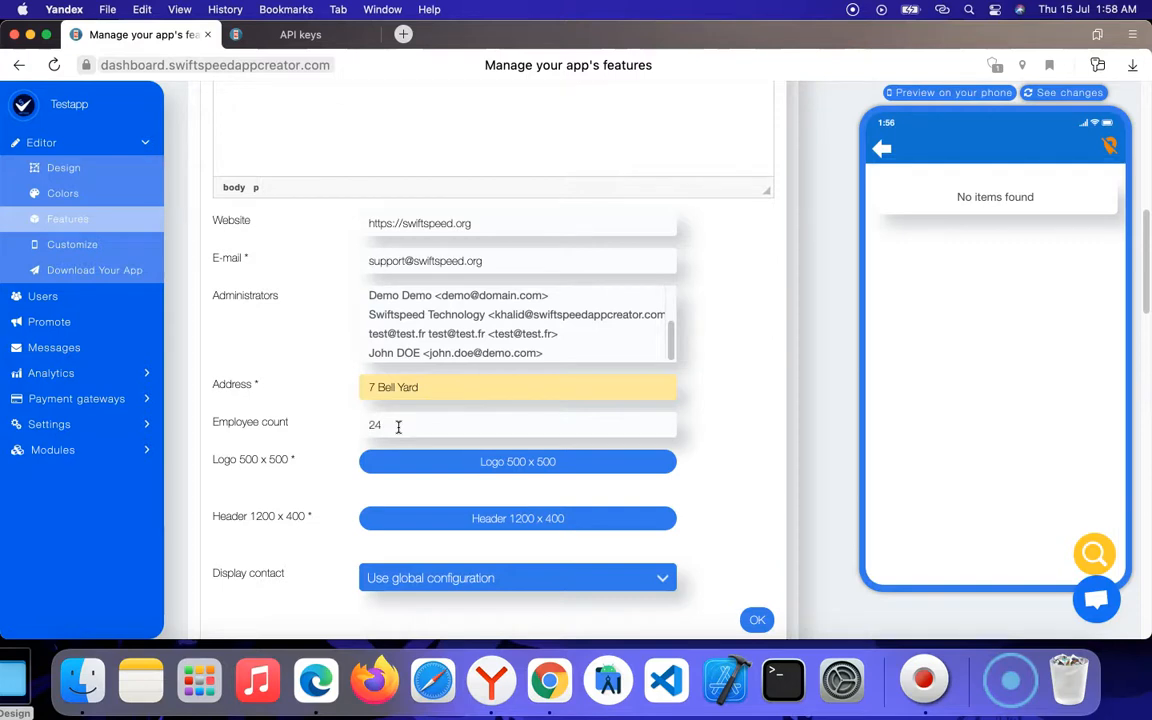
Upload 1220307-512.png from the Desktop's Ssu-technology Limited > Swiftspeed Images folder as the company logo, accepting the default crop.
{"action": "left_click", "coordinate": [530, 463]}
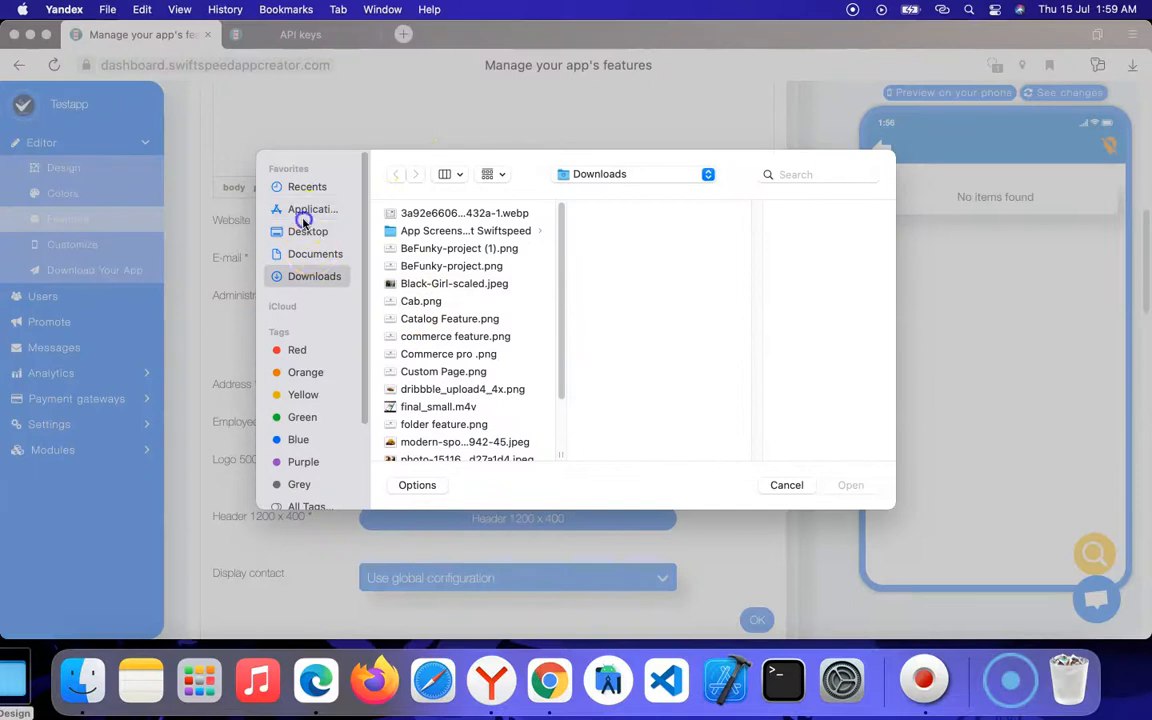
{"action": "left_click", "coordinate": [305, 228]}
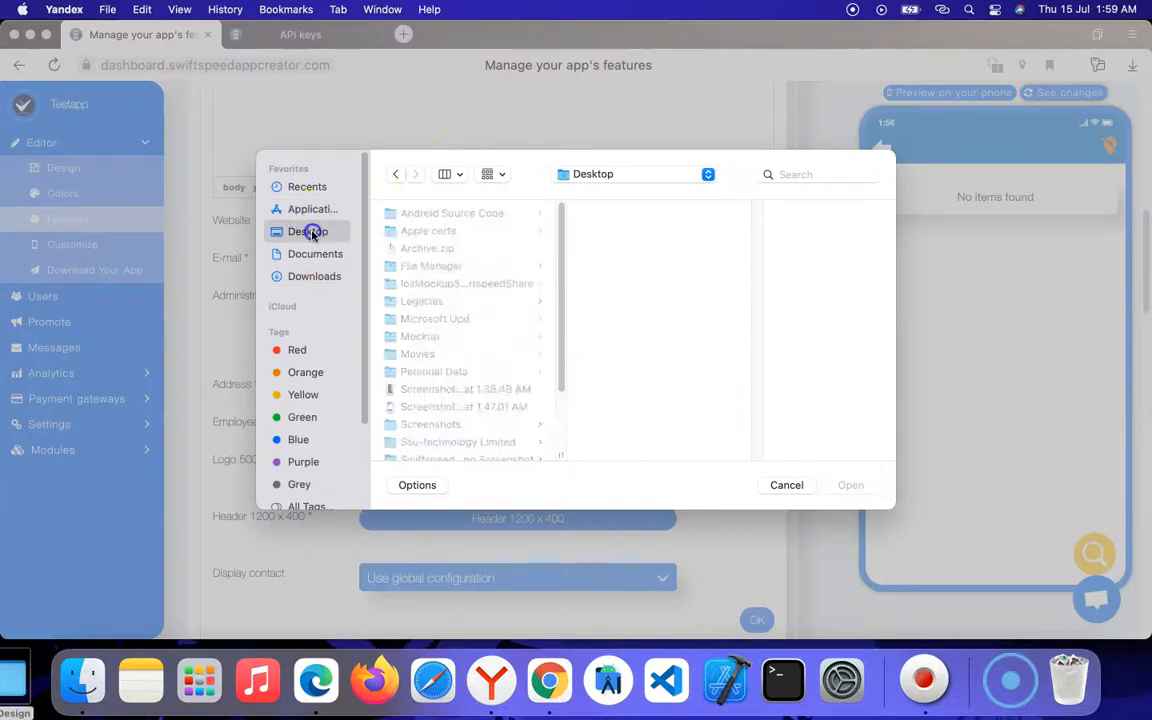
{"action": "left_click", "coordinate": [478, 442]}
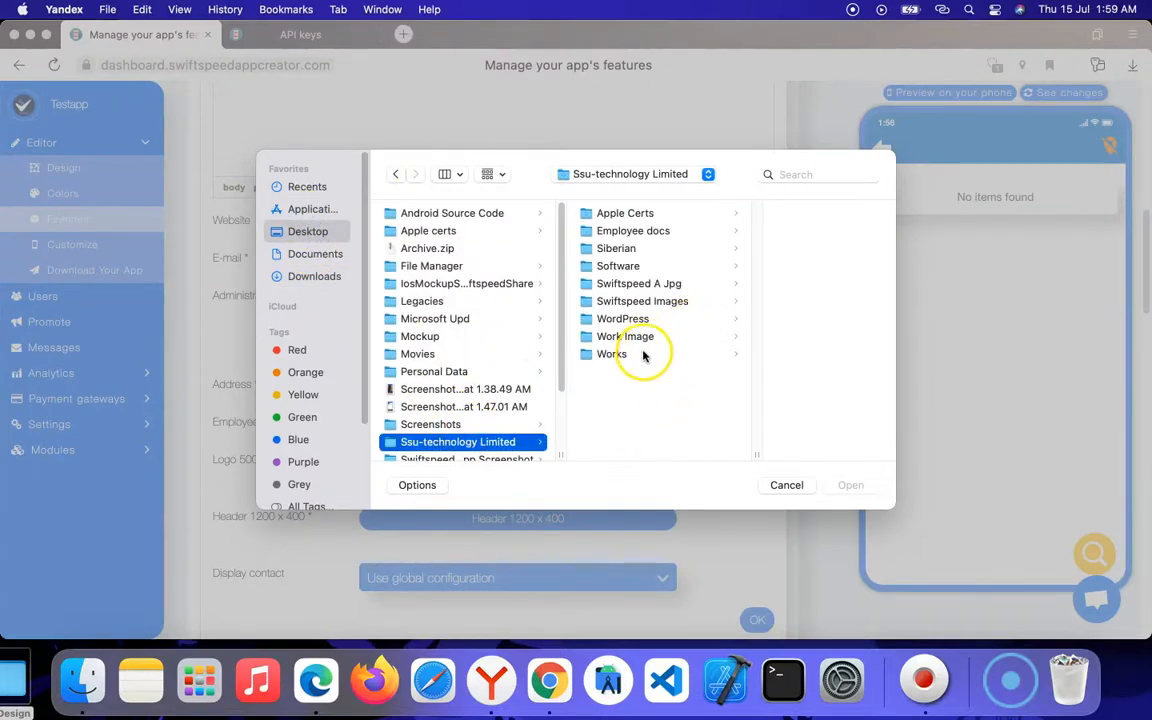
{"action": "left_click", "coordinate": [643, 356]}
{"action": "left_click", "coordinate": [632, 337]}
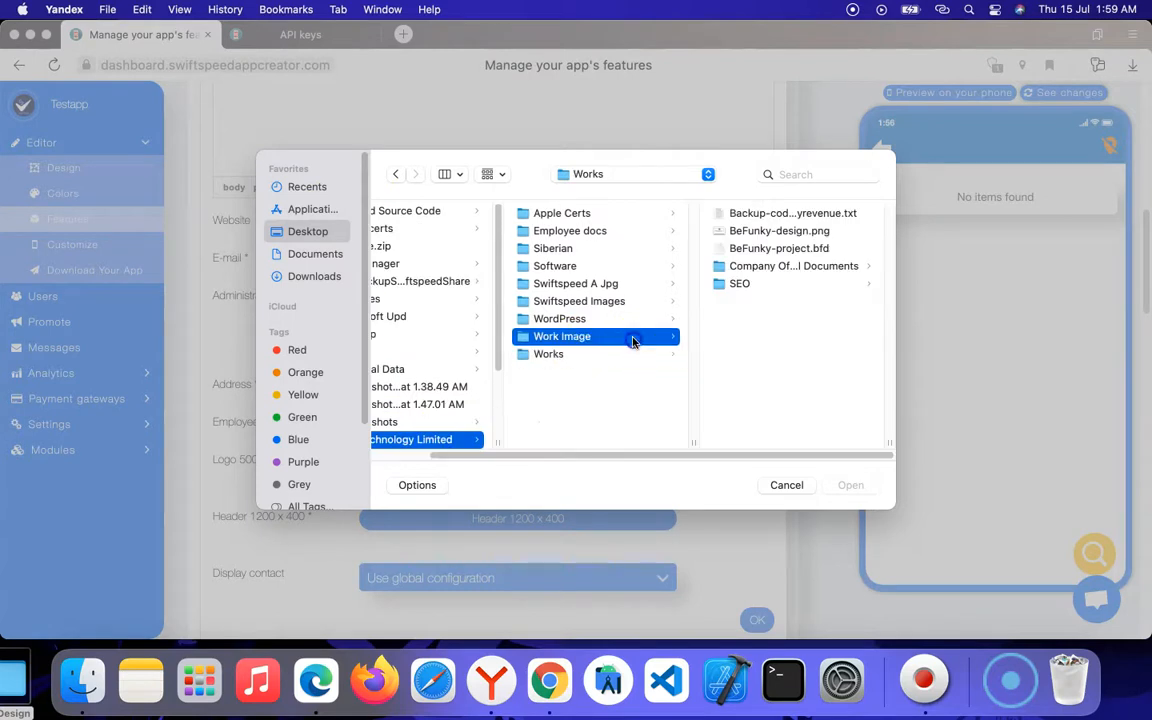
{"action": "left_click", "coordinate": [600, 320]}
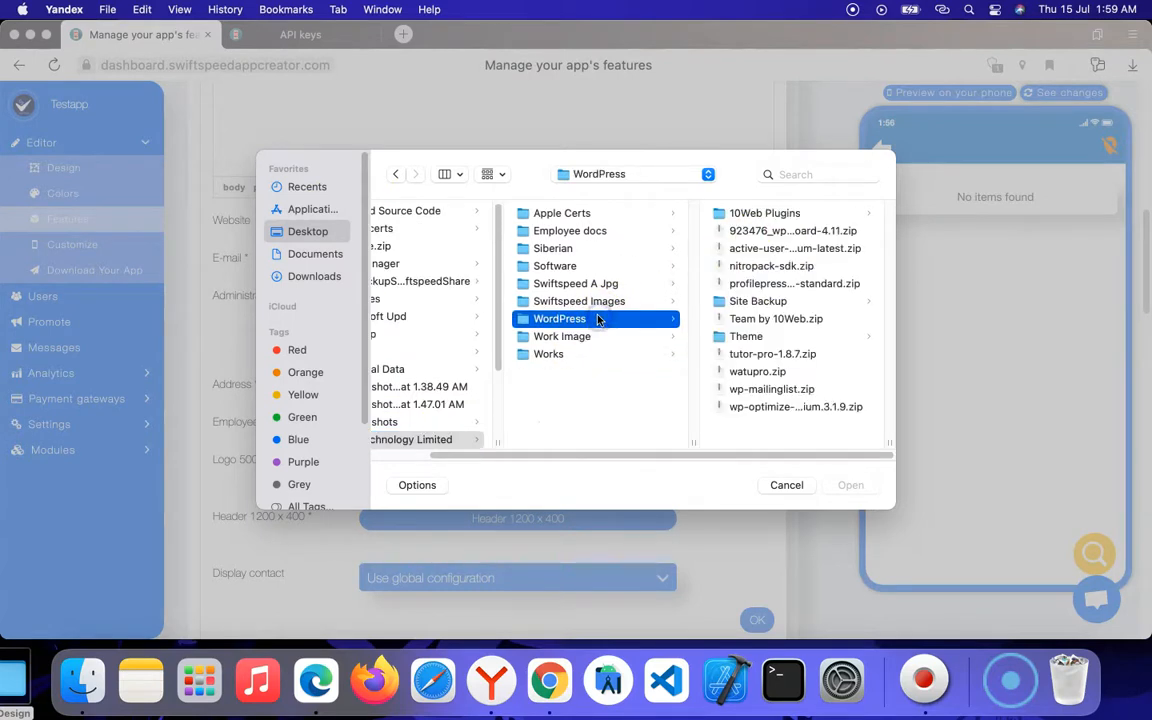
{"action": "left_click", "coordinate": [592, 302]}
{"action": "left_click", "coordinate": [645, 285]}
{"action": "left_click", "coordinate": [632, 294]}
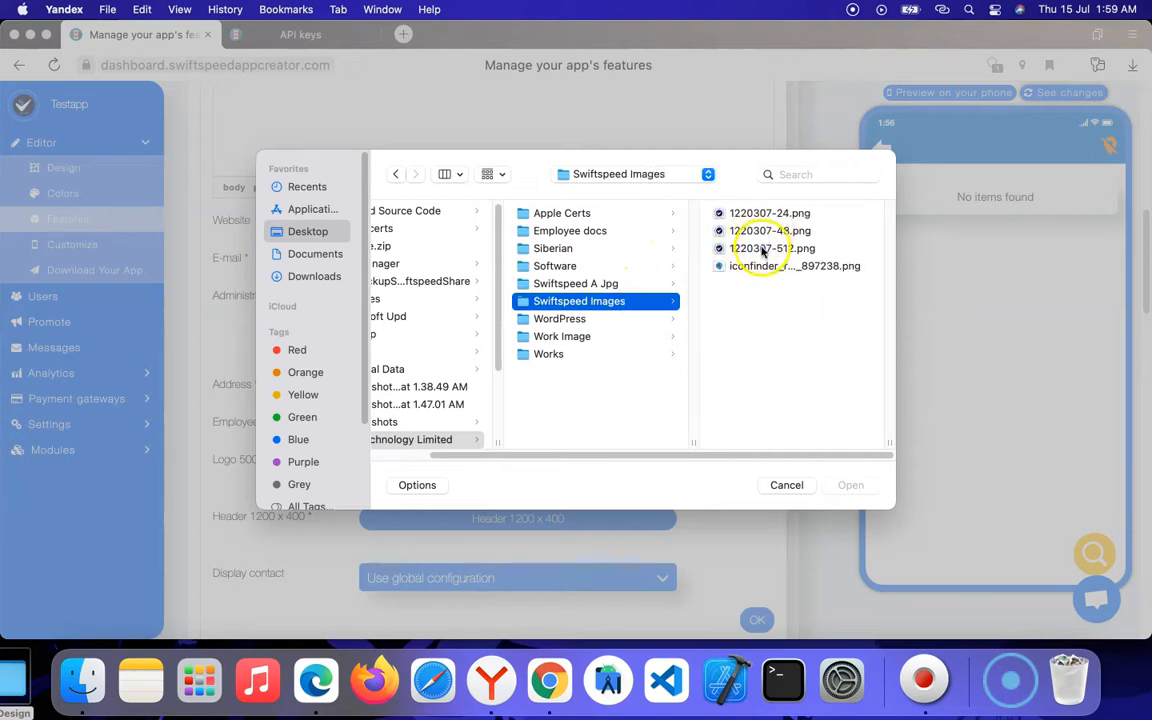
{"action": "left_click", "coordinate": [762, 249]}
{"action": "left_click", "coordinate": [848, 485]}
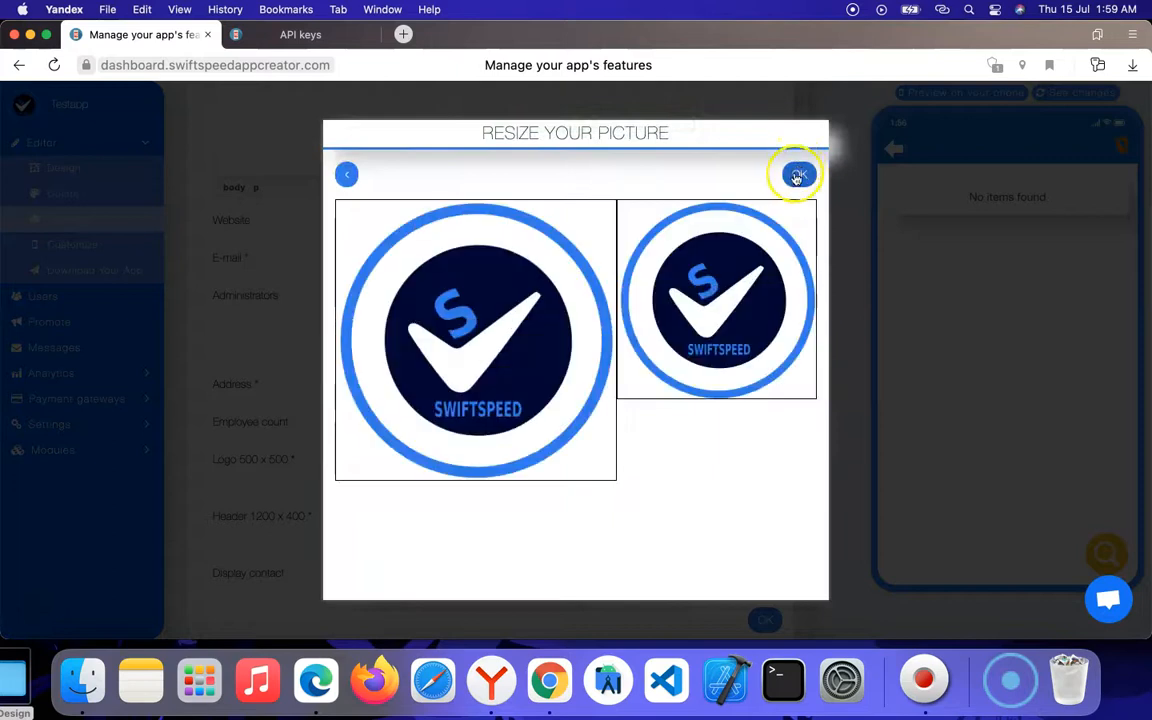
{"action": "left_click", "coordinate": [797, 176]}
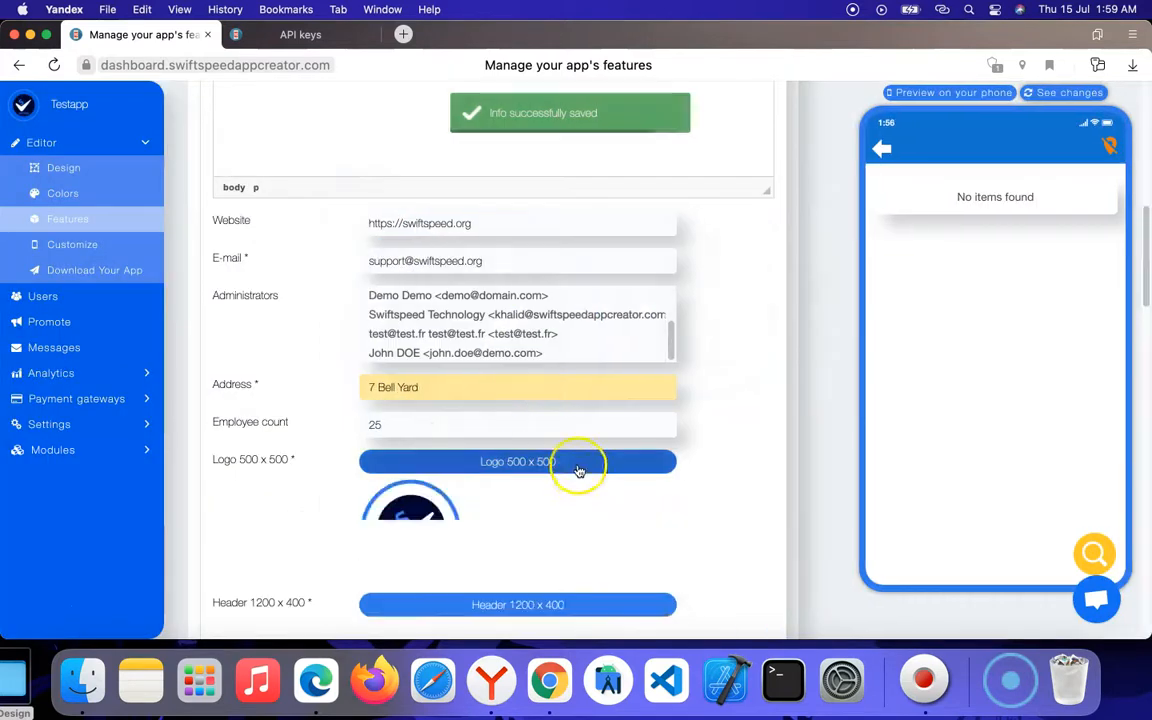
{"action": "scroll", "coordinate": [579, 470], "scroll_direction": "down", "scroll_amount": 3}
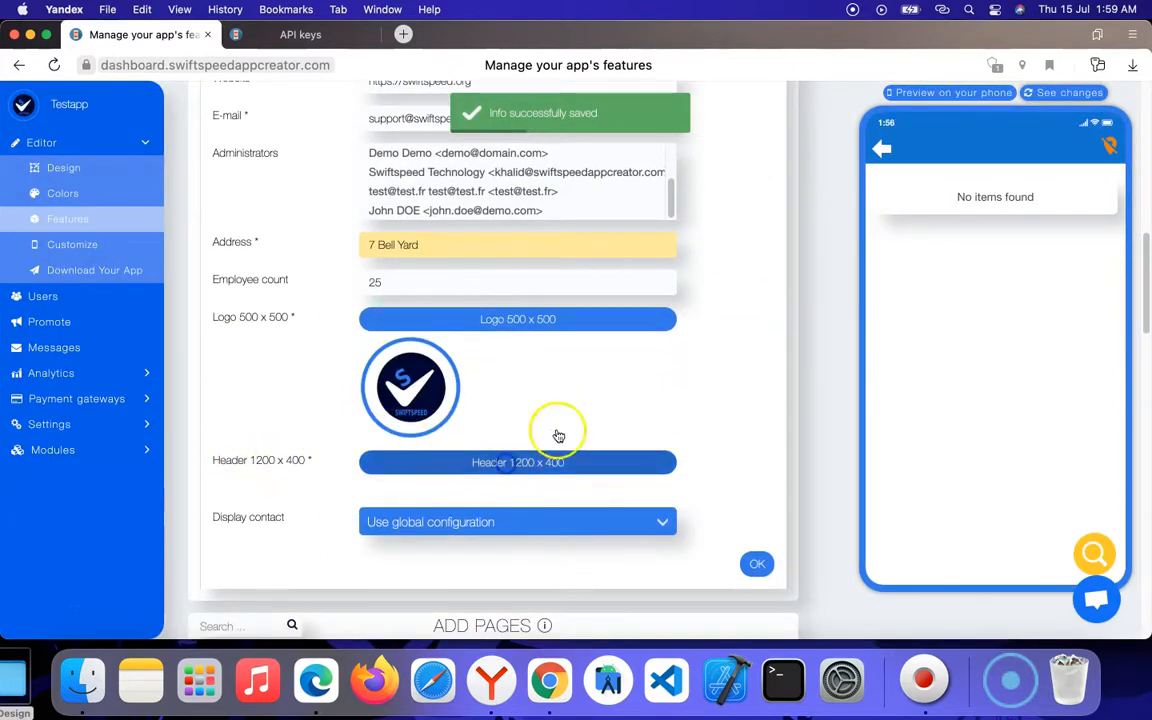
{"action": "left_click", "coordinate": [672, 325]}
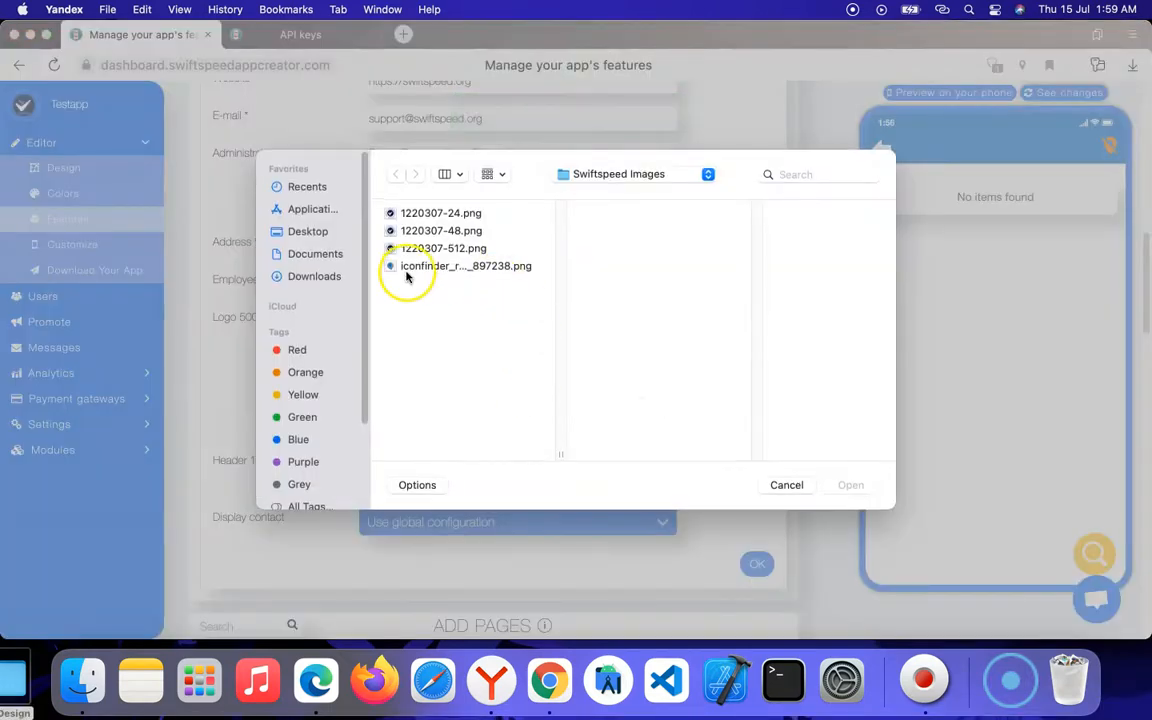
{"action": "left_click", "coordinate": [310, 253]}
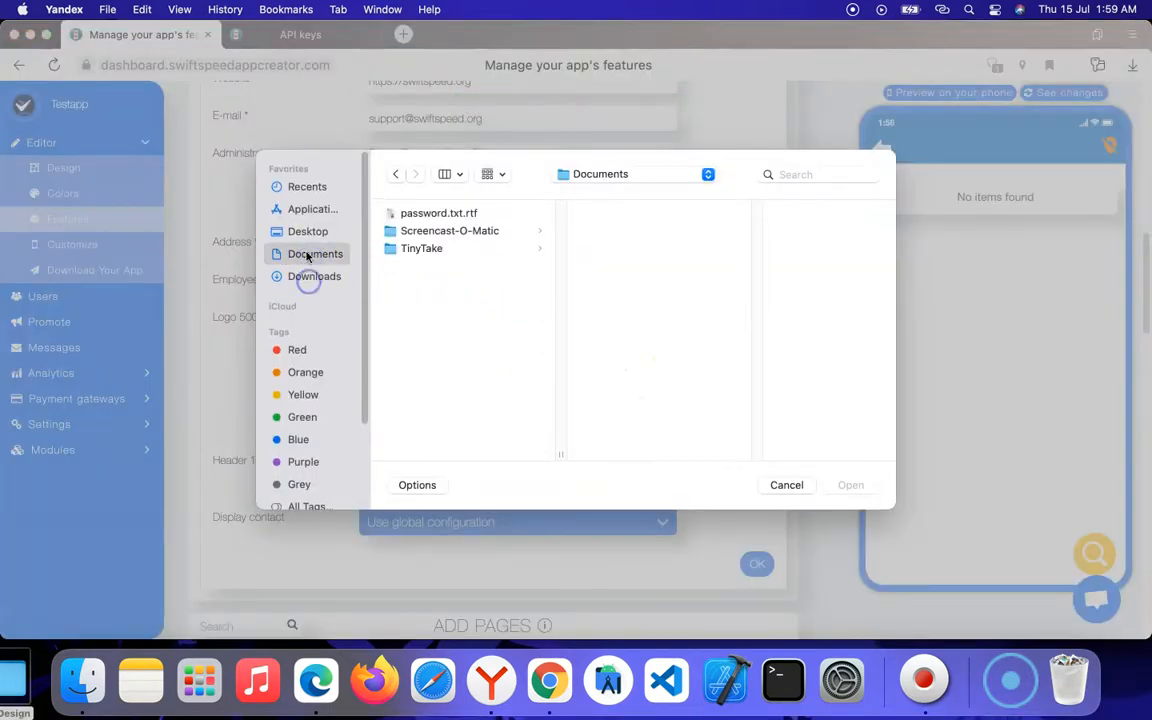
{"action": "left_click", "coordinate": [292, 229]}
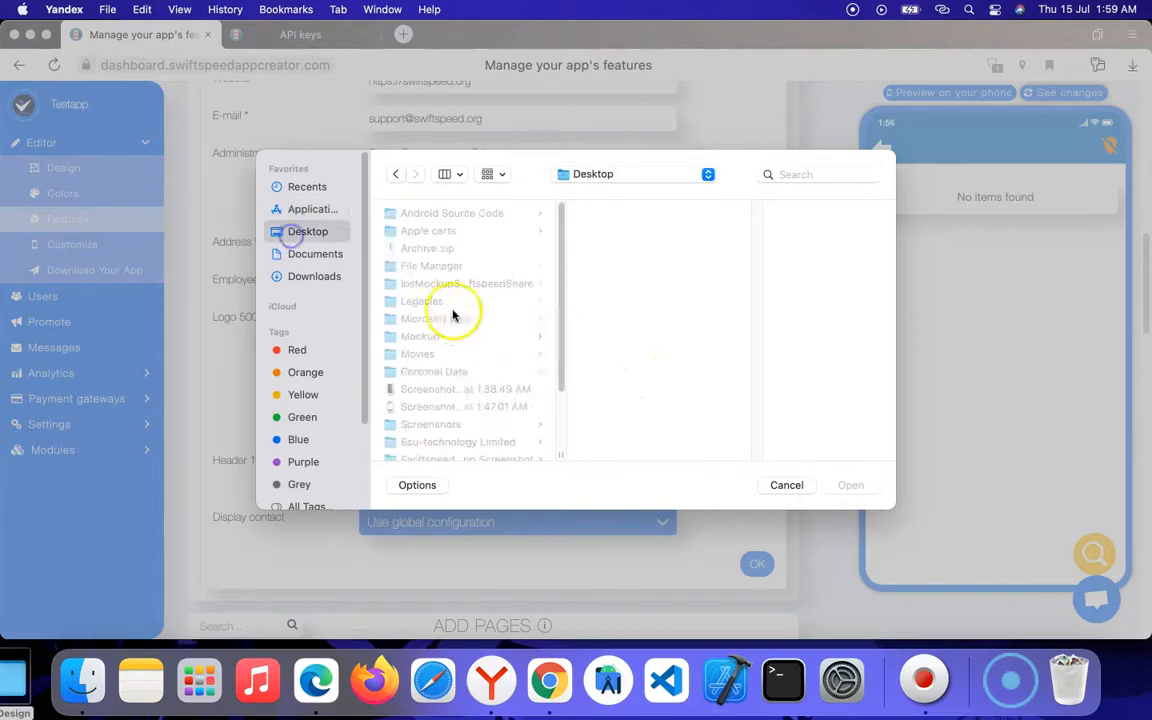
{"action": "scroll", "coordinate": [480, 350], "scroll_direction": "down", "scroll_amount": 2}
{"action": "scroll", "coordinate": [470, 386], "scroll_direction": "down", "scroll_amount": 2}
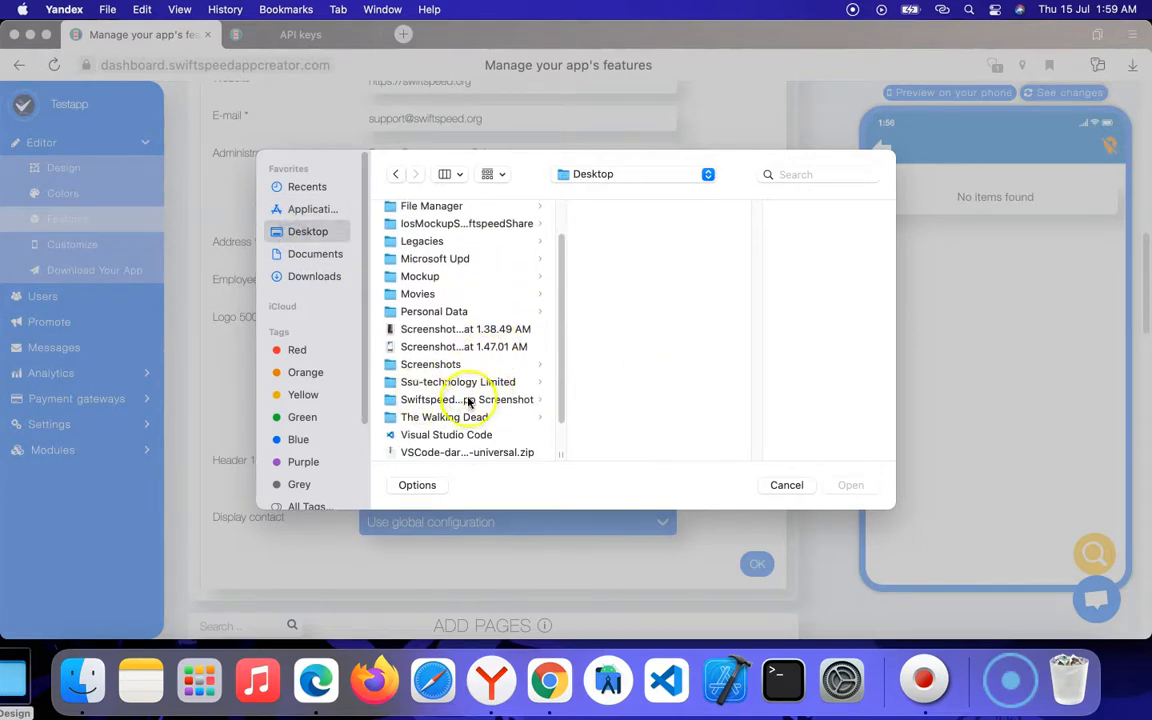
{"action": "left_click", "coordinate": [458, 382]}
{"action": "left_click", "coordinate": [660, 337]}
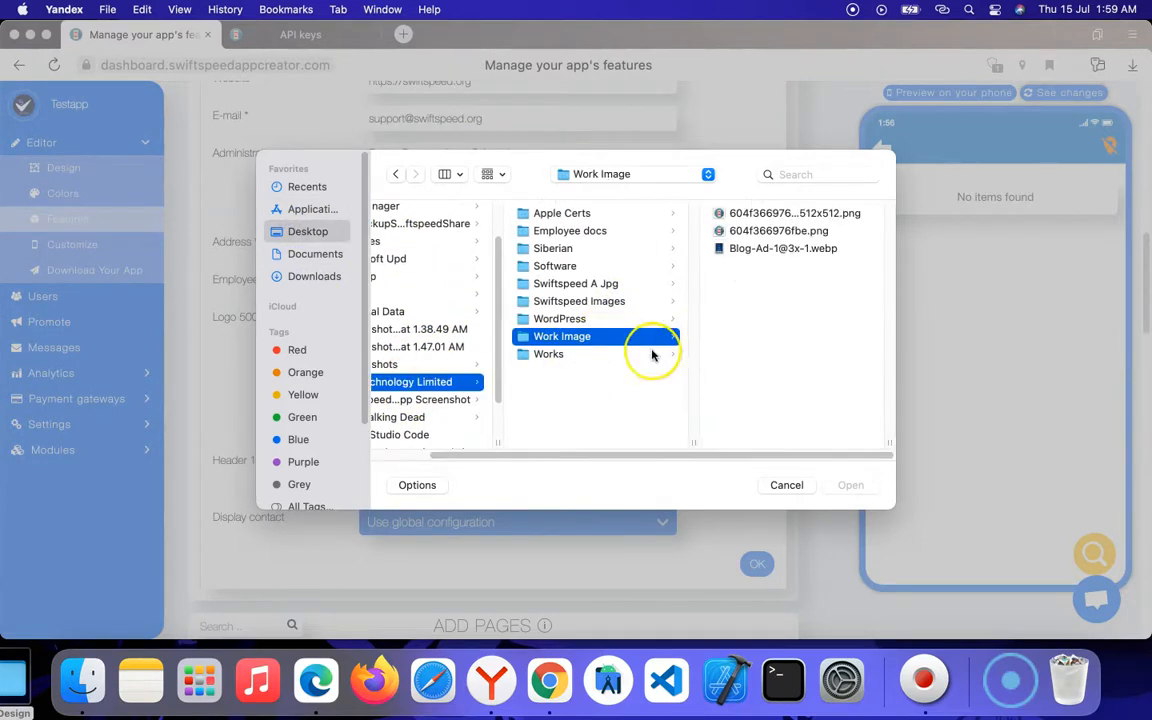
{"action": "left_click", "coordinate": [612, 353]}
{"action": "left_click", "coordinate": [606, 319]}
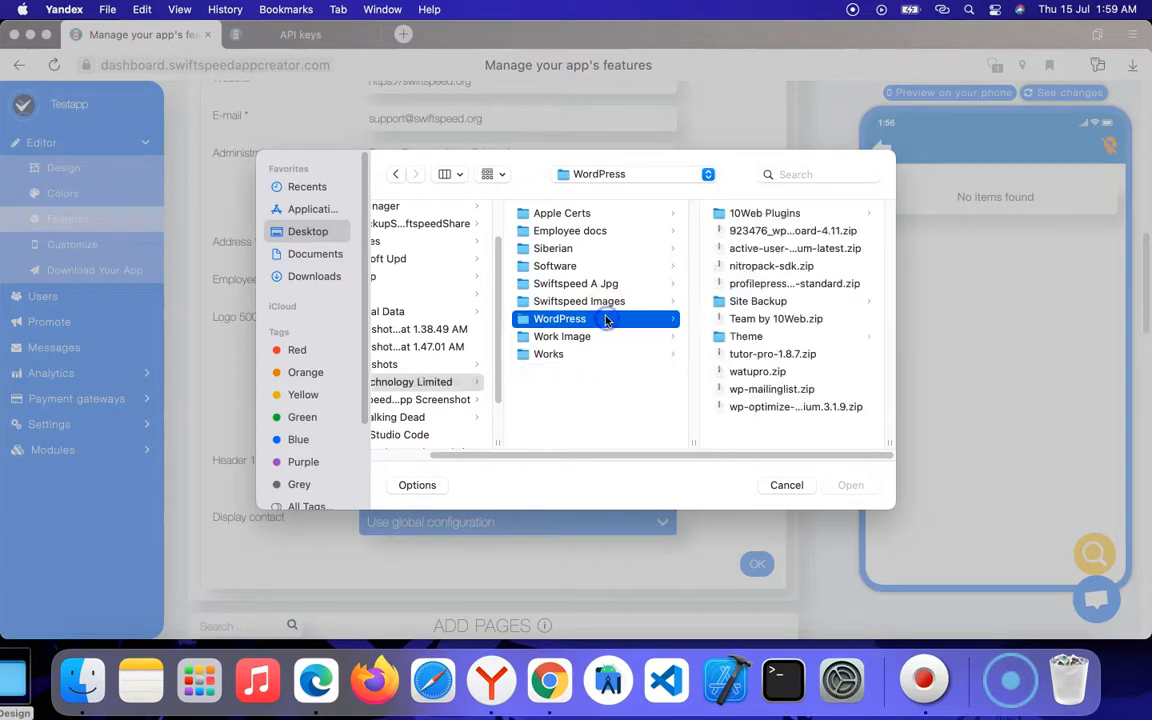
{"action": "left_click", "coordinate": [626, 300]}
{"action": "left_click", "coordinate": [656, 284]}
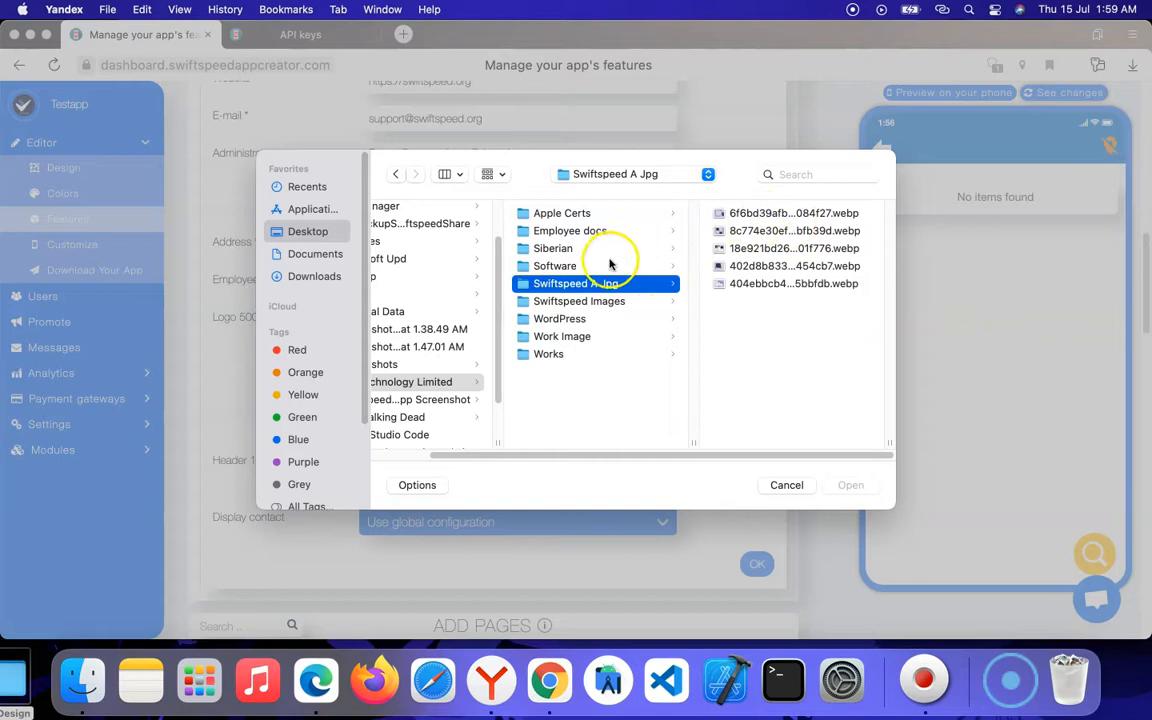
{"action": "left_click", "coordinate": [594, 266]}
{"action": "left_click", "coordinate": [596, 248]}
{"action": "left_click", "coordinate": [603, 231]}
{"action": "left_click", "coordinate": [608, 214]}
{"action": "left_click", "coordinate": [606, 231]}
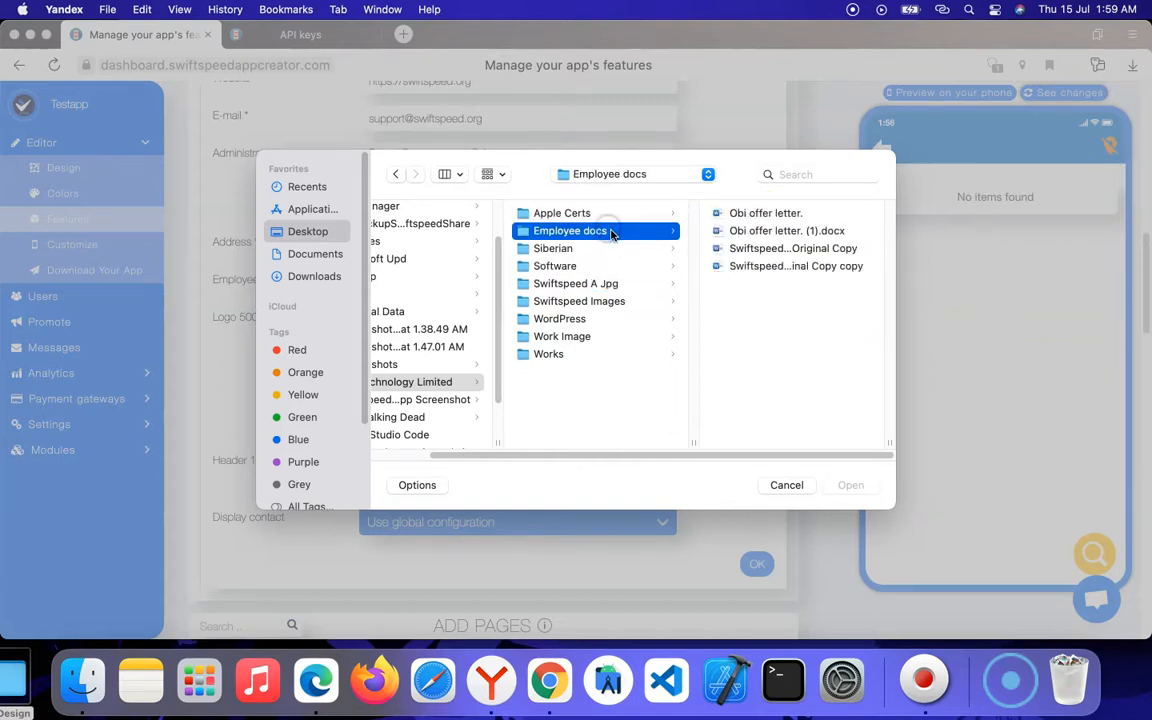
{"action": "left_click", "coordinate": [596, 249]}
{"action": "left_click", "coordinate": [607, 285]}
{"action": "left_click", "coordinate": [579, 350]}
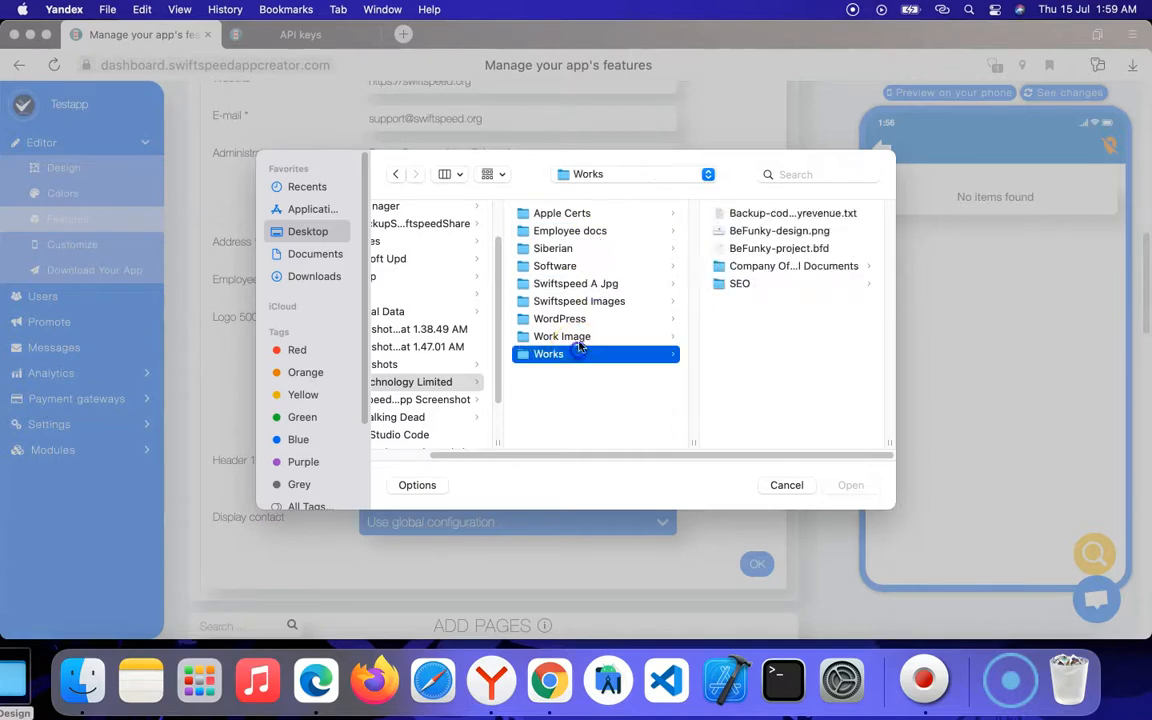
{"action": "left_click", "coordinate": [583, 338]}
{"action": "left_click", "coordinate": [743, 249]}
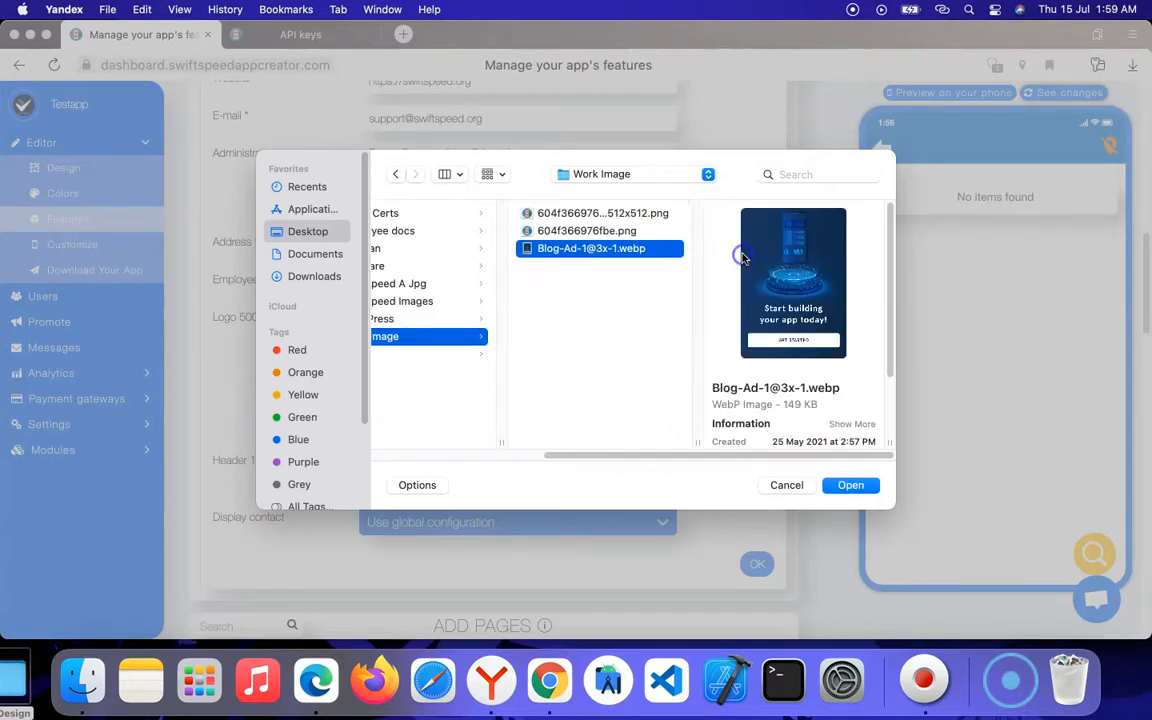
{"action": "left_click", "coordinate": [628, 233]}
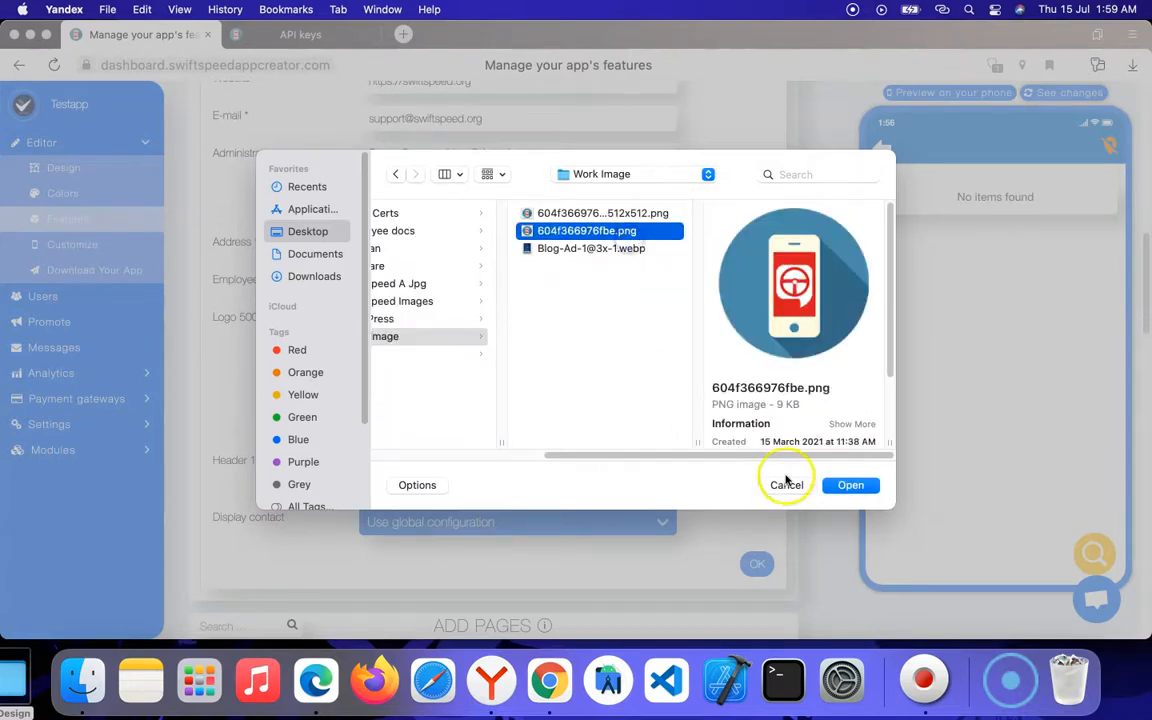
{"action": "left_click", "coordinate": [851, 486]}
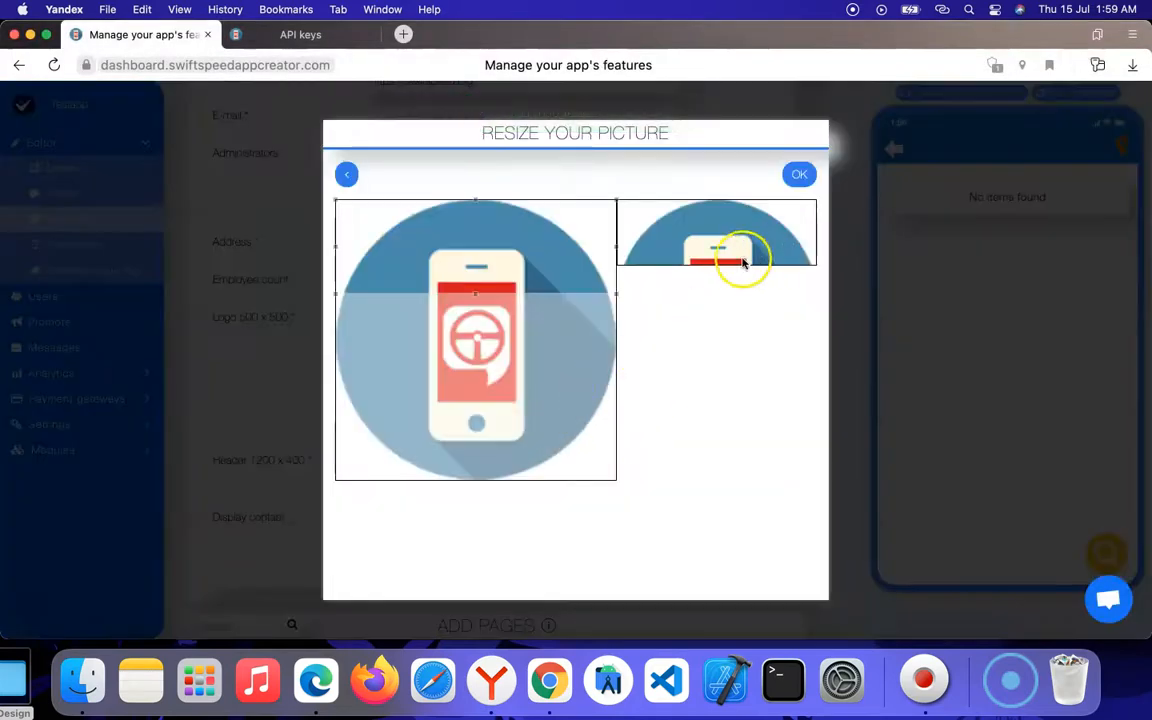
{"action": "left_click", "coordinate": [346, 174]}
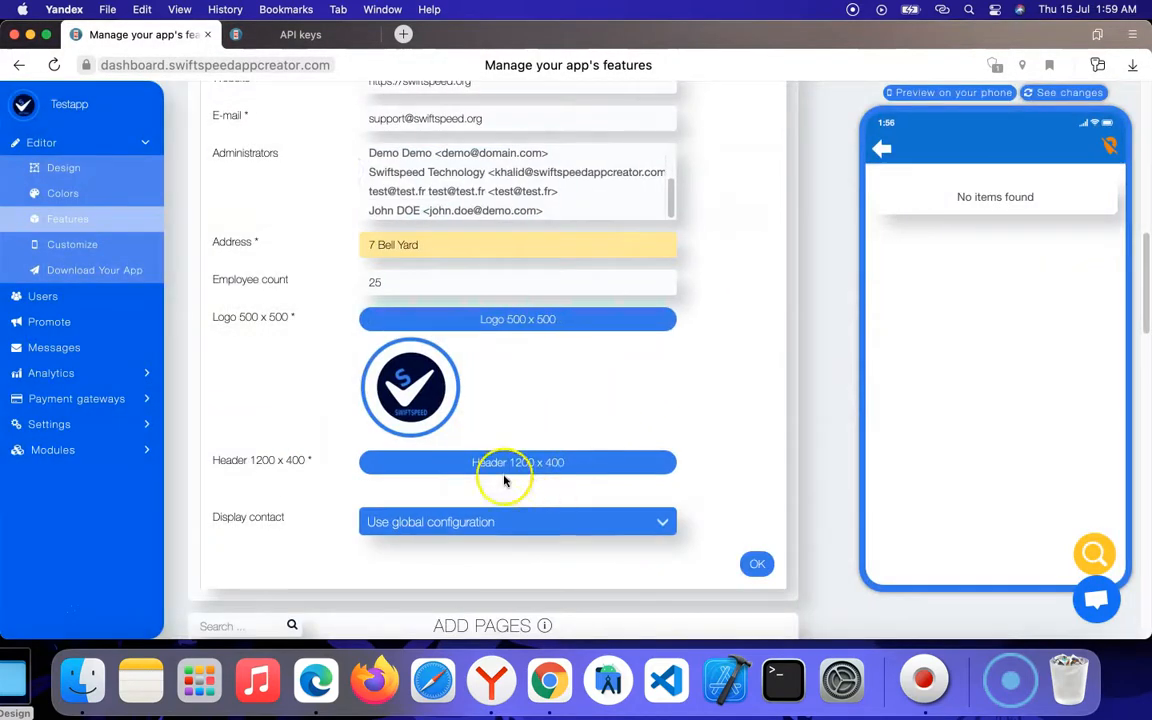
Upload modern-sport-car-illustration_232942-45.jpeg from Downloads as the company header, moving the crop area down over the car.
{"action": "left_click", "coordinate": [463, 380]}
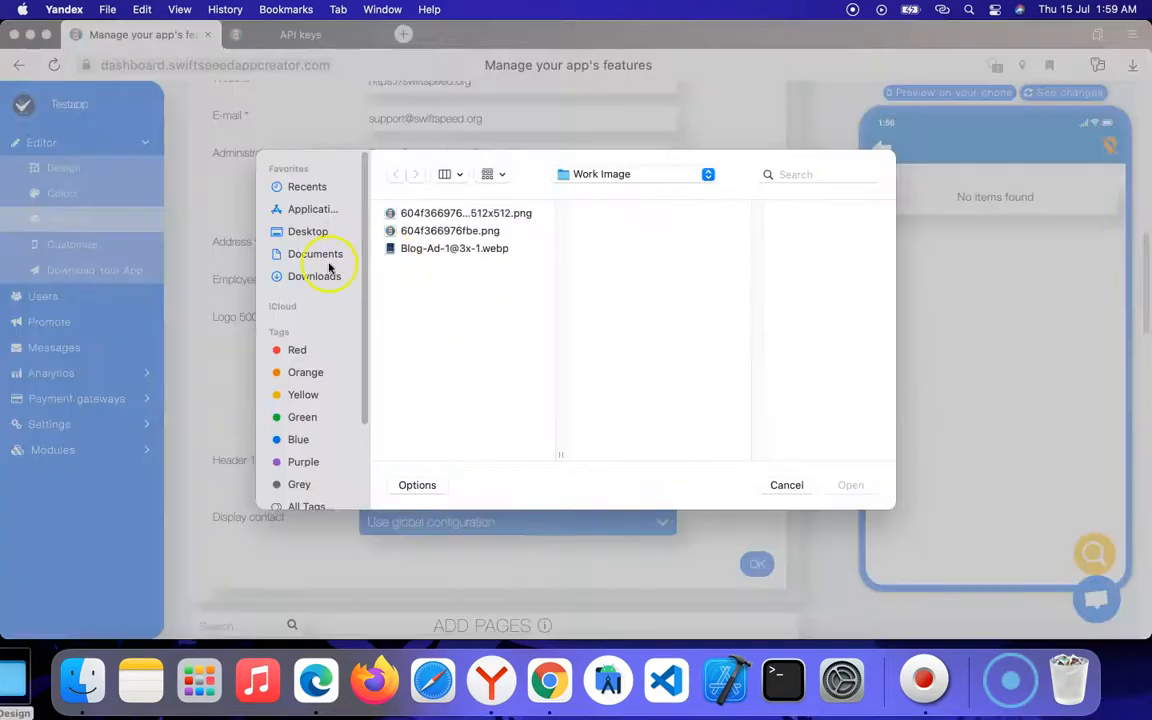
{"action": "left_click", "coordinate": [310, 235]}
{"action": "scroll", "coordinate": [496, 383], "scroll_direction": "down", "scroll_amount": 3}
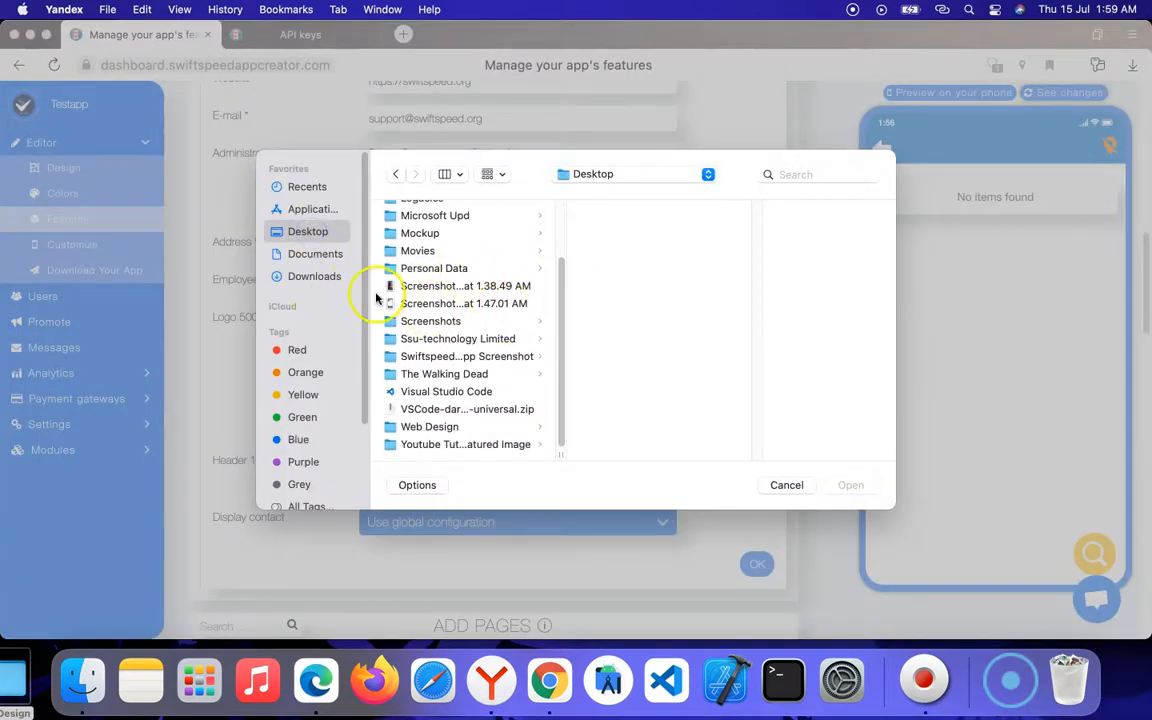
{"action": "left_click", "coordinate": [312, 275]}
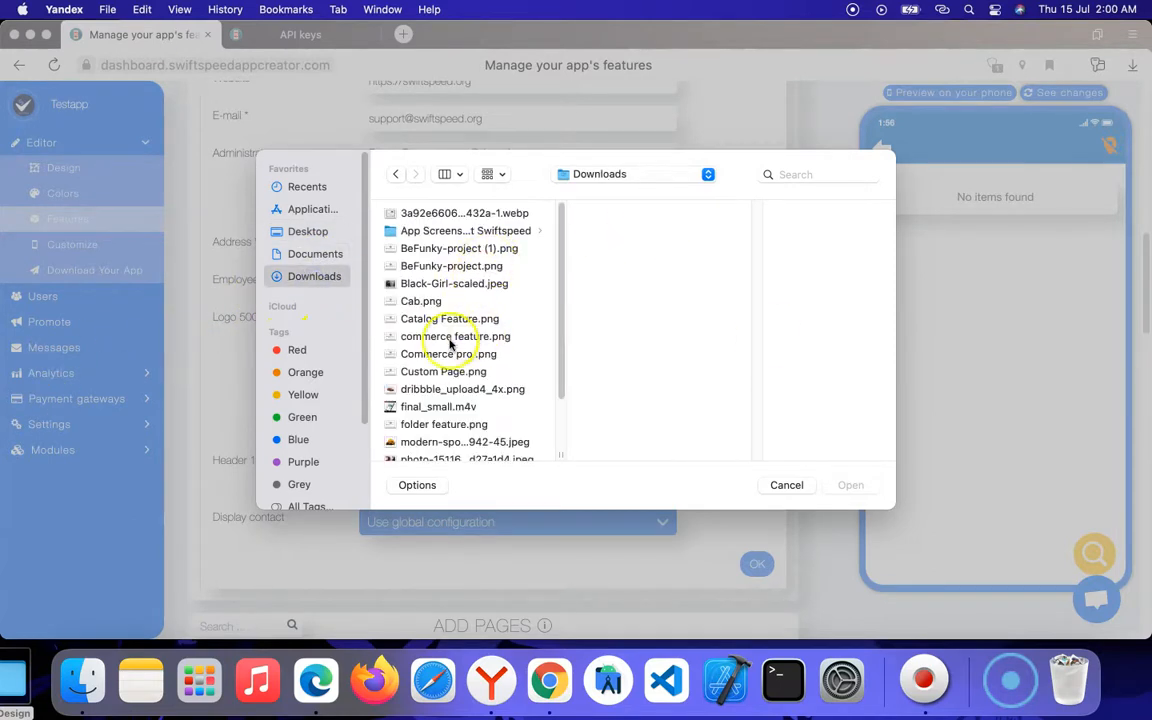
{"action": "scroll", "coordinate": [445, 350], "scroll_direction": "down", "scroll_amount": 1}
{"action": "scroll", "coordinate": [437, 390], "scroll_direction": "down", "scroll_amount": 1}
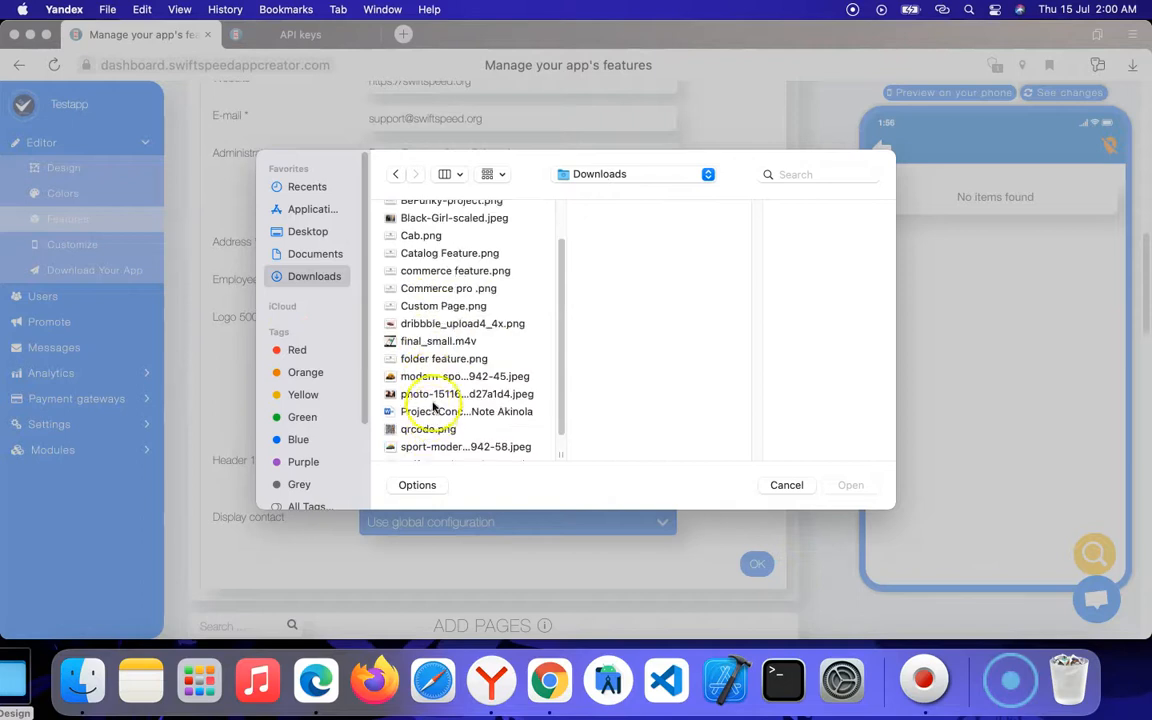
{"action": "left_click", "coordinate": [443, 326]}
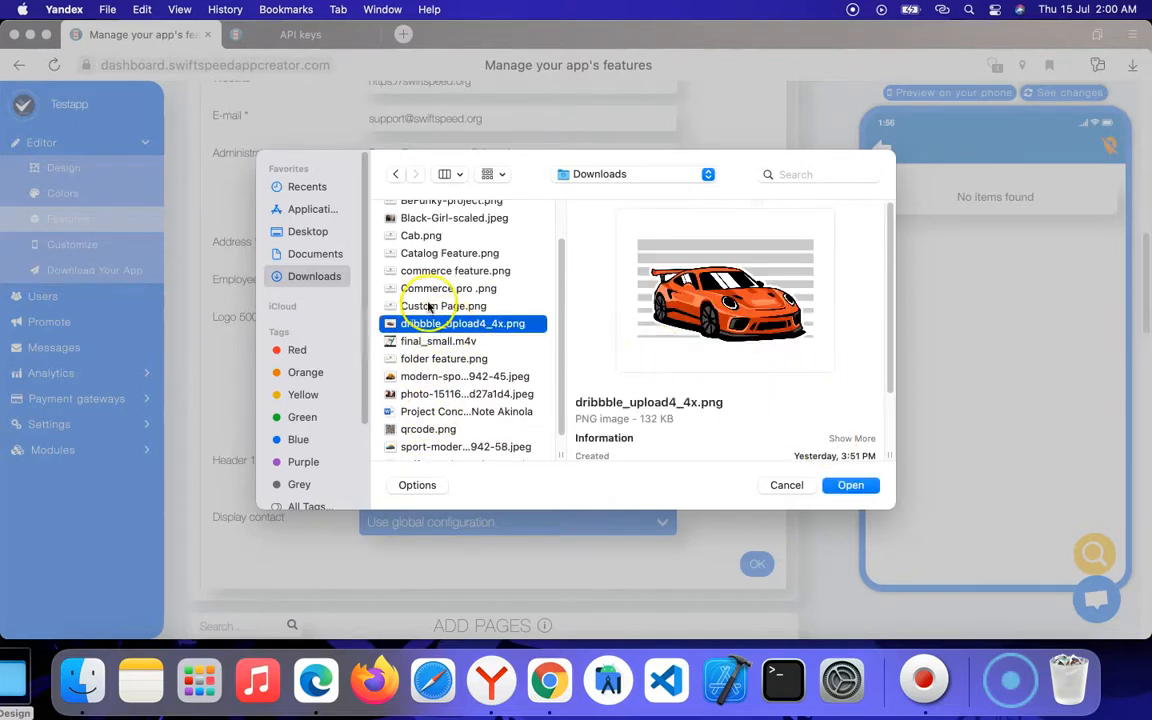
{"action": "left_click", "coordinate": [428, 379]}
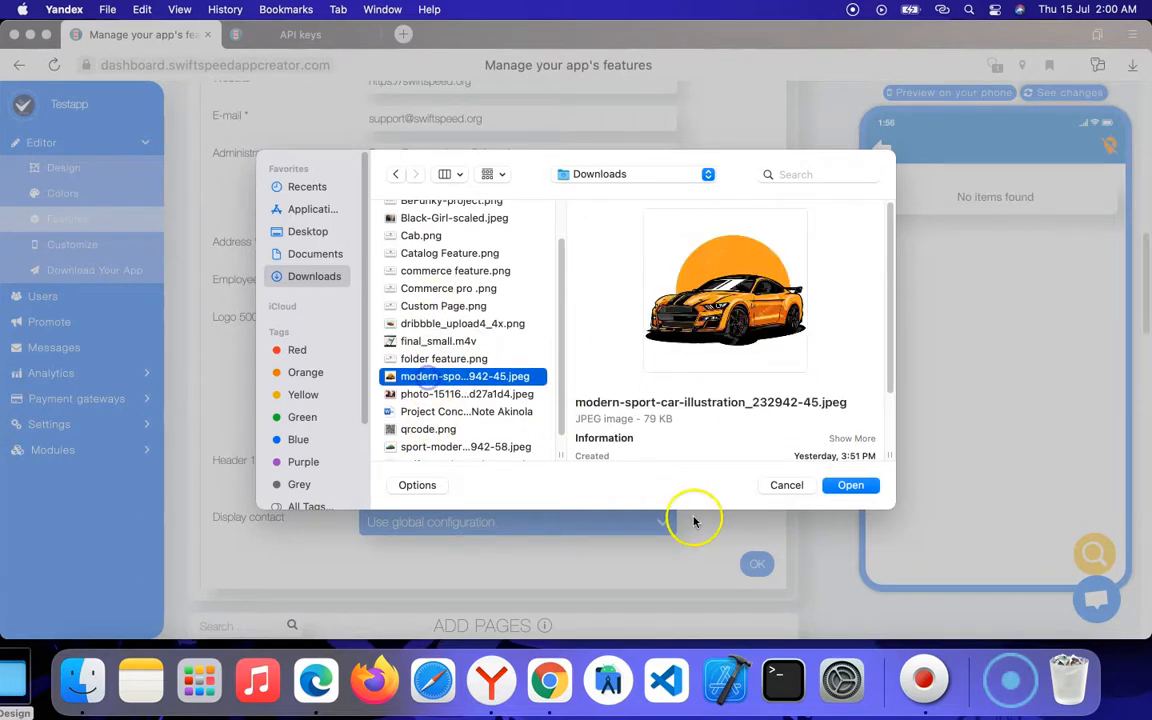
{"action": "left_click", "coordinate": [850, 485]}
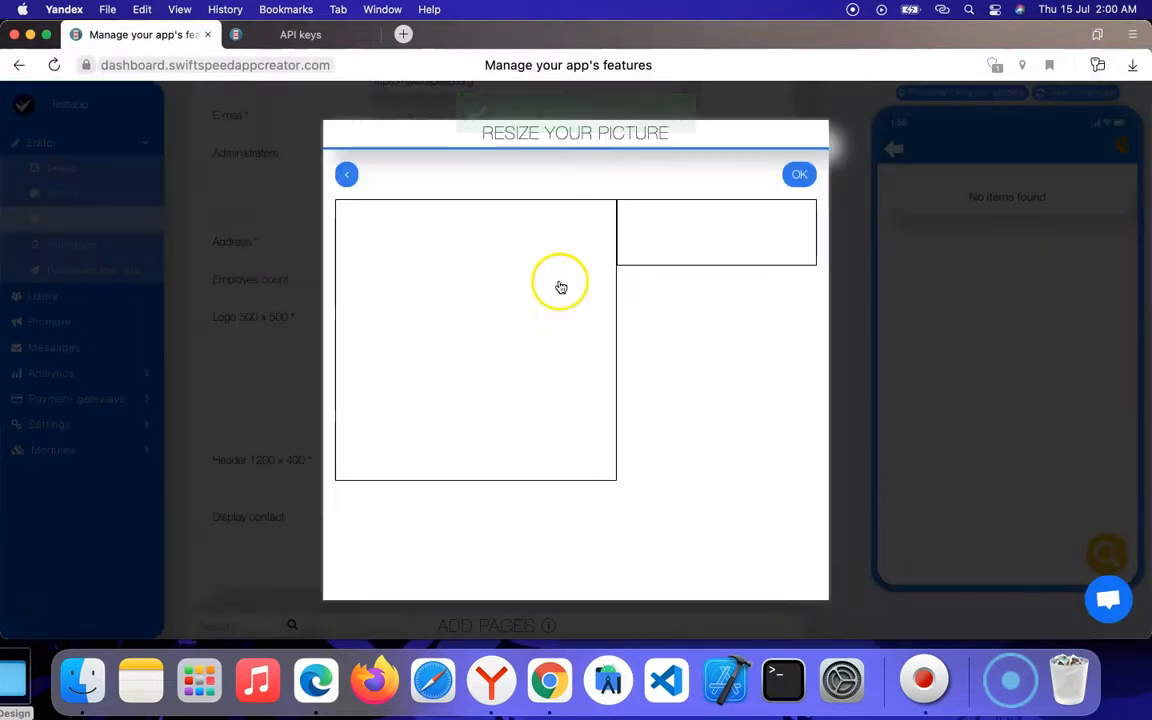
{"action": "left_click_drag", "start_coordinate": [483, 320], "coordinate": [463, 390]}
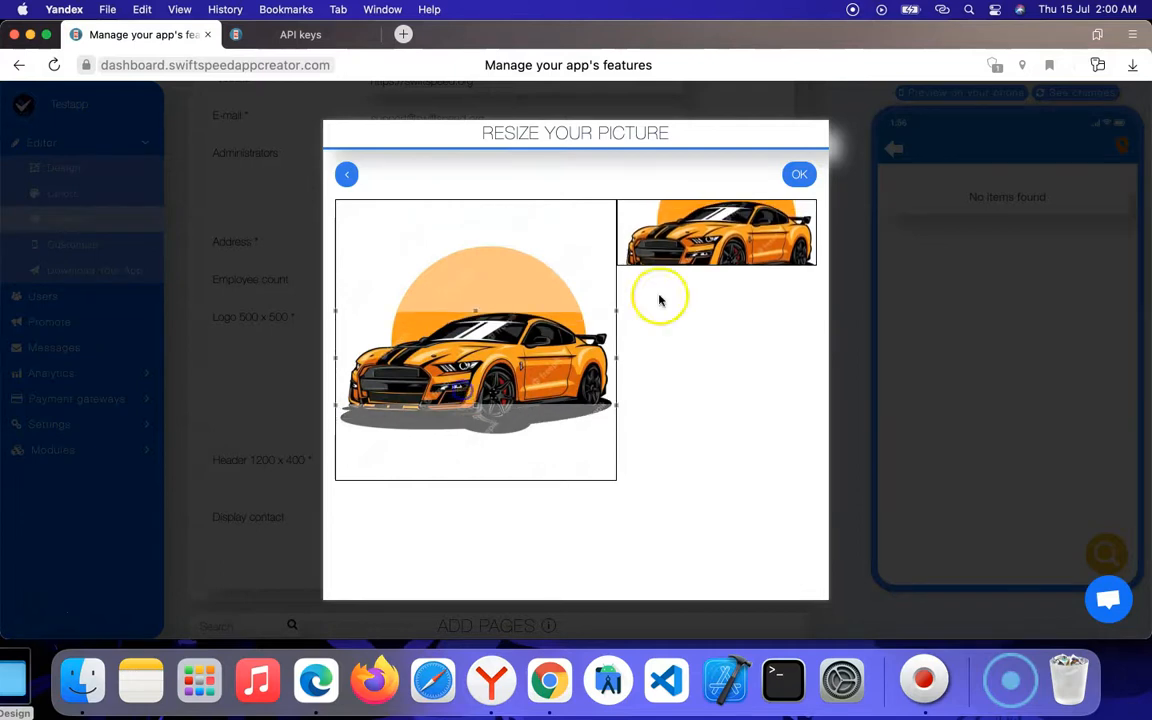
{"action": "left_click", "coordinate": [799, 174]}
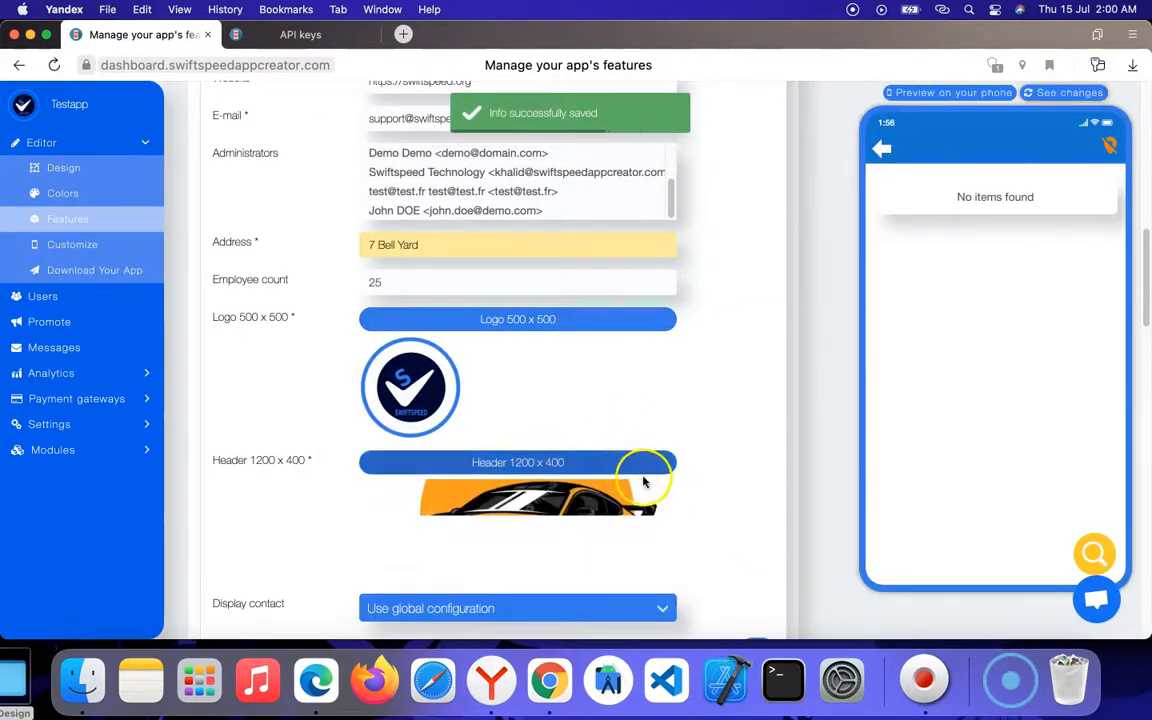
Review the available contact display options and the entries filled in on the new company form.
{"action": "scroll", "coordinate": [590, 480], "scroll_direction": "down", "scroll_amount": 5}
{"action": "left_click", "coordinate": [458, 310]}
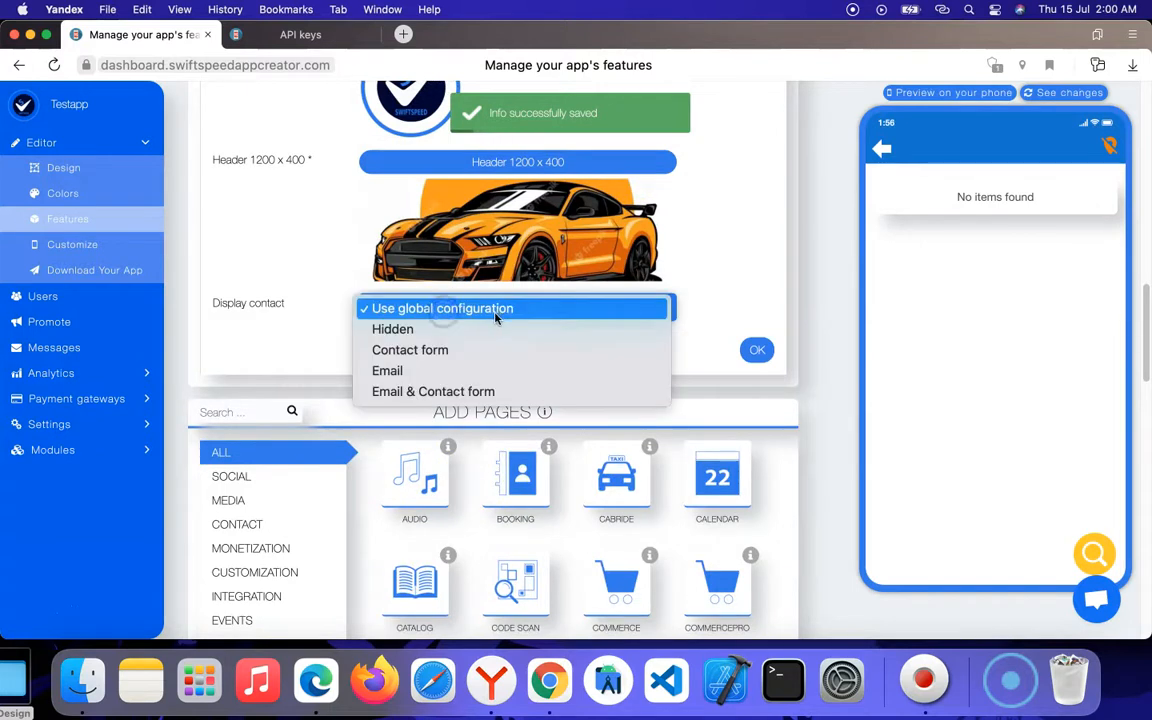
{"action": "left_click", "coordinate": [287, 318]}
{"action": "left_click", "coordinate": [399, 301]}
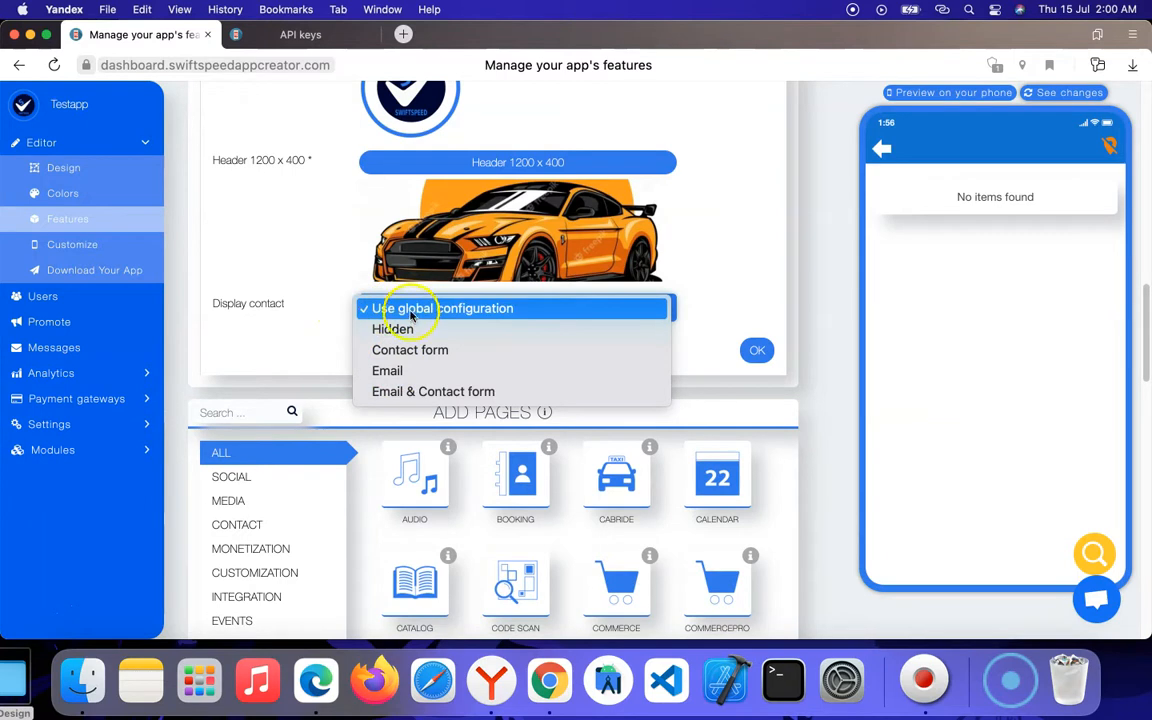
{"action": "left_click", "coordinate": [303, 302]}
{"action": "scroll", "coordinate": [303, 301], "scroll_direction": "up", "scroll_amount": 15}
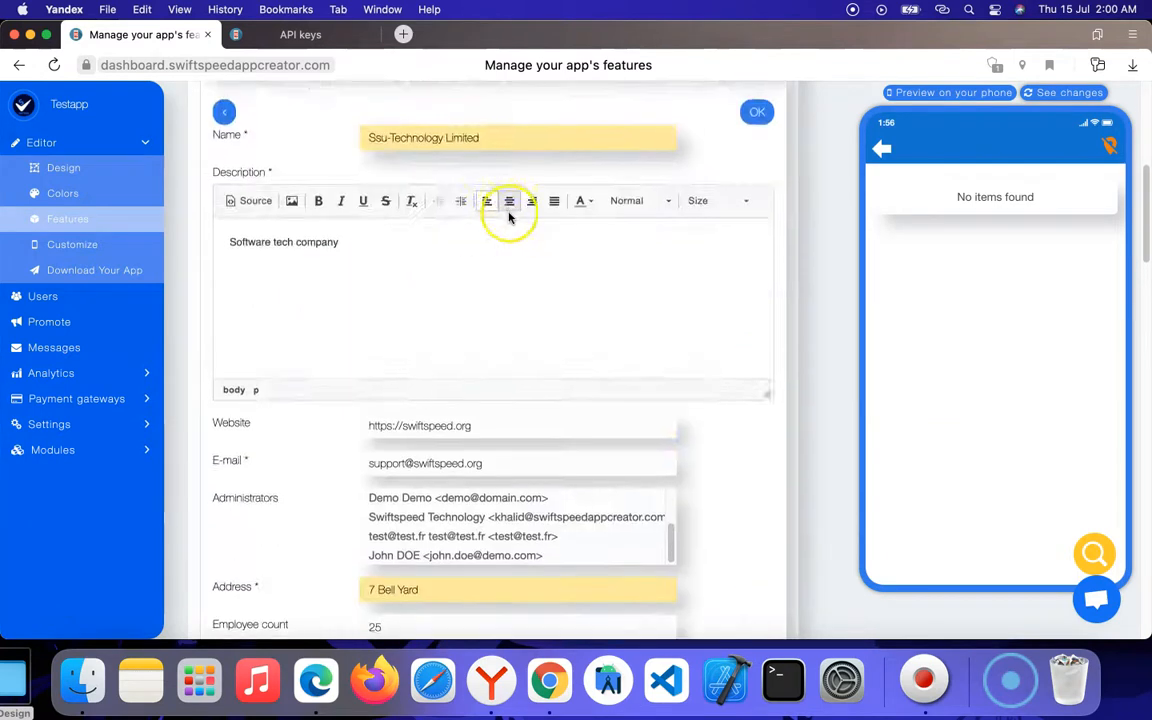
{"action": "scroll", "coordinate": [514, 385], "scroll_direction": "down", "scroll_amount": 10}
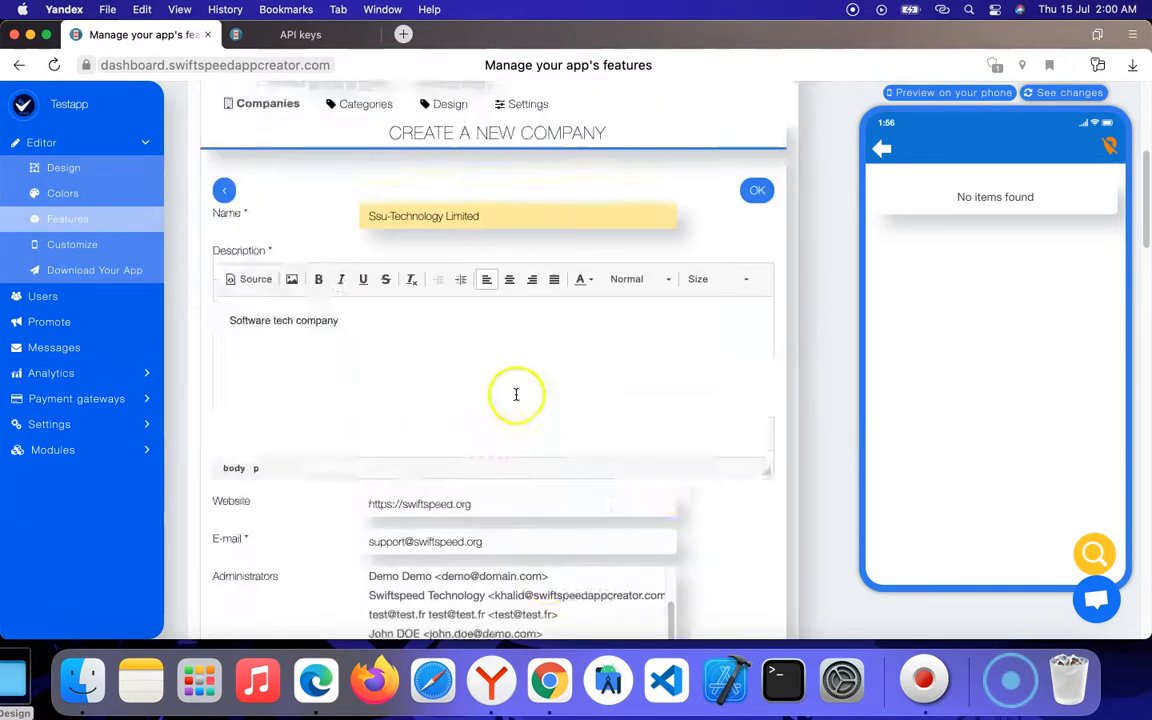
{"action": "scroll", "coordinate": [503, 411], "scroll_direction": "down", "scroll_amount": 5}
{"action": "scroll", "coordinate": [480, 380], "scroll_direction": "up", "scroll_amount": 5}
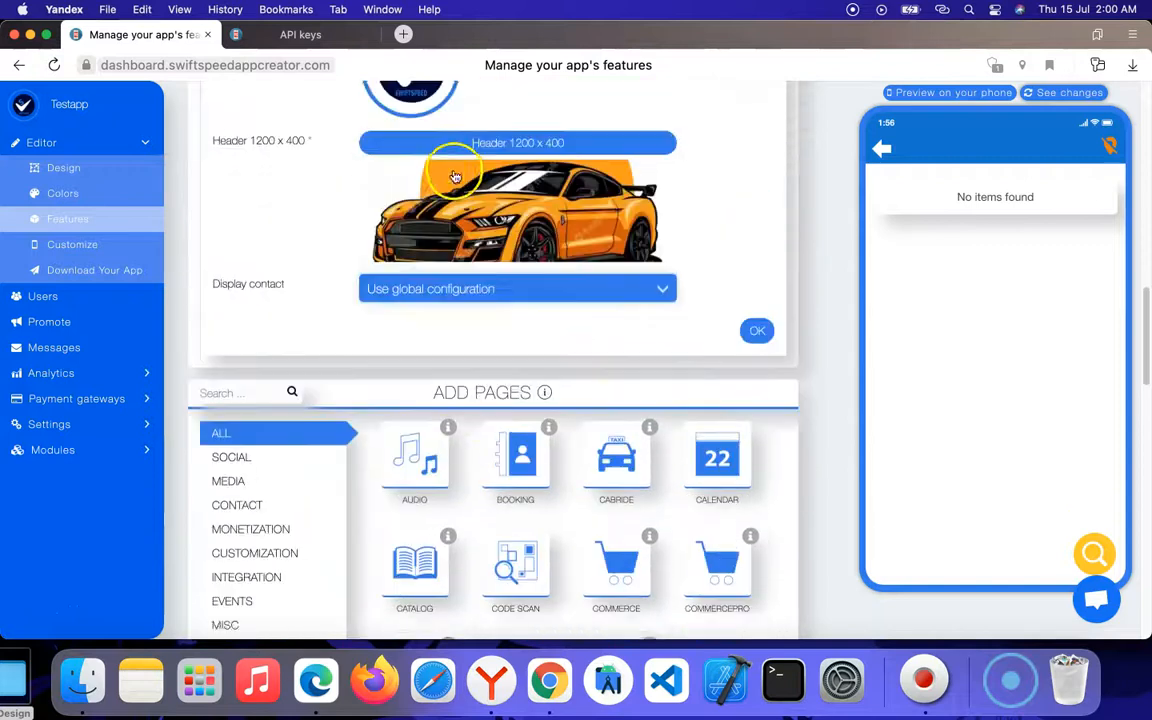
Set the company's contact display to Email & Contact form and save the new company.
{"action": "left_click", "coordinate": [462, 318]}
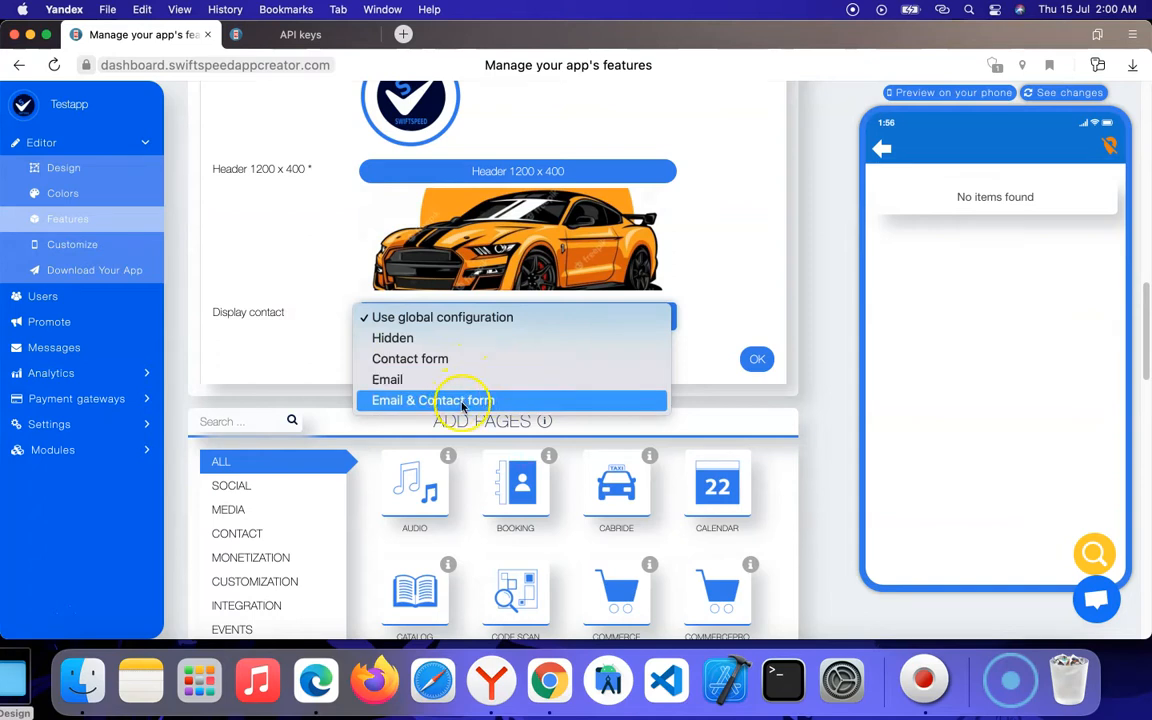
{"action": "left_click", "coordinate": [461, 400]}
{"action": "left_click", "coordinate": [757, 359]}
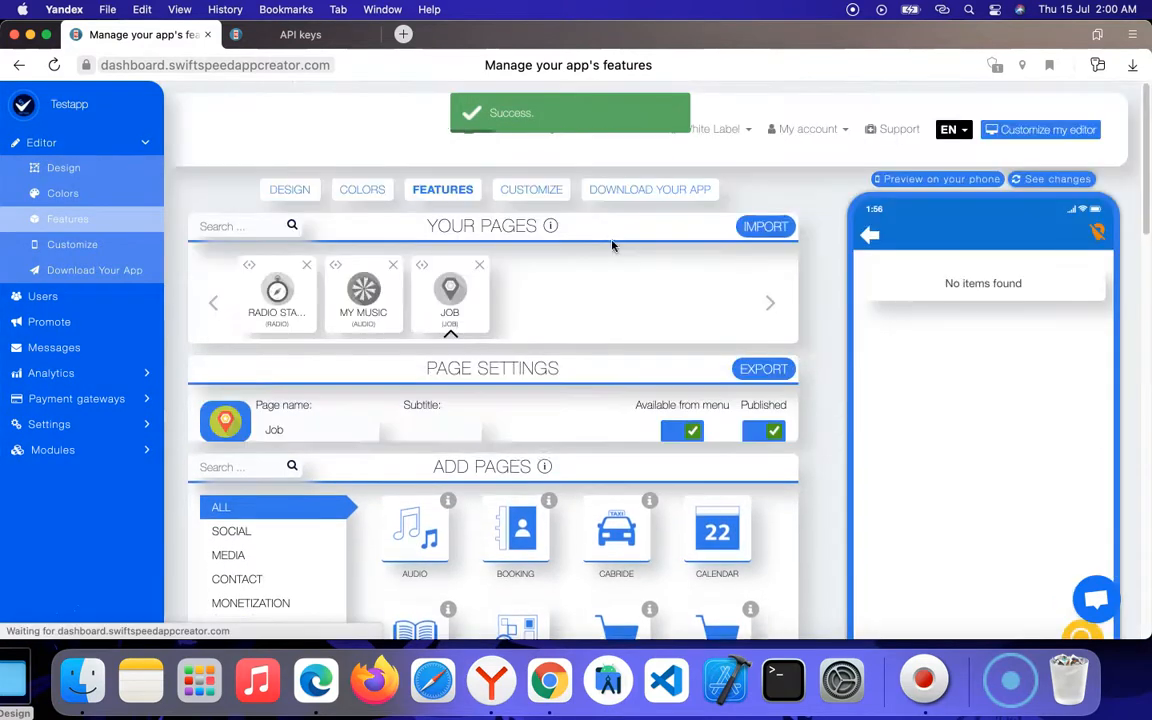
{"action": "scroll", "coordinate": [590, 270], "scroll_direction": "down", "scroll_amount": 4}
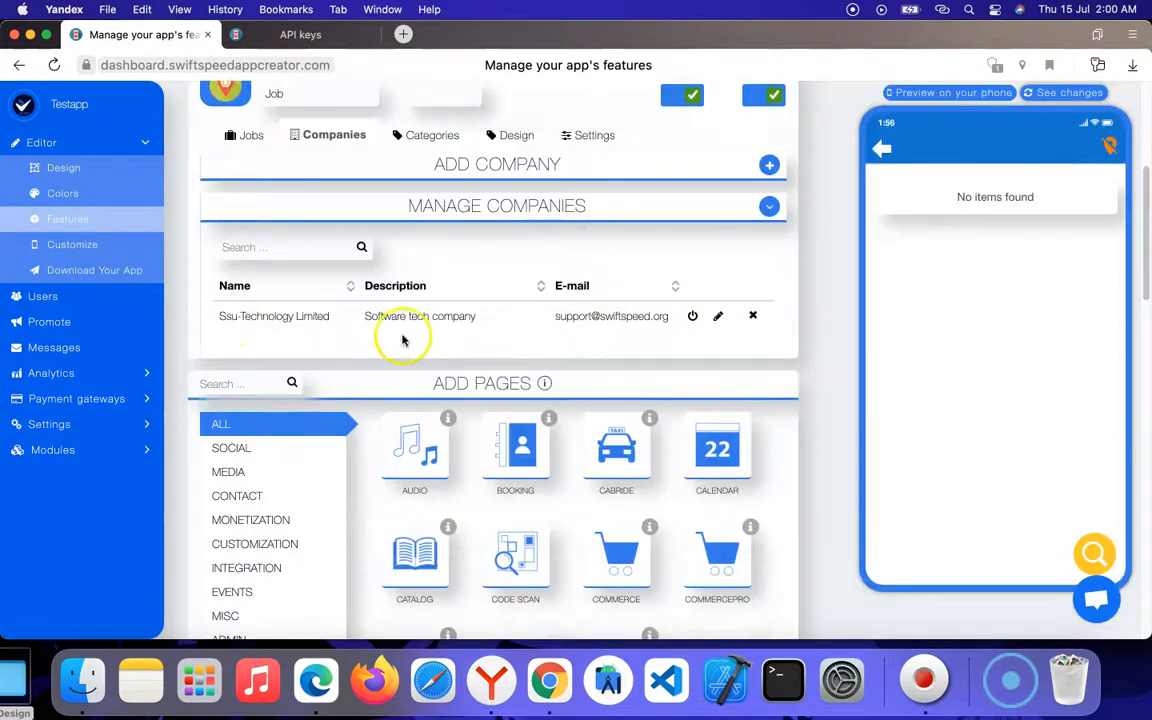
{"action": "left_click", "coordinate": [1070, 93]}
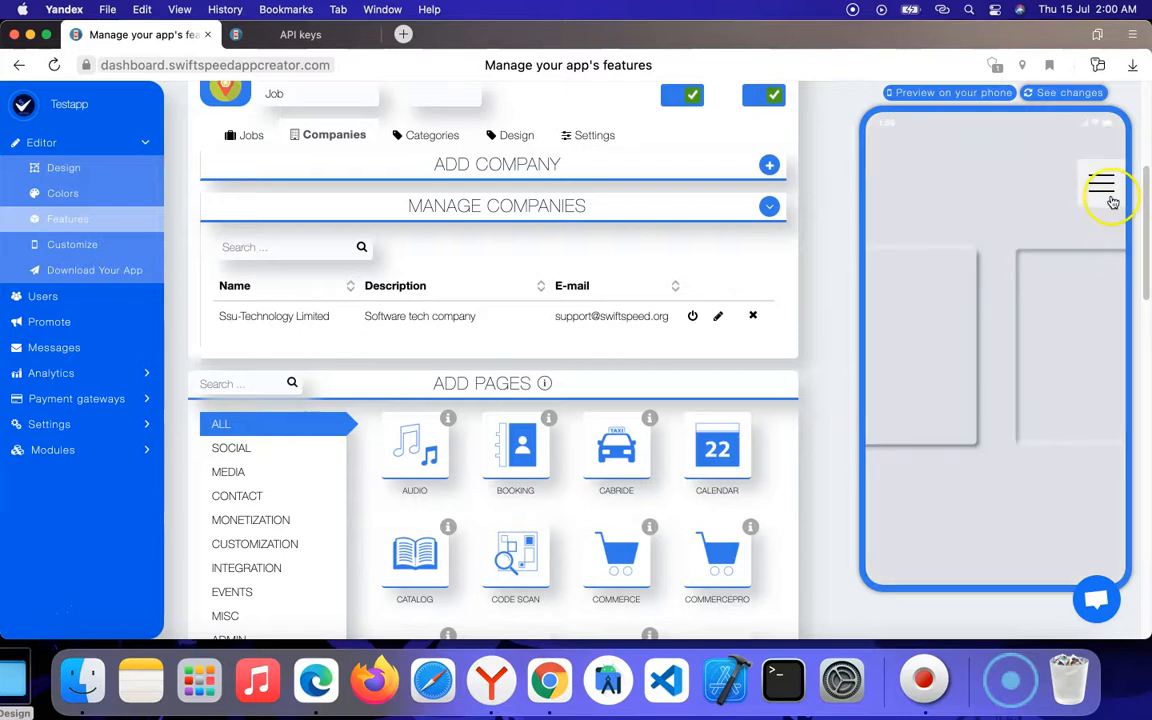
{"action": "left_click", "coordinate": [1112, 200]}
{"action": "left_click", "coordinate": [1004, 387]}
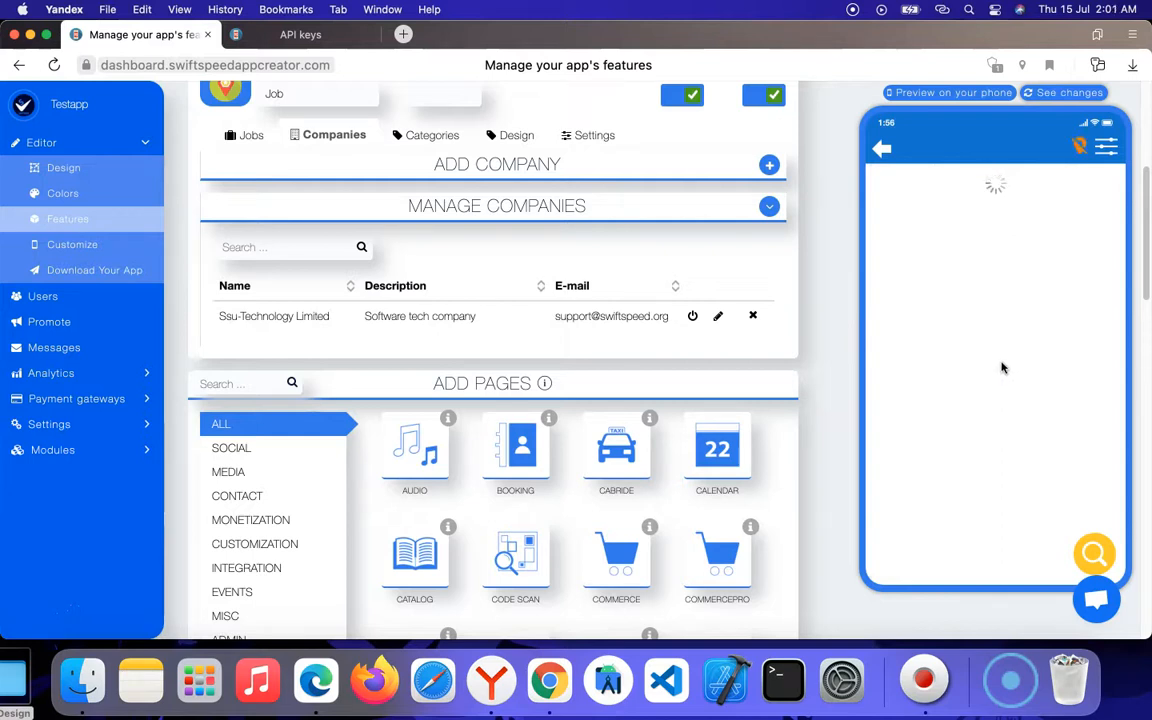
{"action": "left_click", "coordinate": [1106, 147]}
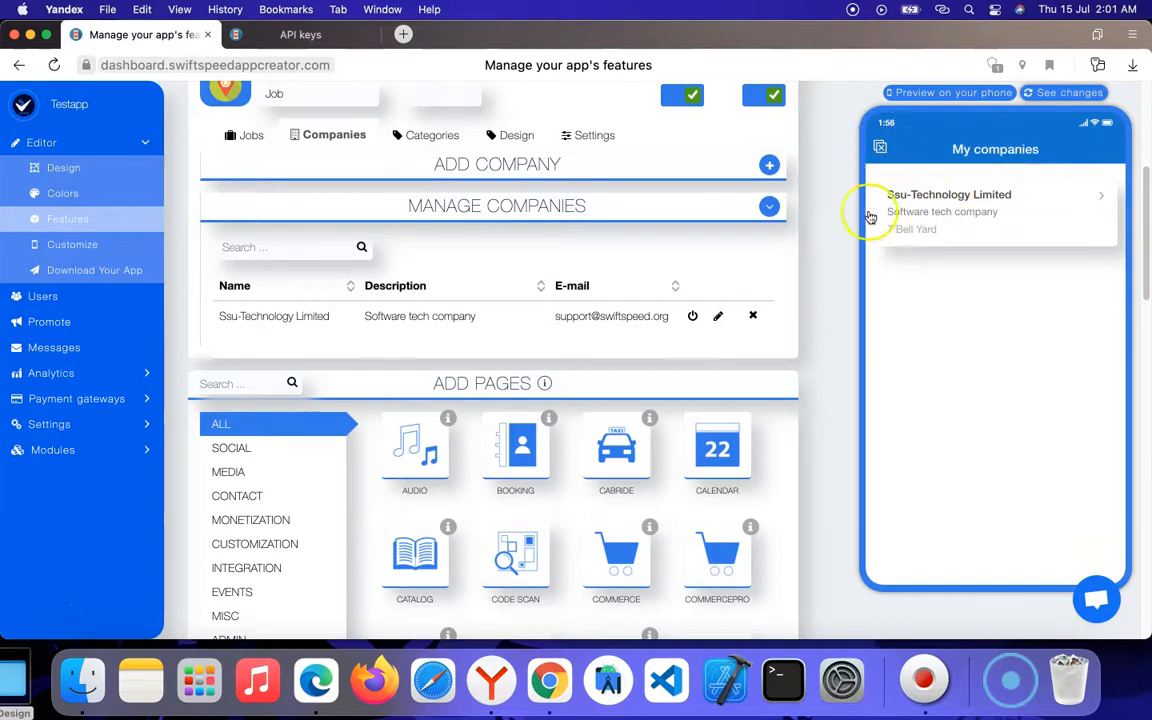
{"action": "left_click", "coordinate": [993, 212]}
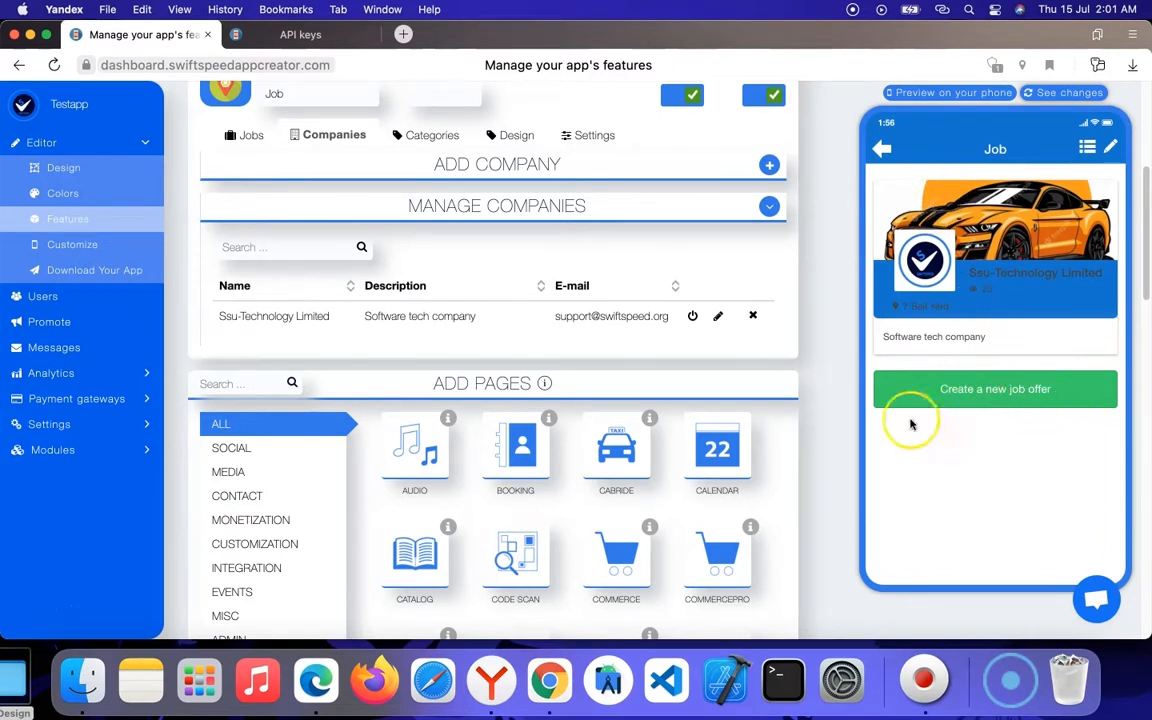
Look through the fields of the Create position form for a new job offer in the preview, and close the form unsaved.
{"action": "left_click", "coordinate": [983, 391]}
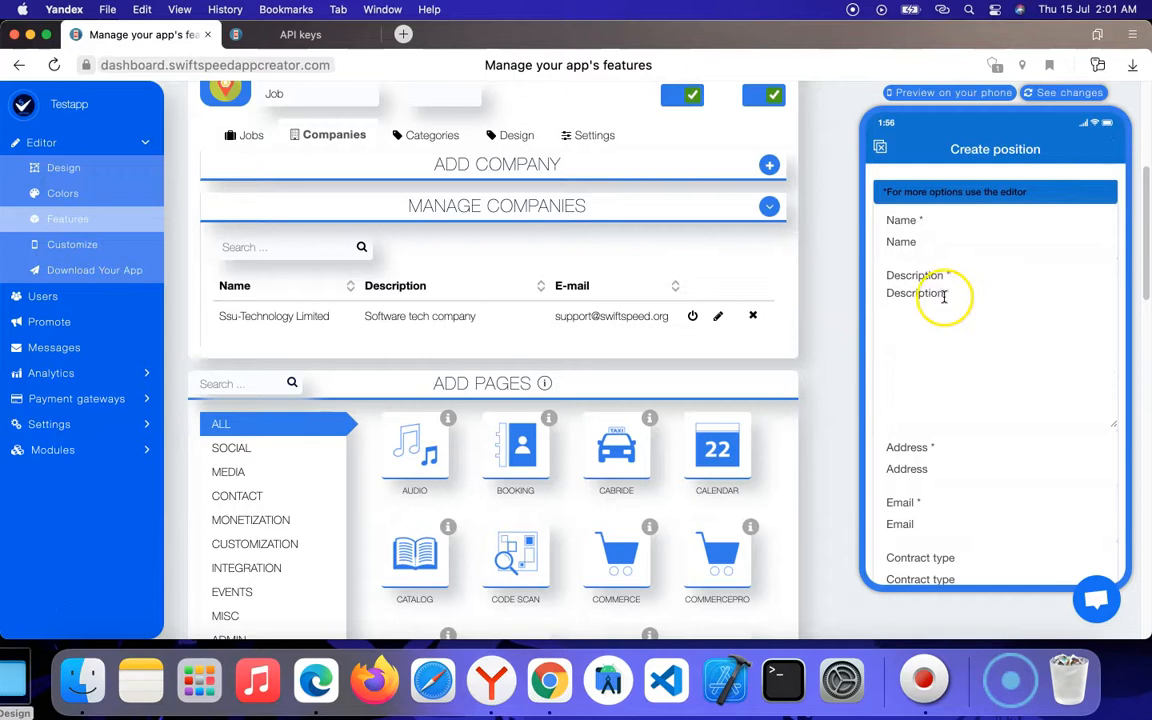
{"action": "scroll", "coordinate": [1008, 432], "scroll_direction": "down", "scroll_amount": 10}
{"action": "scroll", "coordinate": [991, 375], "scroll_direction": "down", "scroll_amount": 5}
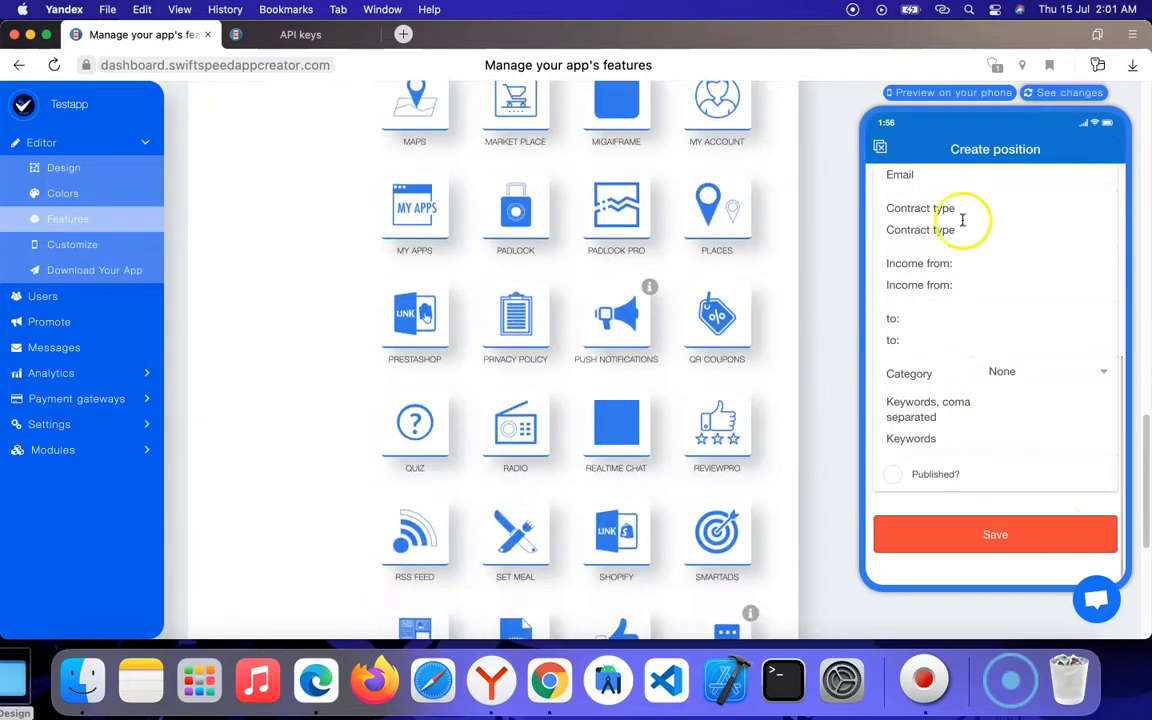
{"action": "scroll", "coordinate": [998, 376], "scroll_direction": "up", "scroll_amount": 10}
{"action": "scroll", "coordinate": [1002, 377], "scroll_direction": "down", "scroll_amount": 5}
{"action": "scroll", "coordinate": [1010, 404], "scroll_direction": "up", "scroll_amount": 15}
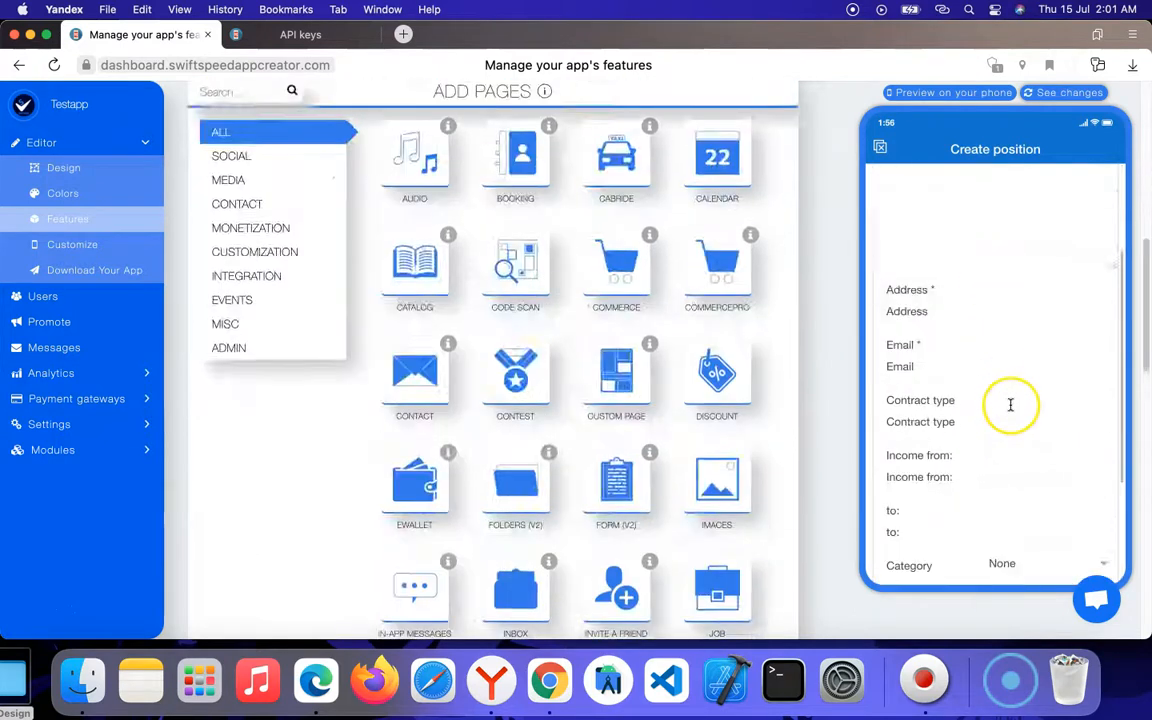
{"action": "left_click", "coordinate": [881, 149]}
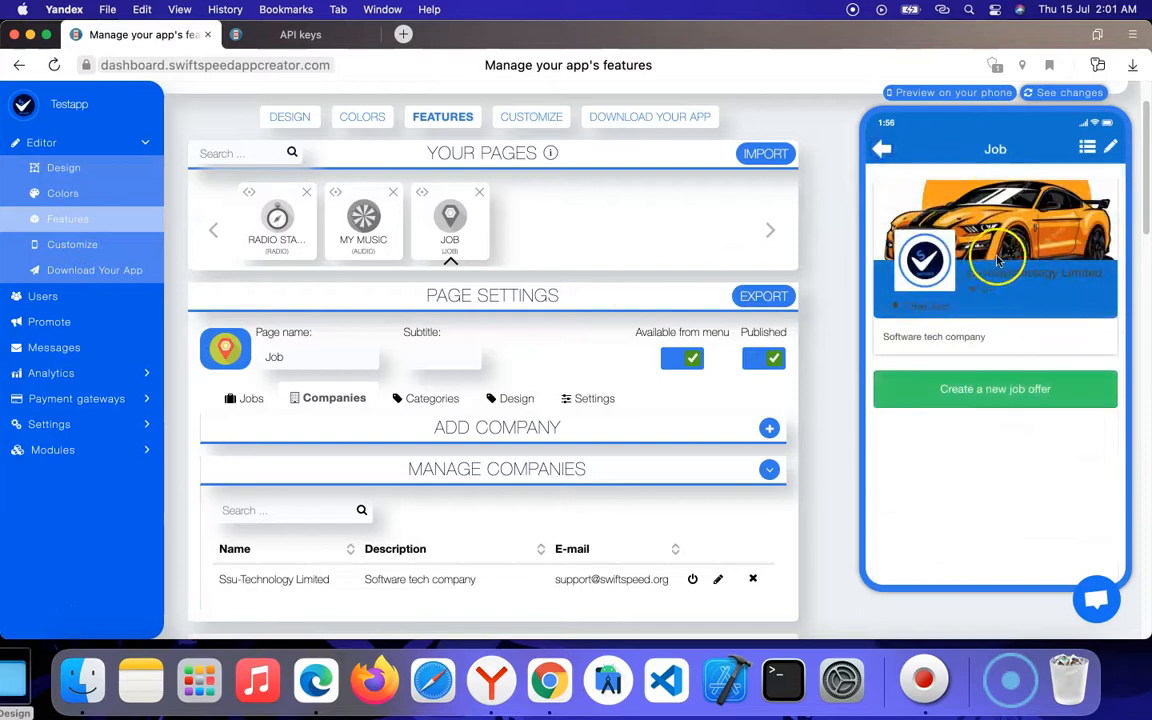
Try the location lookup on the preview's job list, dismiss its message and open My companies.
{"action": "left_click", "coordinate": [976, 203]}
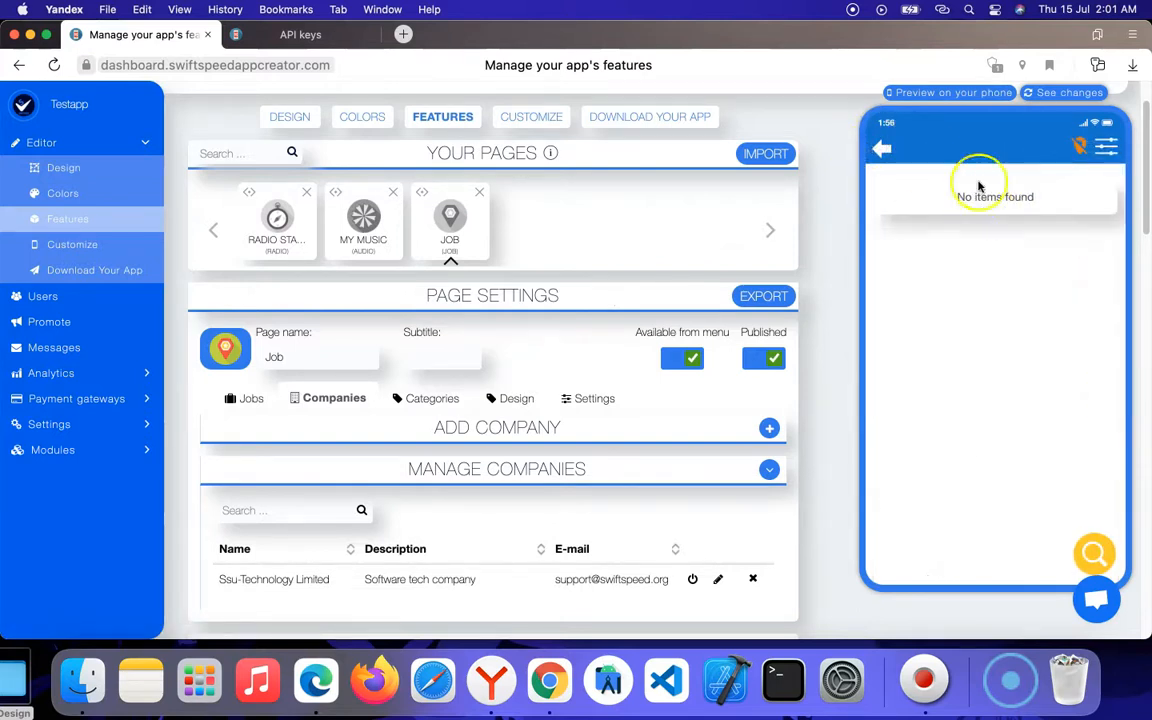
{"action": "left_click", "coordinate": [1080, 150]}
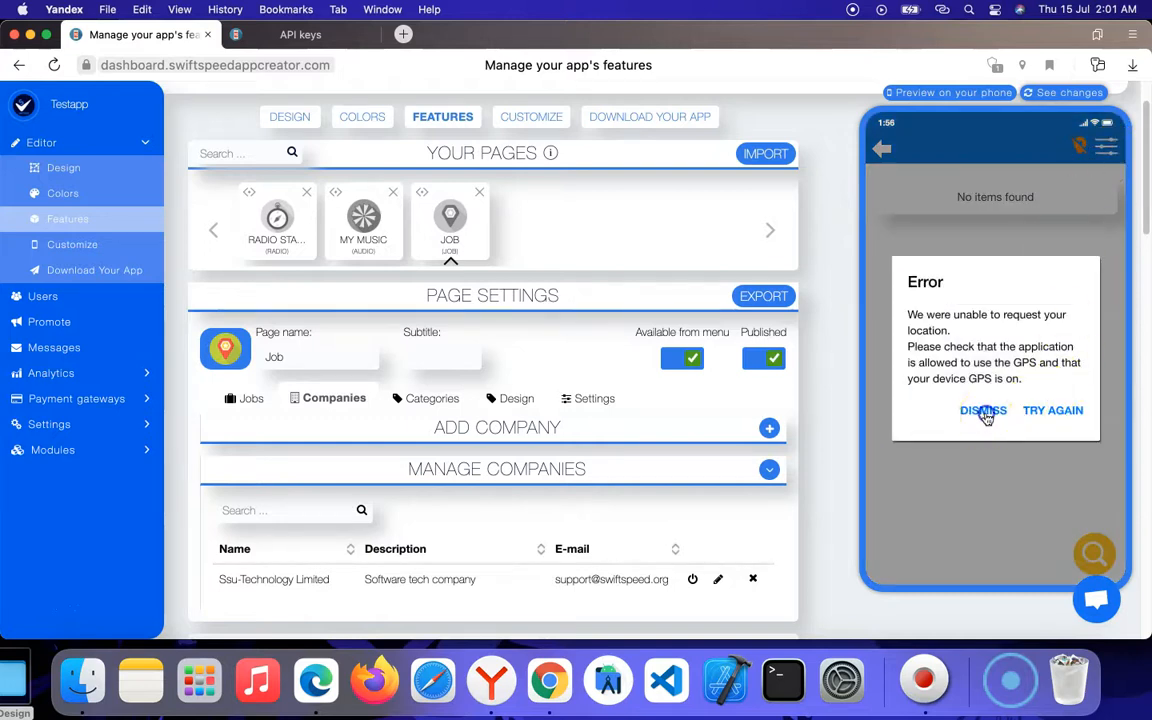
{"action": "left_click", "coordinate": [985, 413]}
{"action": "left_click", "coordinate": [1104, 150]}
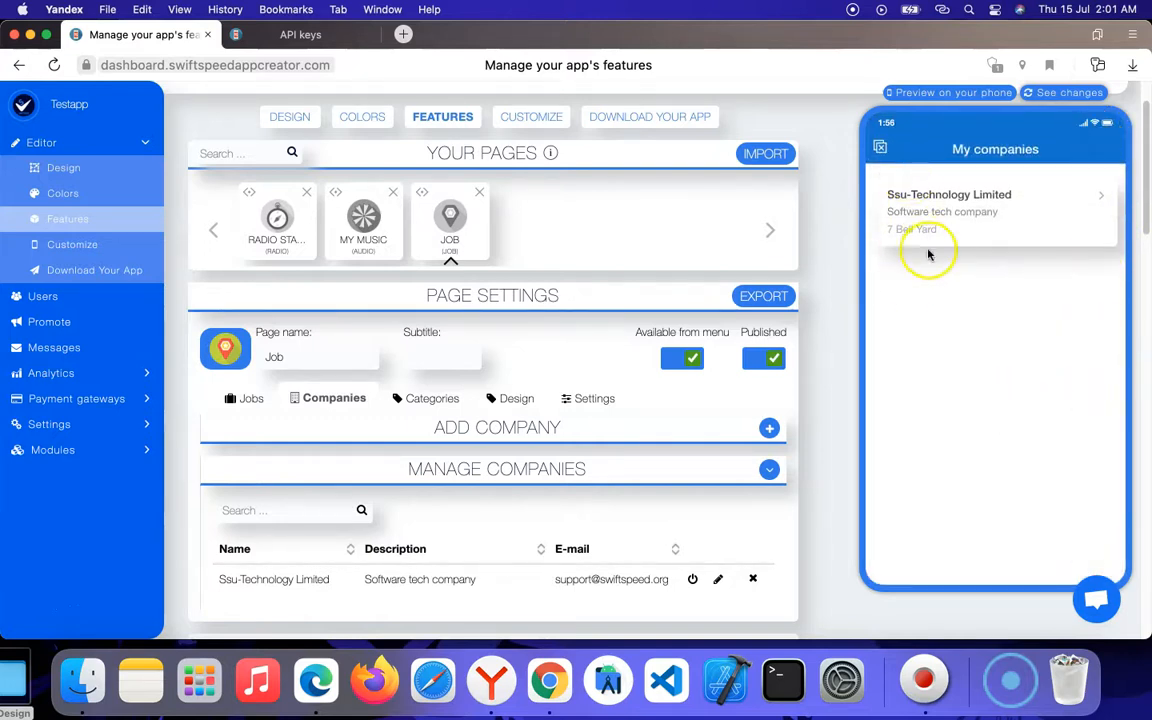
Look over the Job page's settings, design, categories and companies sections in the editor.
{"action": "scroll", "coordinate": [455, 550], "scroll_direction": "down", "scroll_amount": 3}
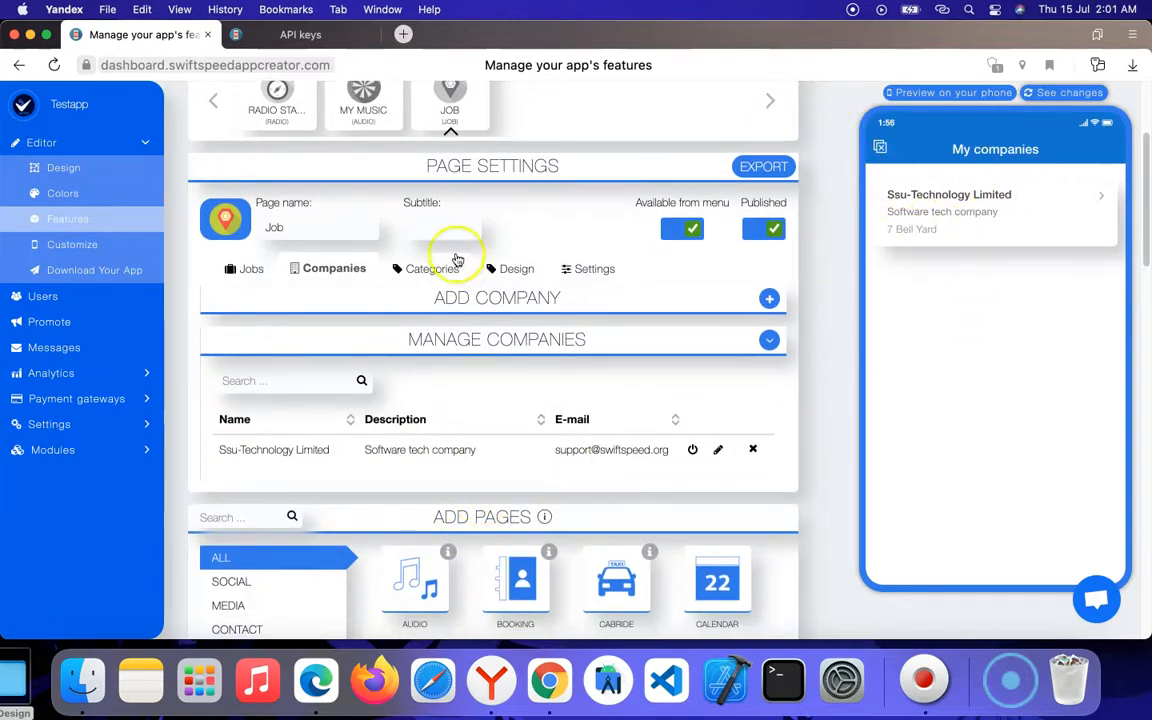
{"action": "left_click", "coordinate": [719, 453]}
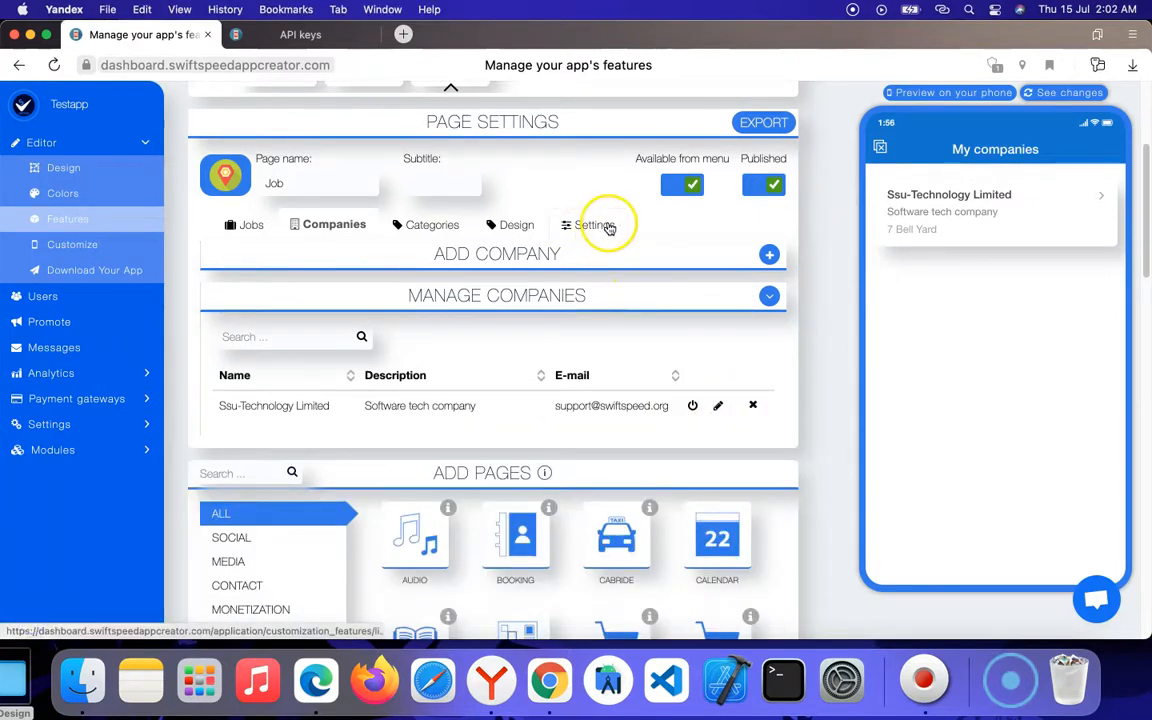
{"action": "left_click", "coordinate": [592, 228]}
{"action": "left_click", "coordinate": [518, 225]}
{"action": "left_click", "coordinate": [430, 224]}
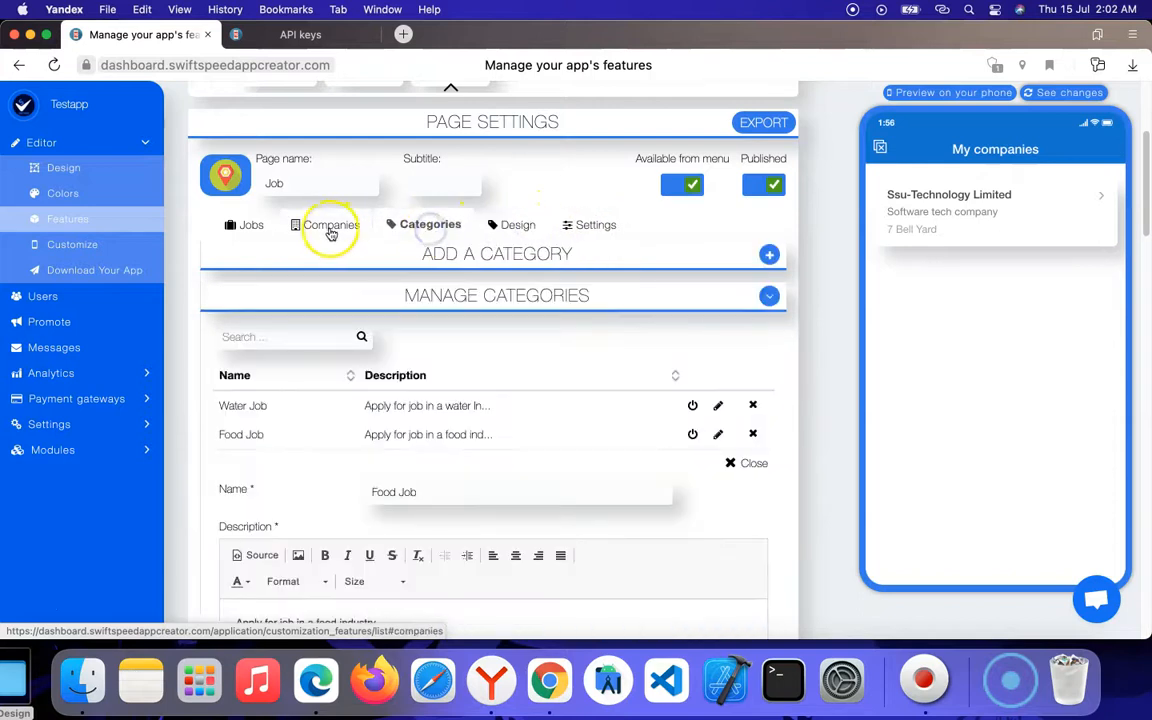
{"action": "left_click", "coordinate": [331, 226]}
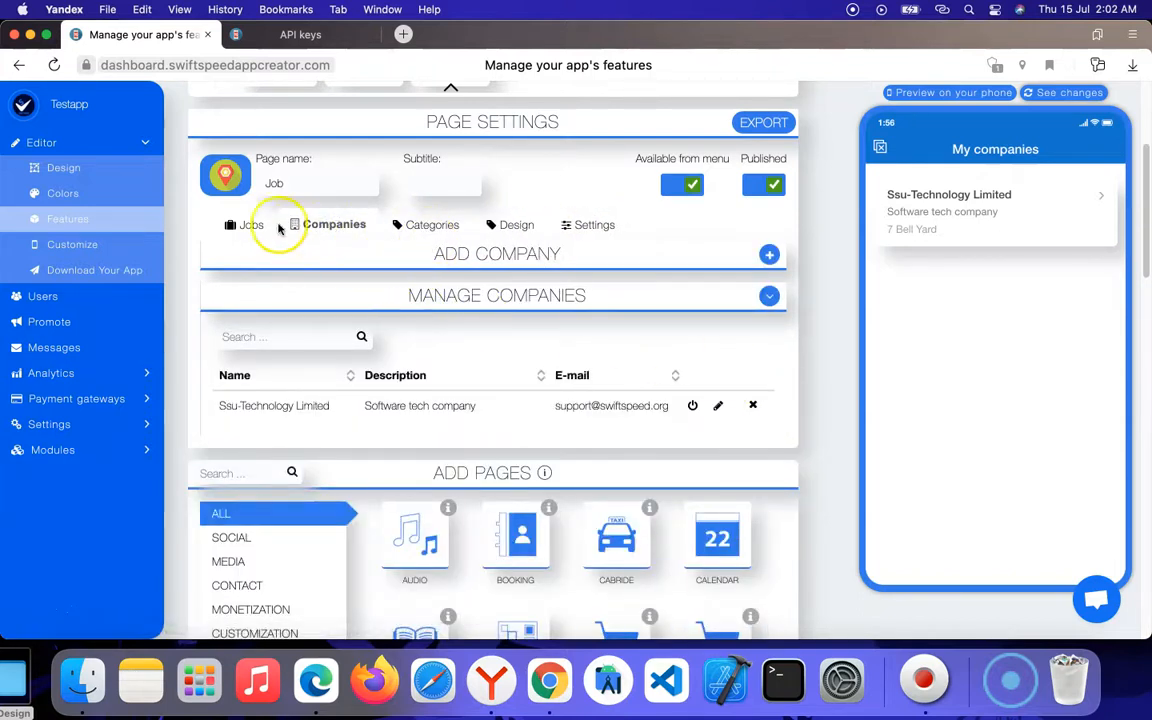
Start a new job on the Job page and upload the blue sports car image sport-moder...942-58.jpeg as its icon with the default crop.
{"action": "left_click", "coordinate": [248, 230]}
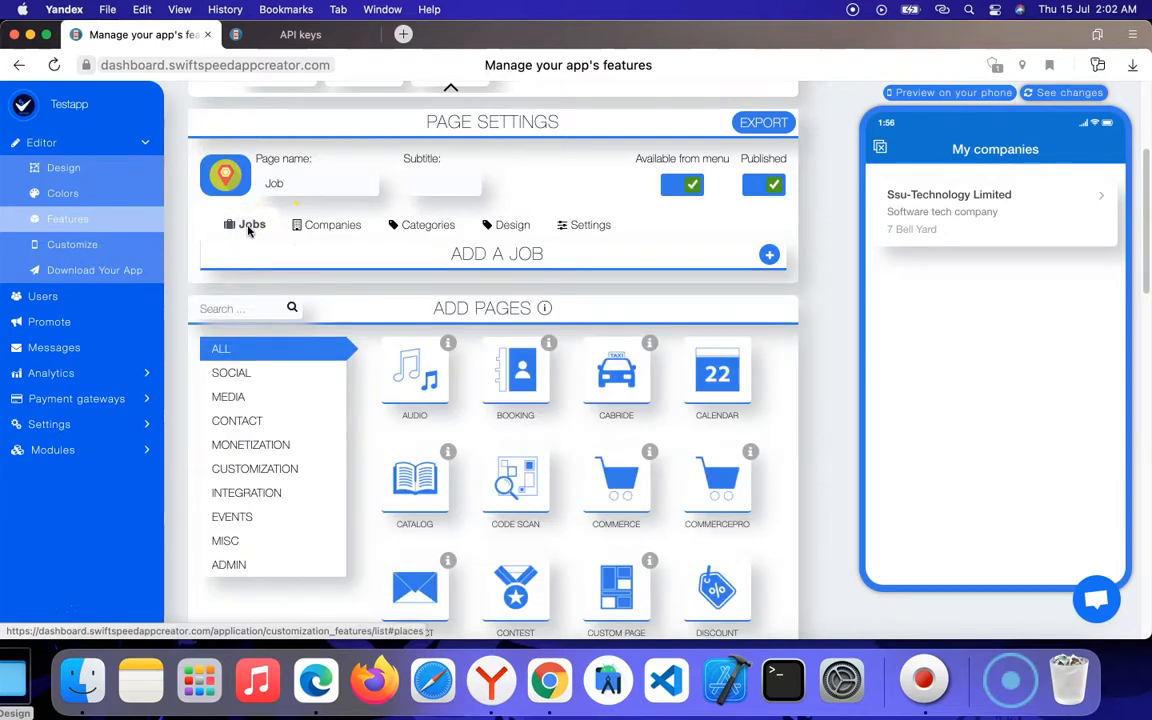
{"action": "left_click", "coordinate": [769, 258]}
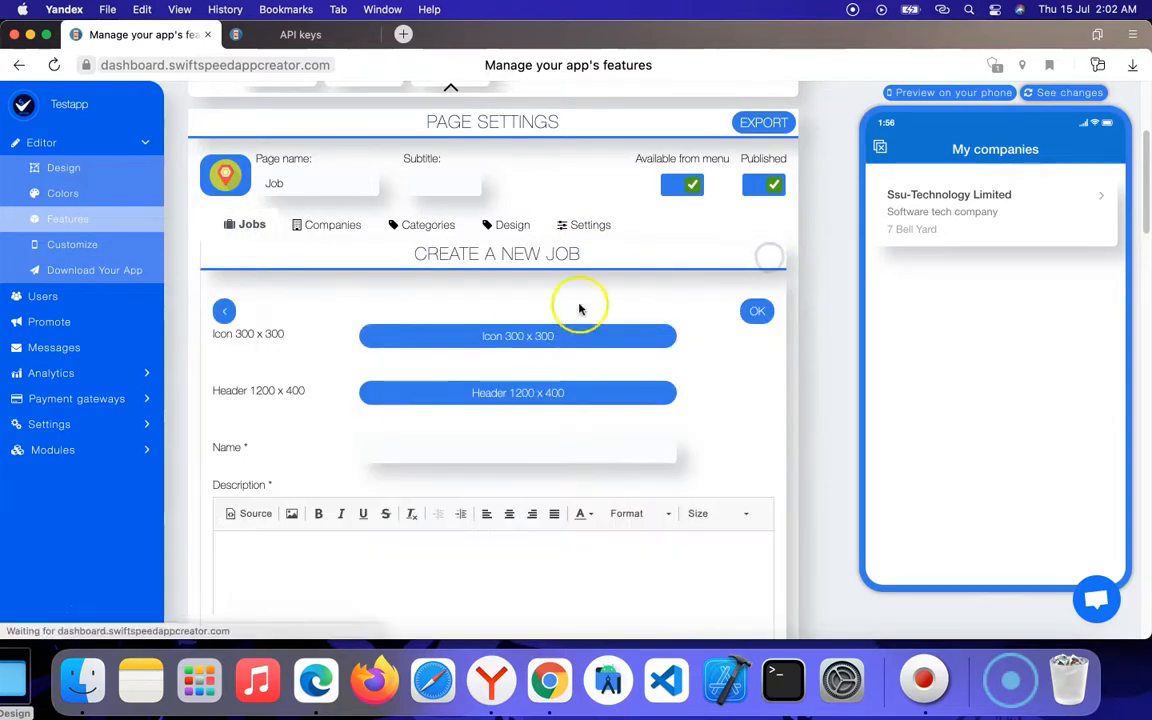
{"action": "left_click", "coordinate": [515, 336]}
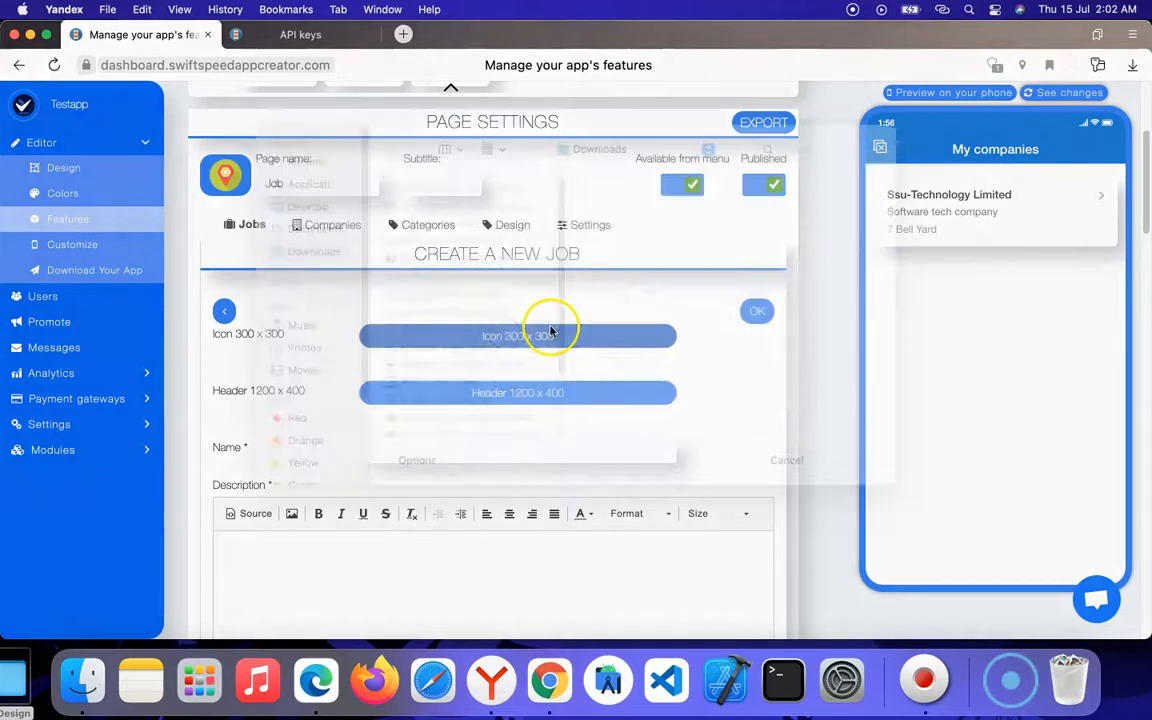
{"action": "scroll", "coordinate": [452, 409], "scroll_direction": "down", "scroll_amount": 4}
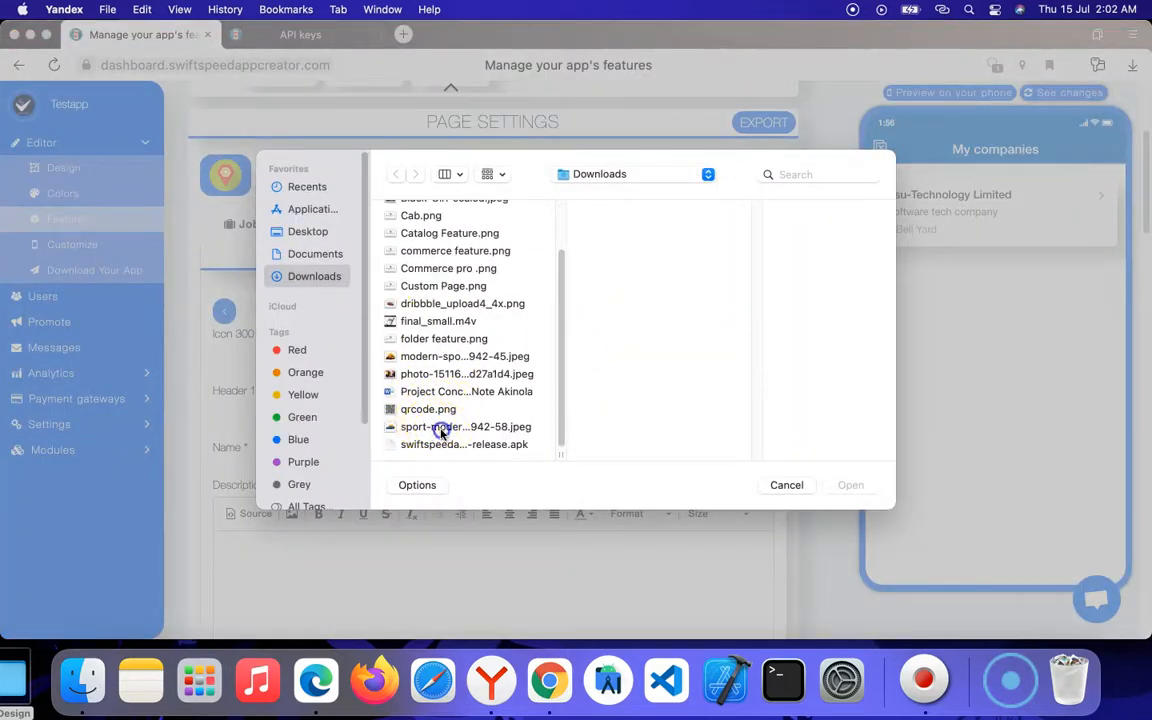
{"action": "left_click", "coordinate": [441, 428]}
{"action": "left_click", "coordinate": [852, 486]}
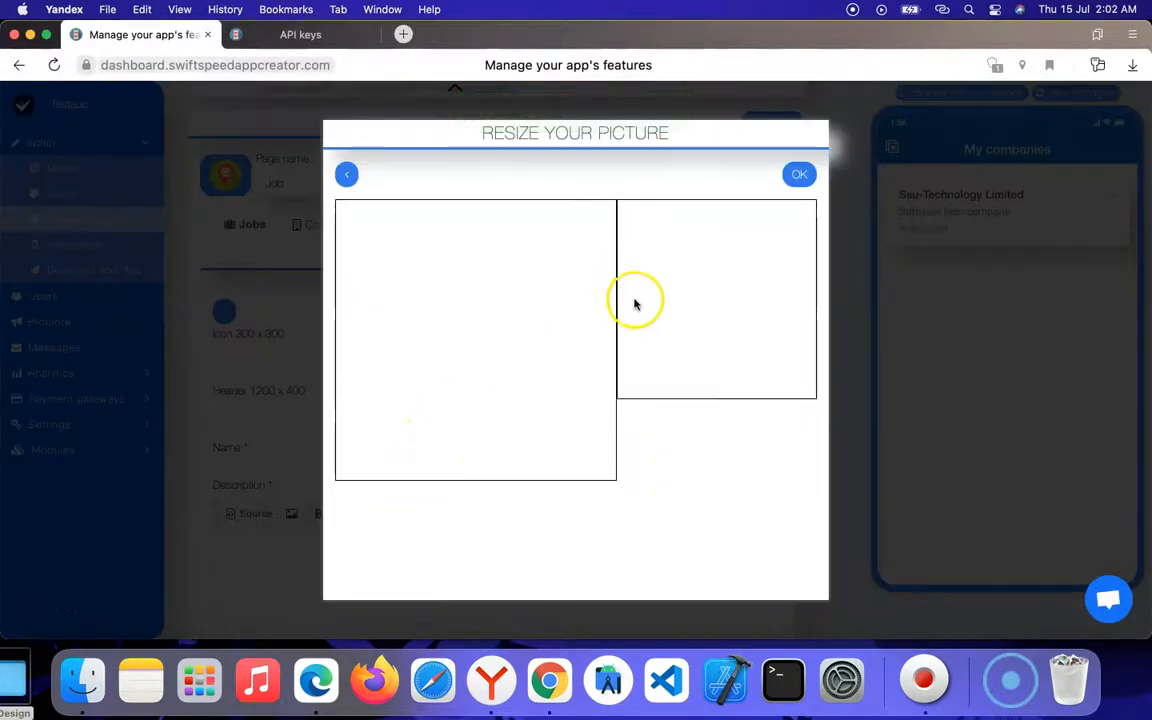
{"action": "left_click", "coordinate": [799, 175]}
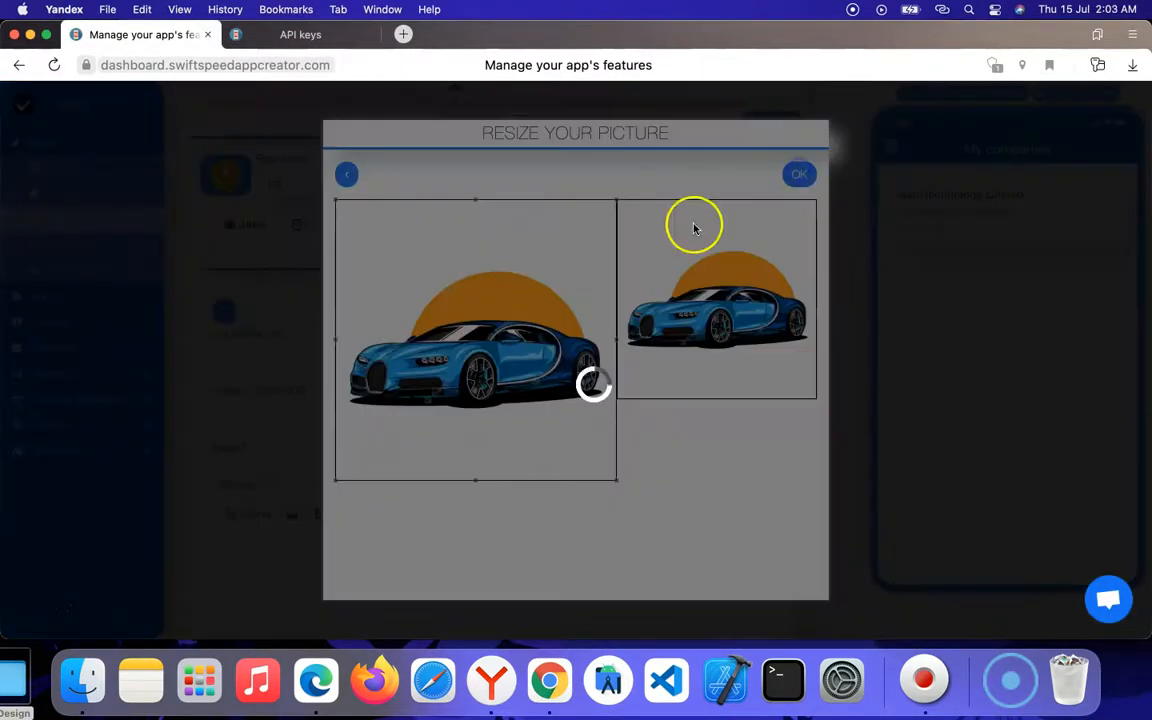
{"action": "scroll", "coordinate": [455, 398], "scroll_direction": "down", "scroll_amount": 3}
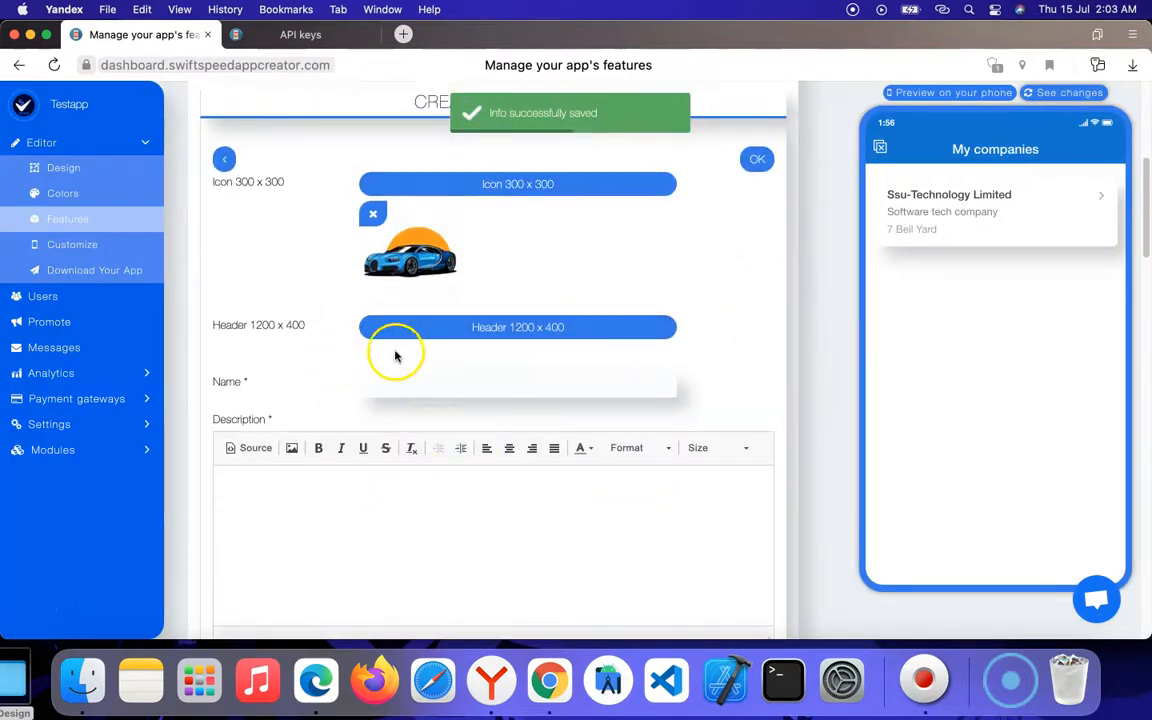
{"action": "left_click", "coordinate": [530, 326]}
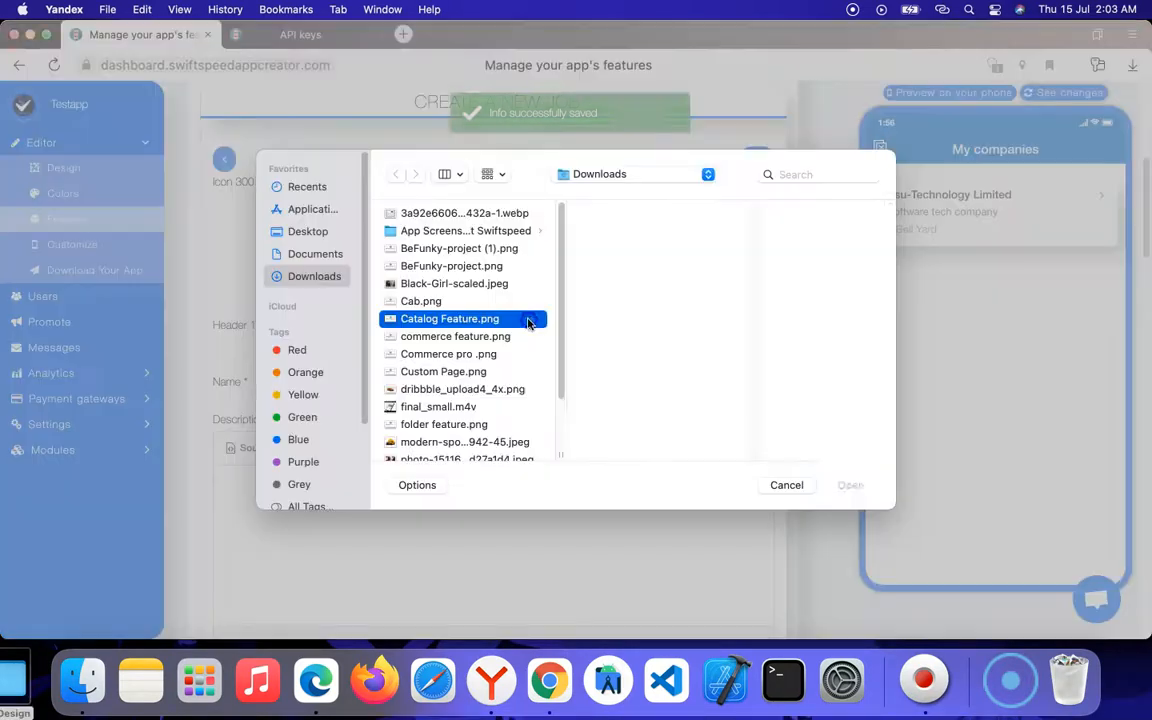
{"action": "scroll", "coordinate": [505, 420], "scroll_direction": "down", "scroll_amount": 3}
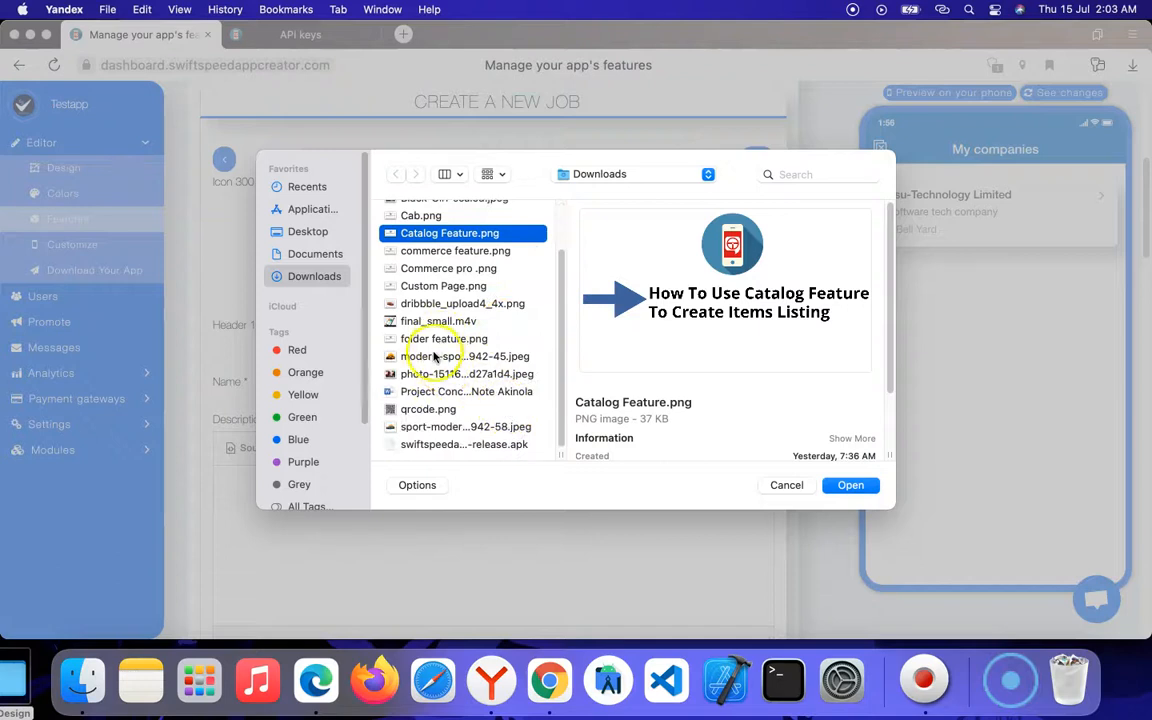
{"action": "left_click", "coordinate": [435, 357]}
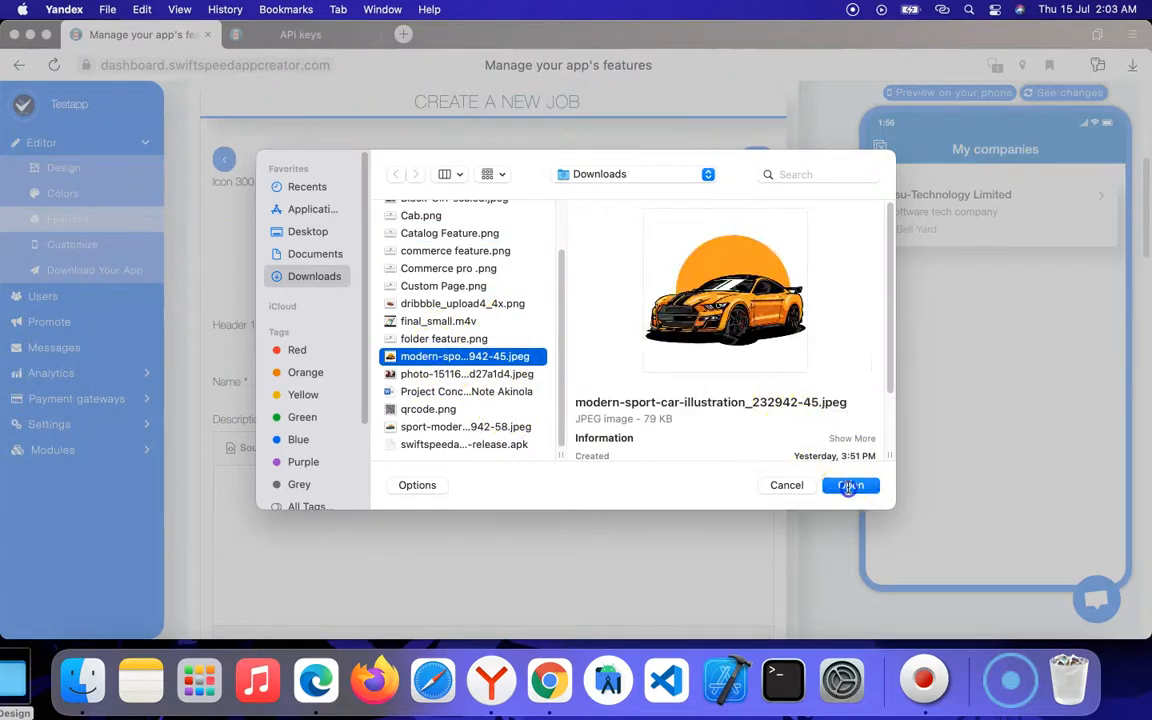
{"action": "left_click", "coordinate": [849, 486]}
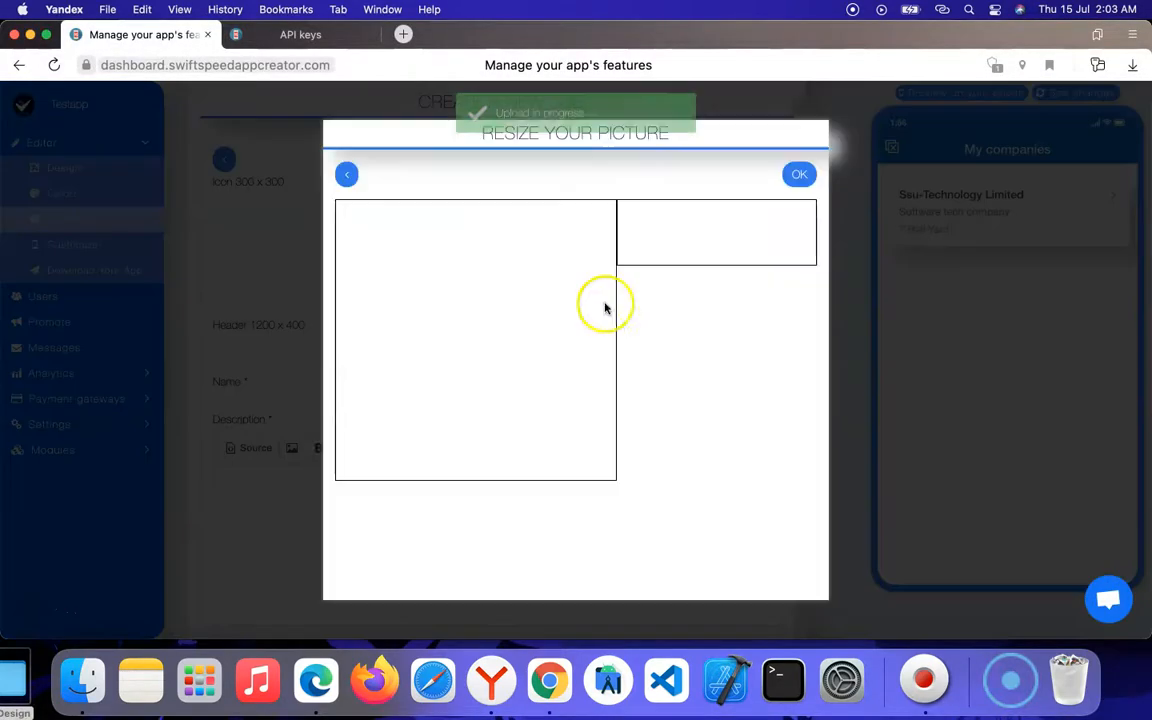
{"action": "left_click", "coordinate": [800, 172]}
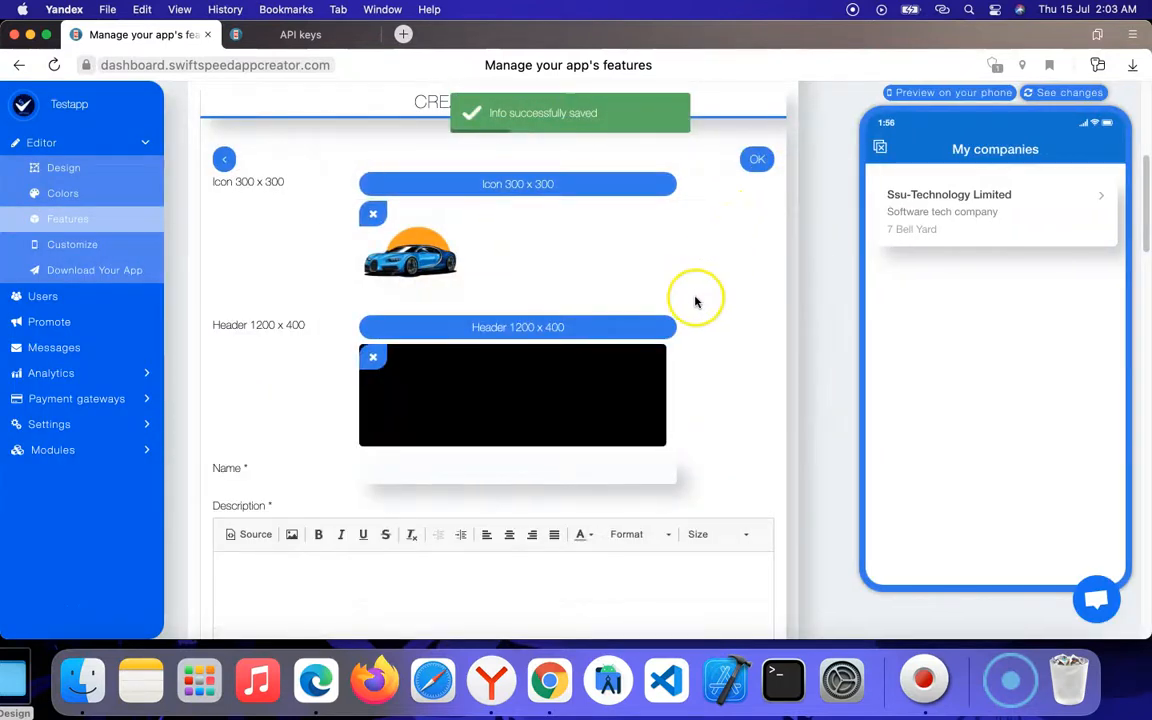
{"action": "left_click", "coordinate": [370, 370]}
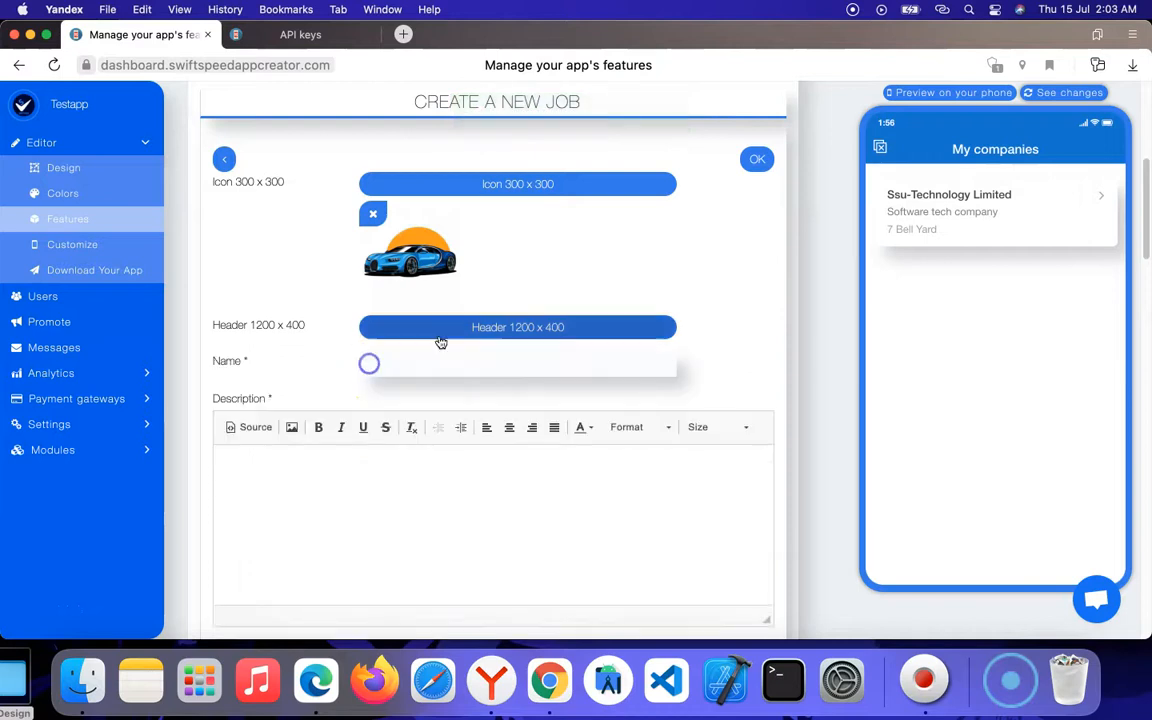
Upload modern-sport-car-illustration_232942-45.jpeg from Downloads as the job's header, moving the crop area down over the car.
{"action": "left_click", "coordinate": [555, 329]}
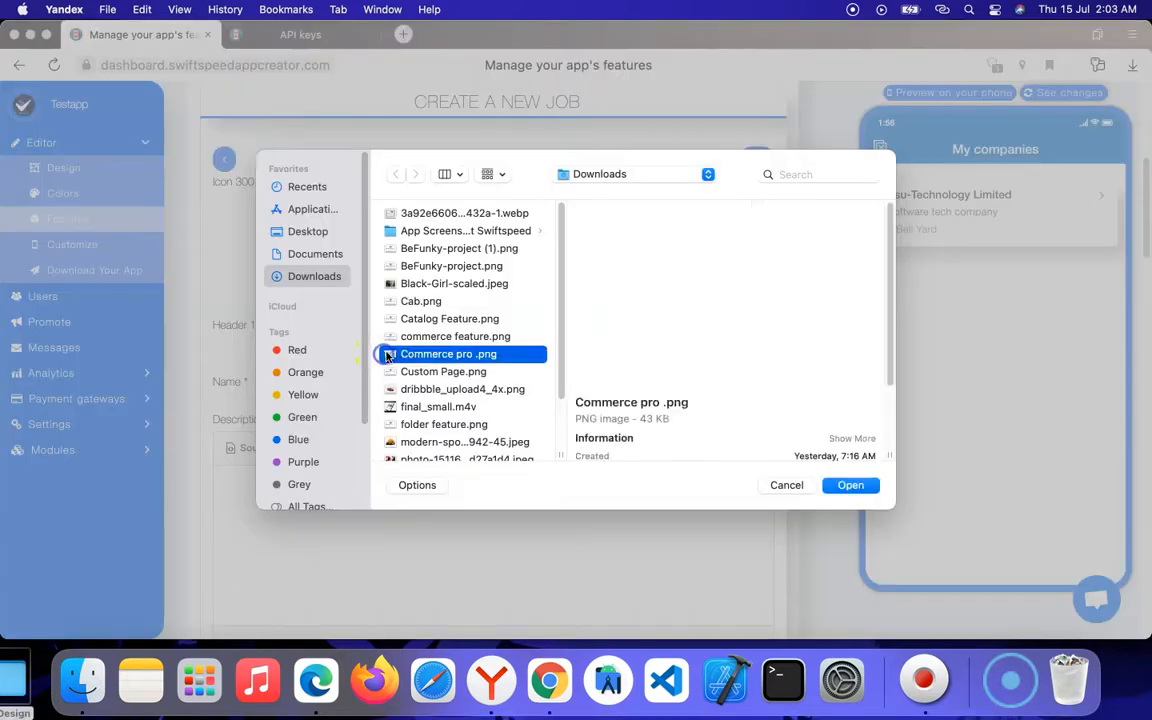
{"action": "left_click", "coordinate": [445, 424]}
{"action": "left_click", "coordinate": [450, 442]}
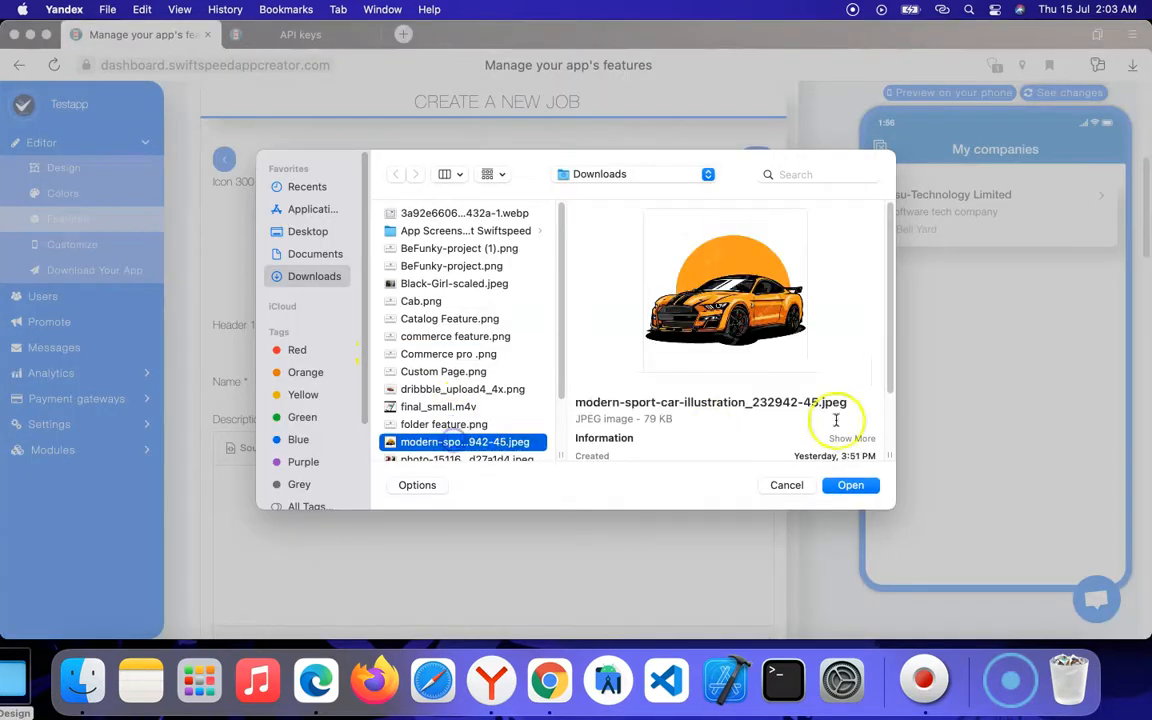
{"action": "left_click", "coordinate": [850, 485]}
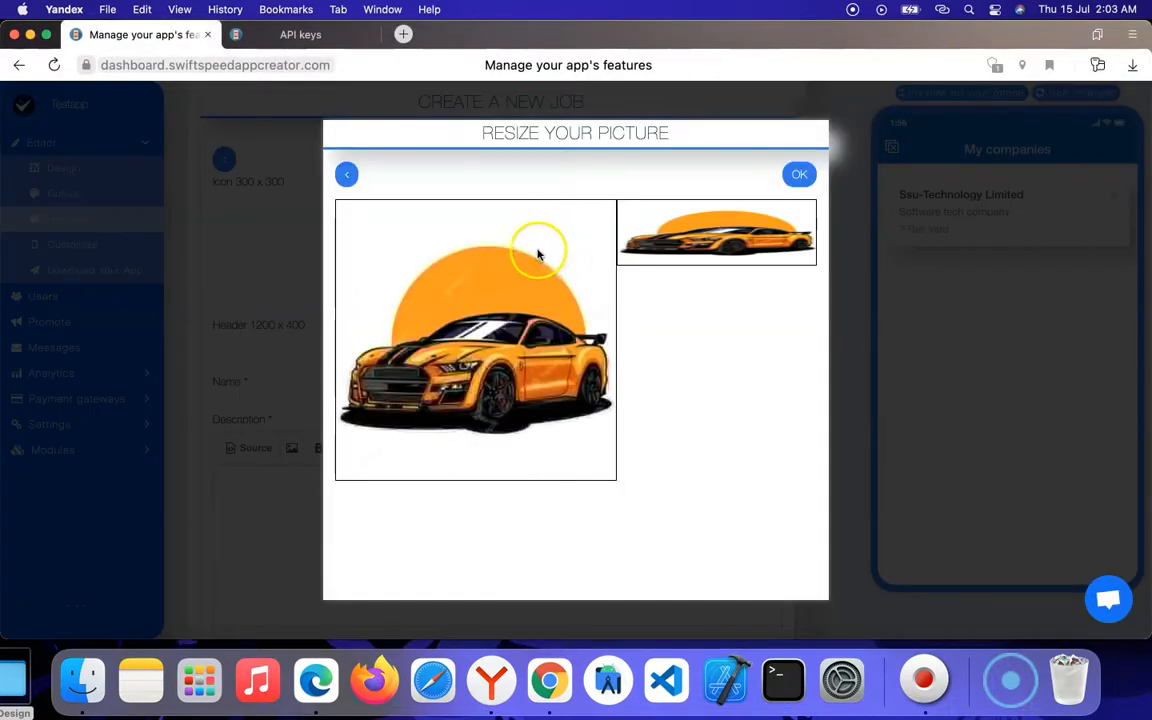
{"action": "left_click_drag", "start_coordinate": [515, 283], "coordinate": [515, 401]}
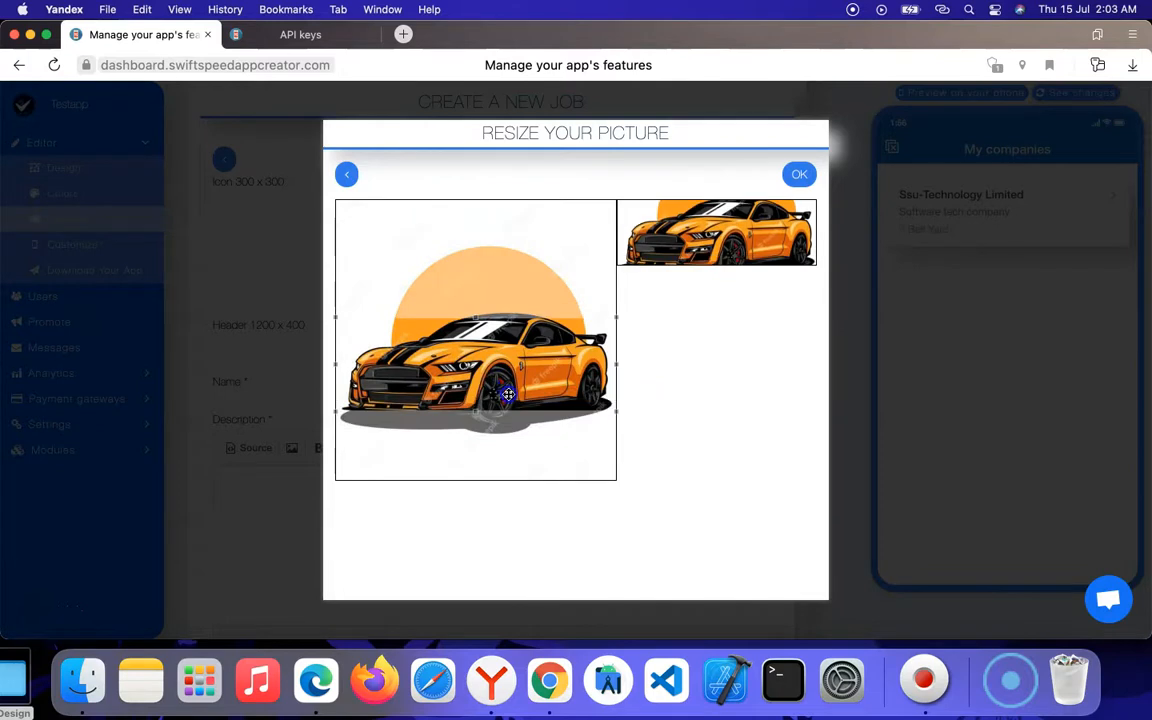
{"action": "left_click", "coordinate": [792, 173]}
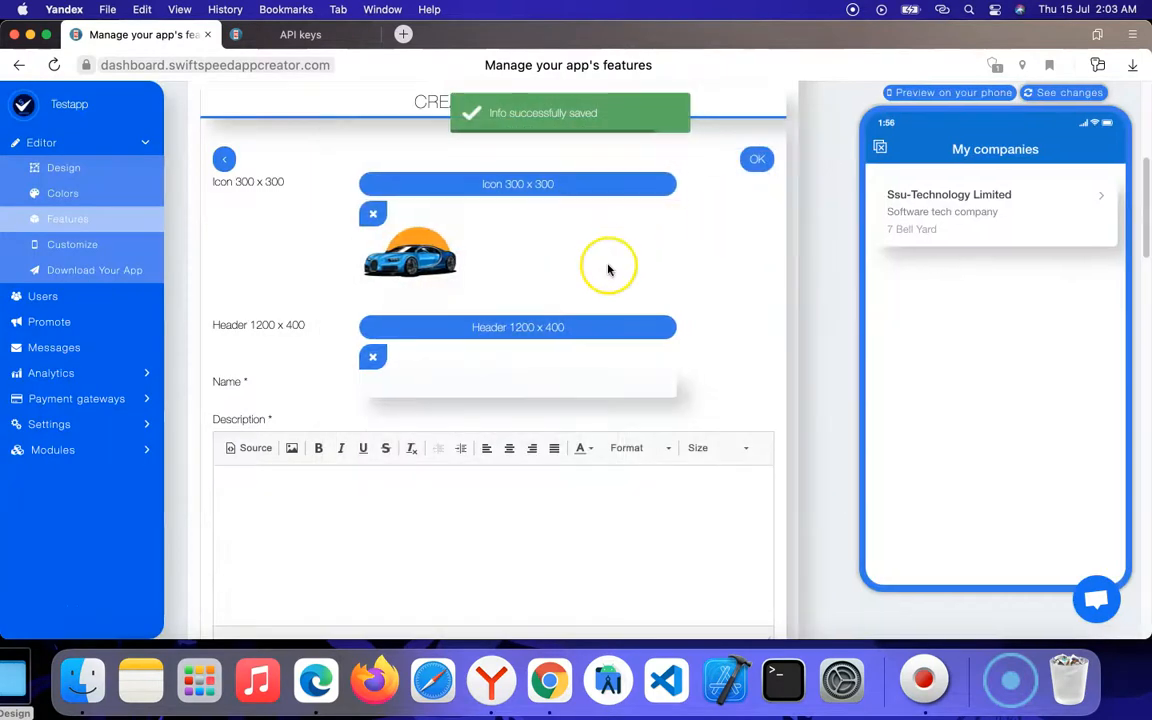
Name the new job "Driver Needed" and enter "Ferrari driver needed" as its description.
{"action": "scroll", "coordinate": [380, 463], "scroll_direction": "down", "scroll_amount": 1}
{"action": "left_click", "coordinate": [432, 446]}
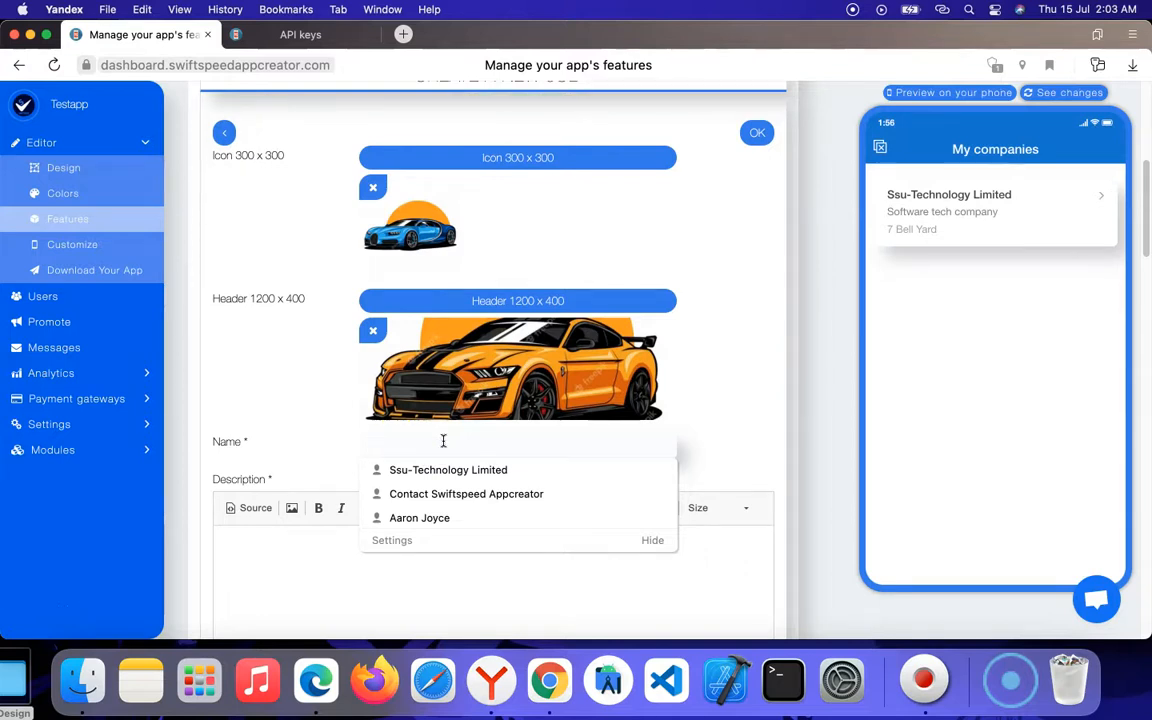
{"action": "type", "text": "FC"}
{"action": "key", "text": "BackSpace"}
{"action": "key", "text": "BackSpace"}
{"action": "type", "text": "cA"}
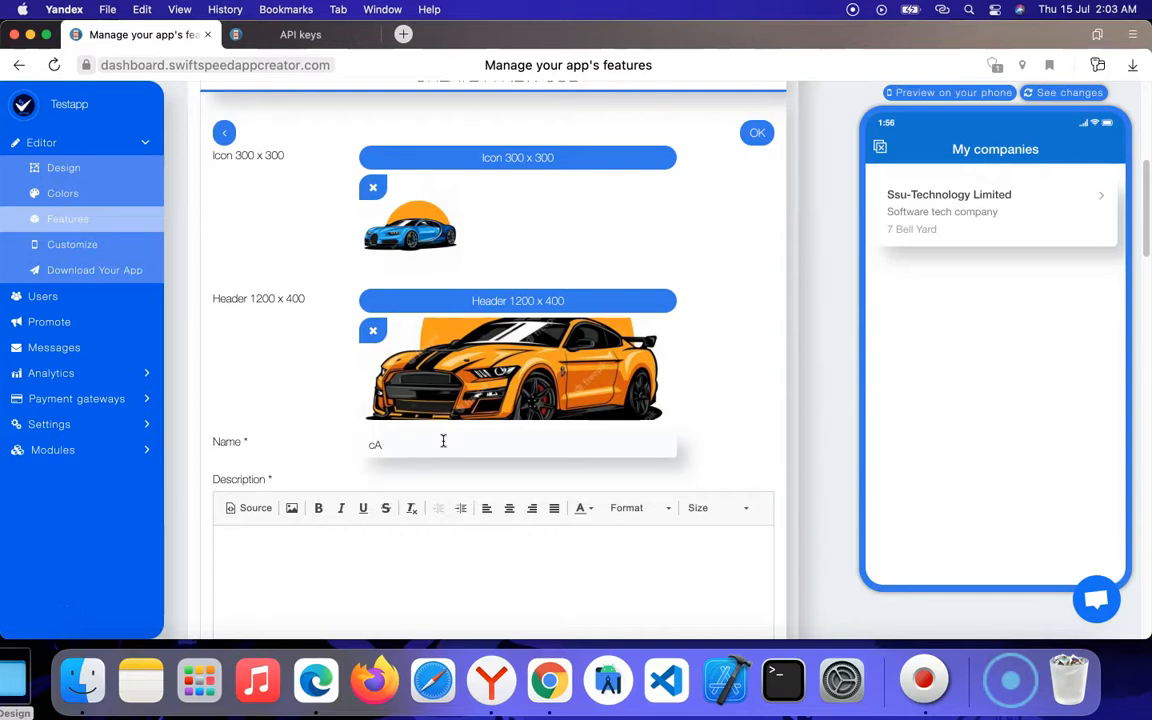
{"action": "type", "text": "Rc"}
{"action": "key", "text": "BackSpace"}
{"action": "left_click", "coordinate": [447, 589]}
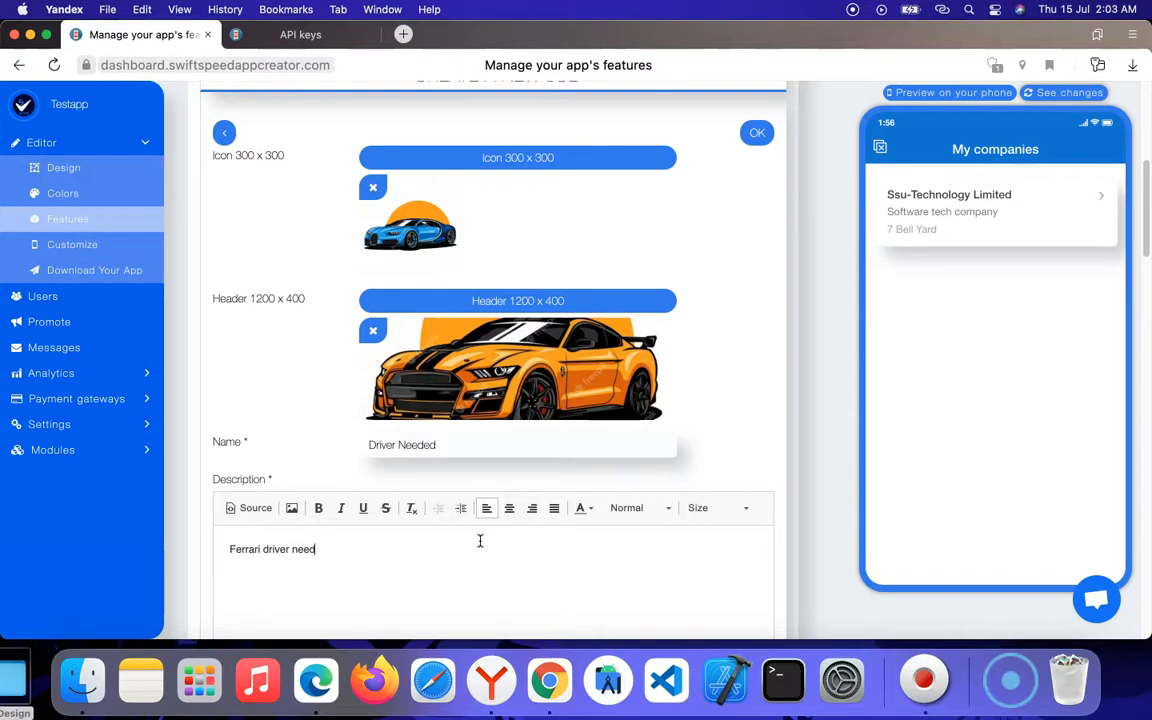
Fill in the job's contact e-mail and address with the company's details.
{"action": "scroll", "coordinate": [480, 468], "scroll_direction": "down", "scroll_amount": 5}
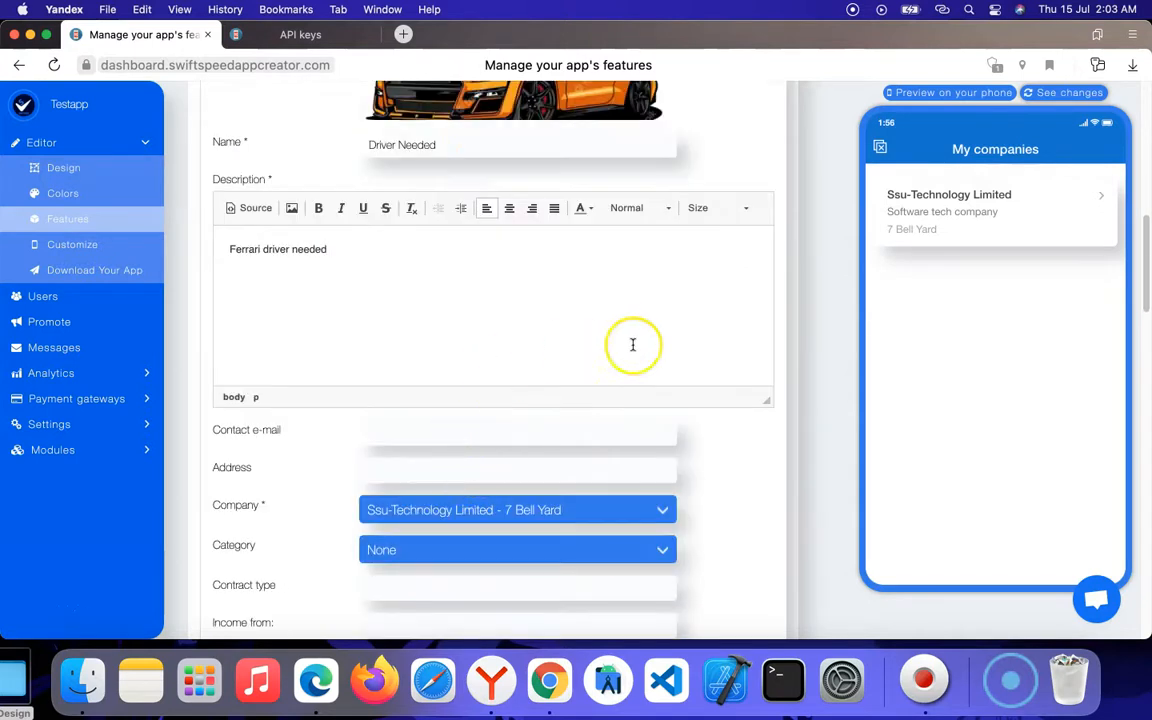
{"action": "scroll", "coordinate": [540, 370], "scroll_direction": "down", "scroll_amount": 1}
{"action": "left_click", "coordinate": [446, 417]}
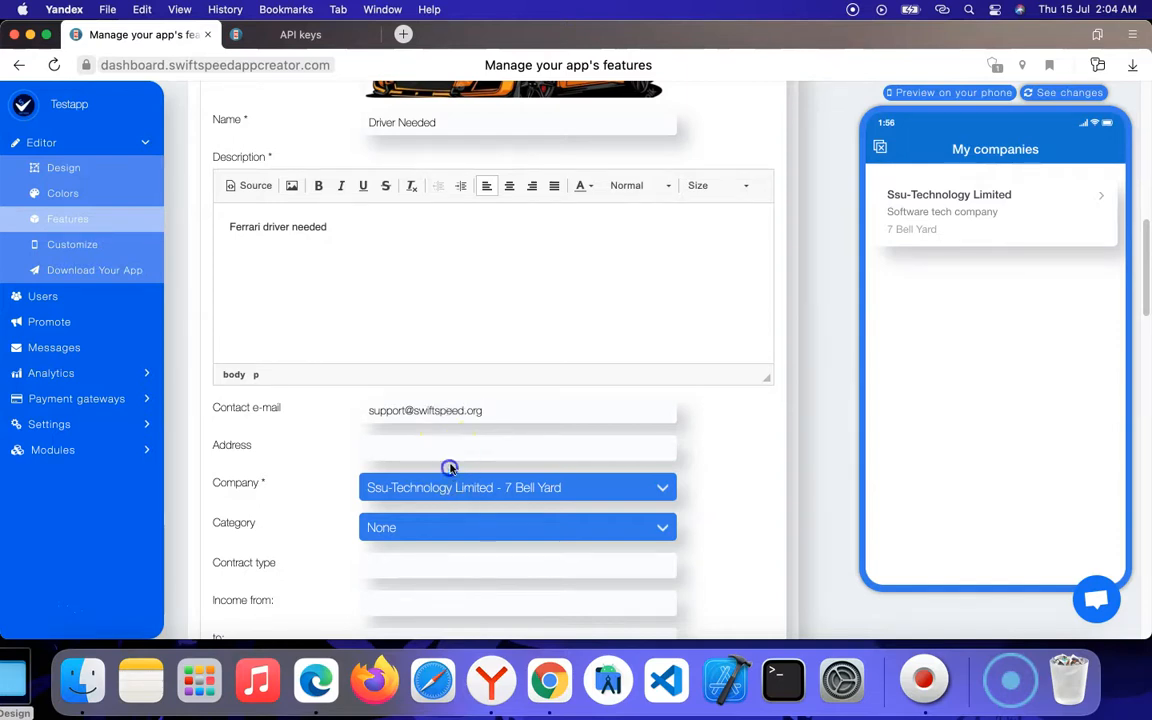
{"action": "left_click", "coordinate": [450, 451]}
{"action": "left_click", "coordinate": [432, 477]}
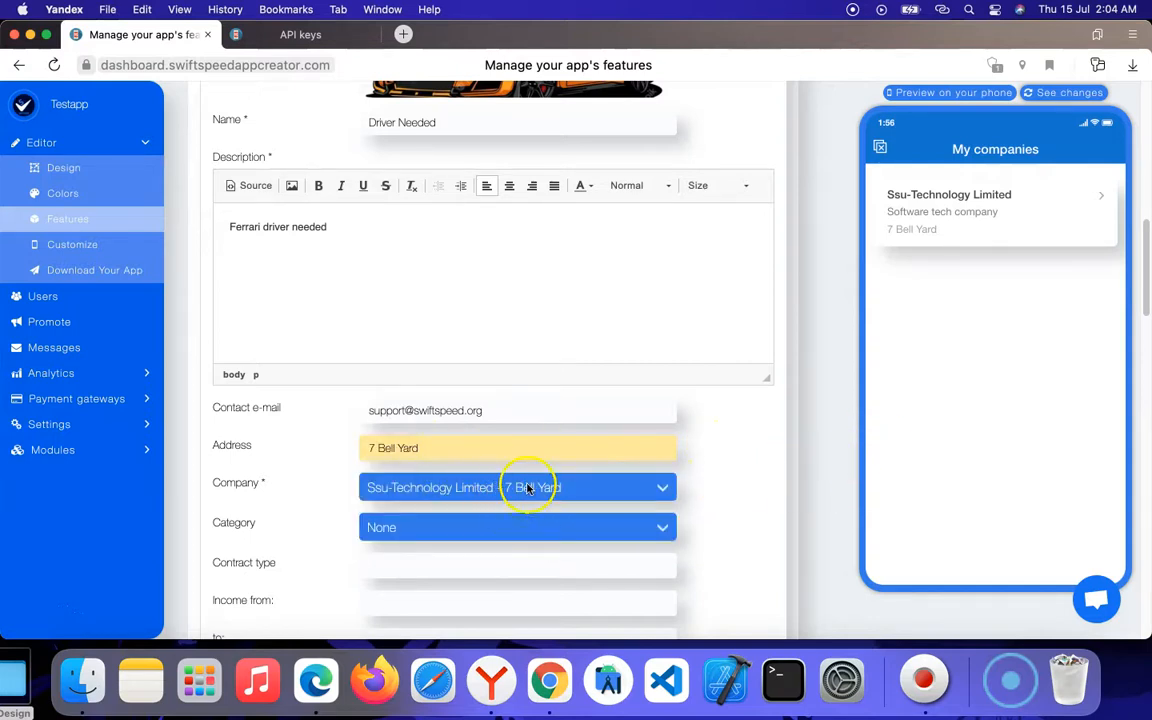
Select Ssu-Technology Limited as the company for the Driver Needed job.
{"action": "scroll", "coordinate": [738, 393], "scroll_direction": "down", "scroll_amount": 1}
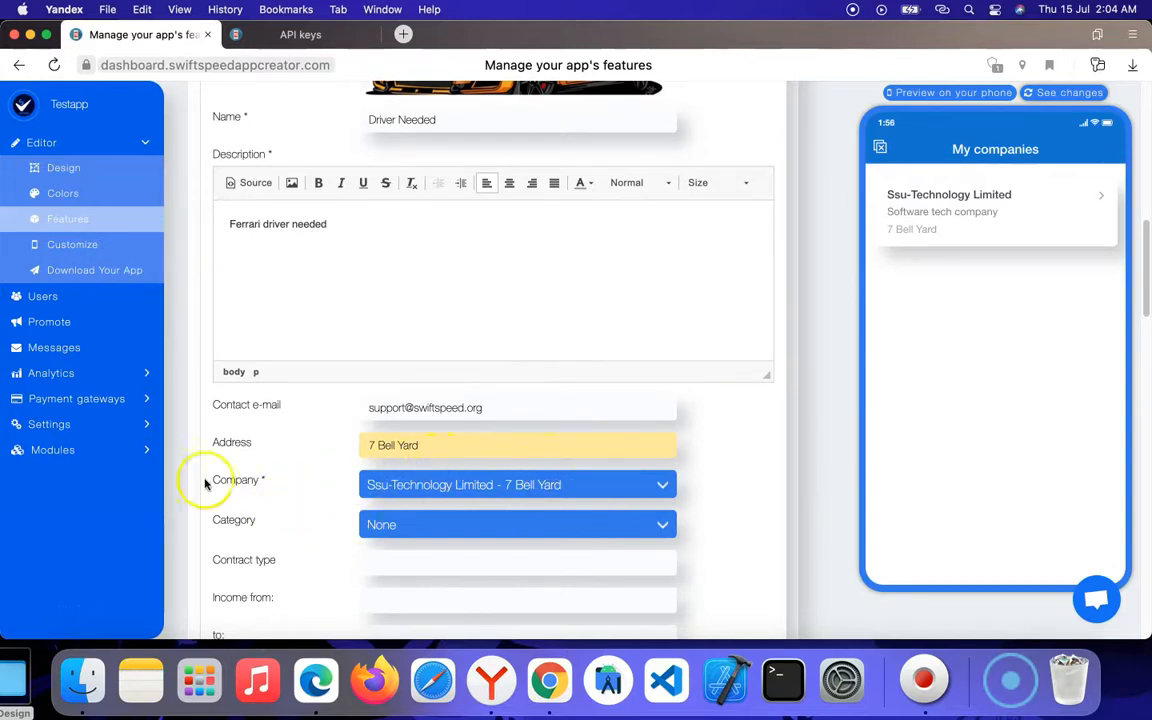
{"action": "left_click", "coordinate": [449, 486]}
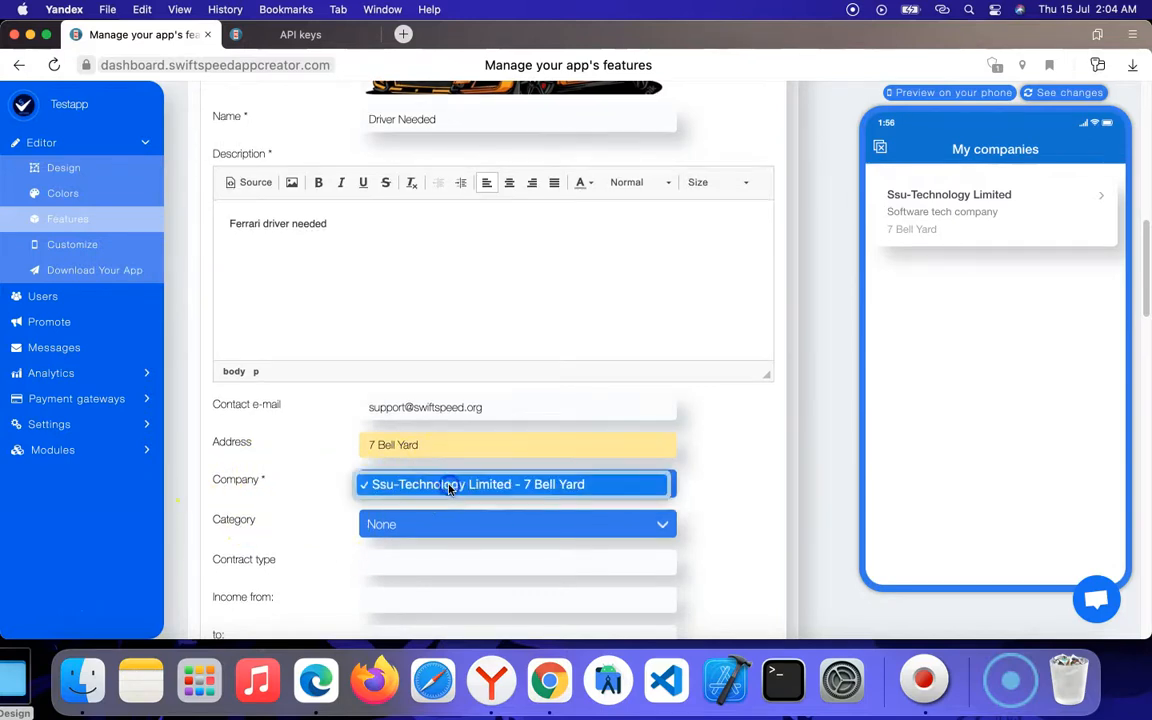
{"action": "left_click", "coordinate": [445, 485]}
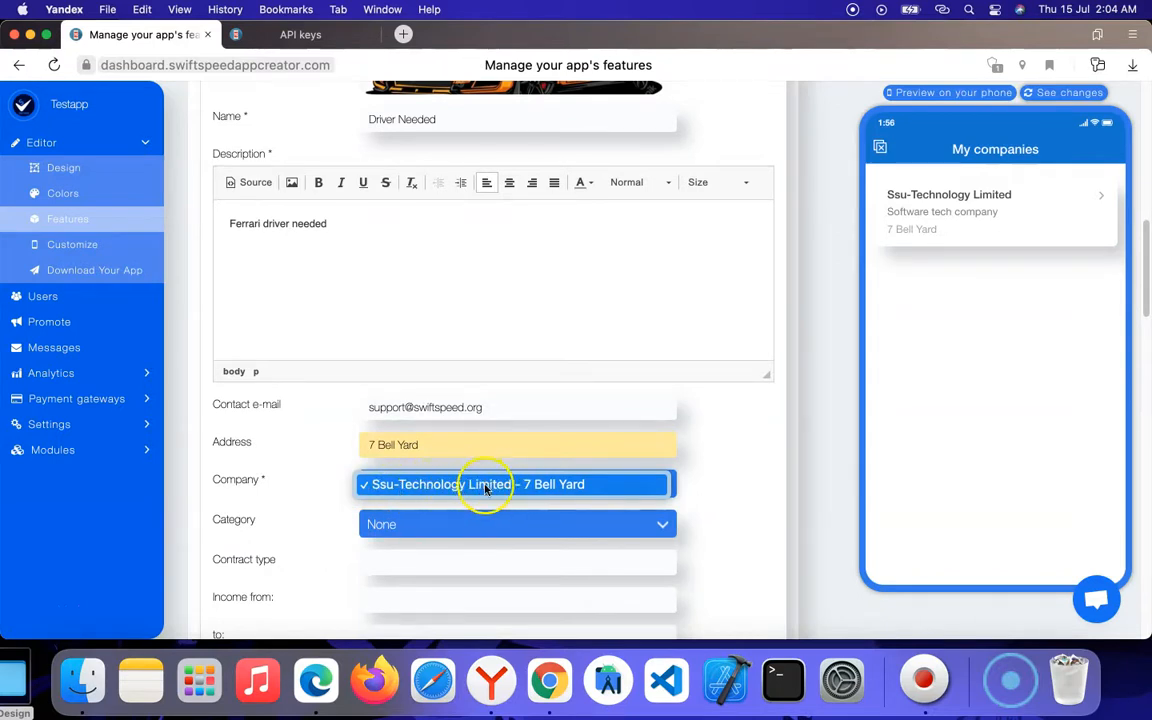
{"action": "left_click", "coordinate": [485, 487]}
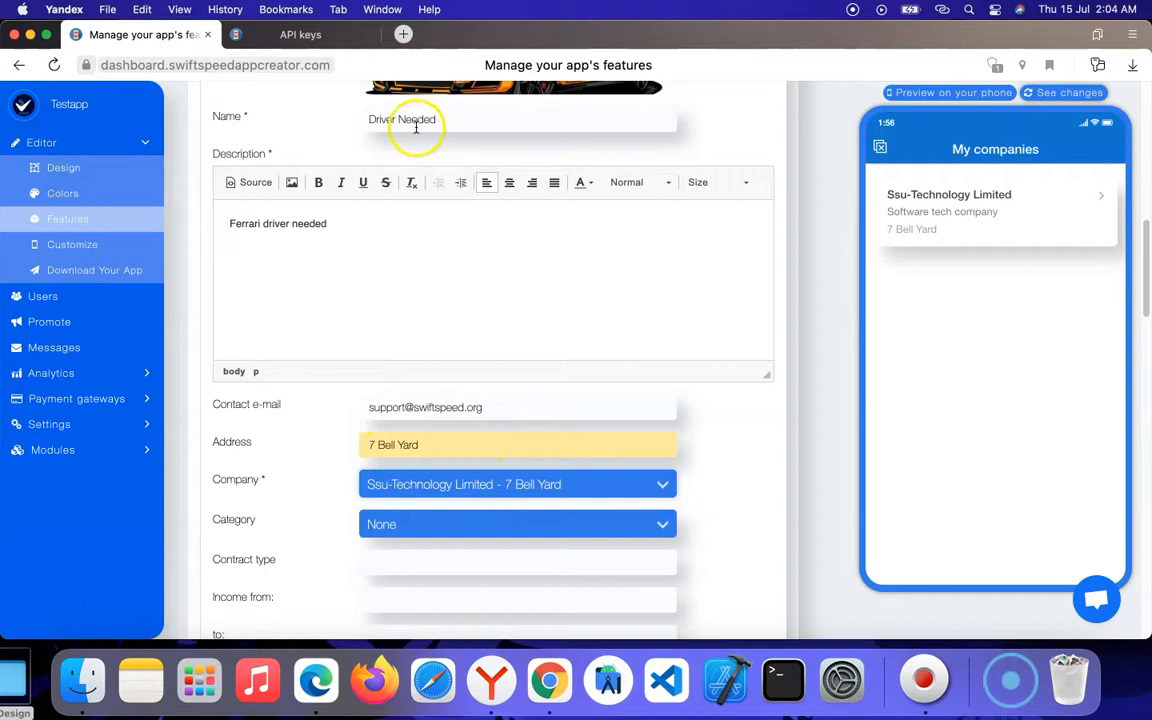
Review the companies set up for the Job page and return to the new job's form.
{"action": "scroll", "coordinate": [420, 240], "scroll_direction": "up", "scroll_amount": 10}
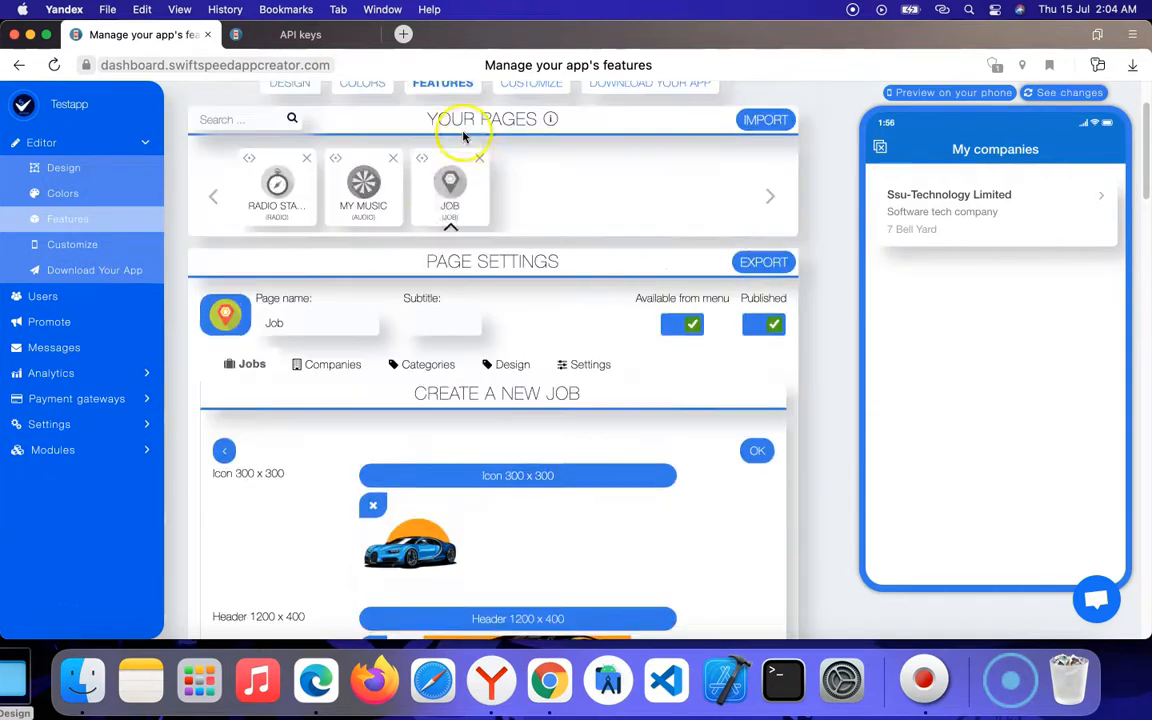
{"action": "left_click", "coordinate": [325, 367]}
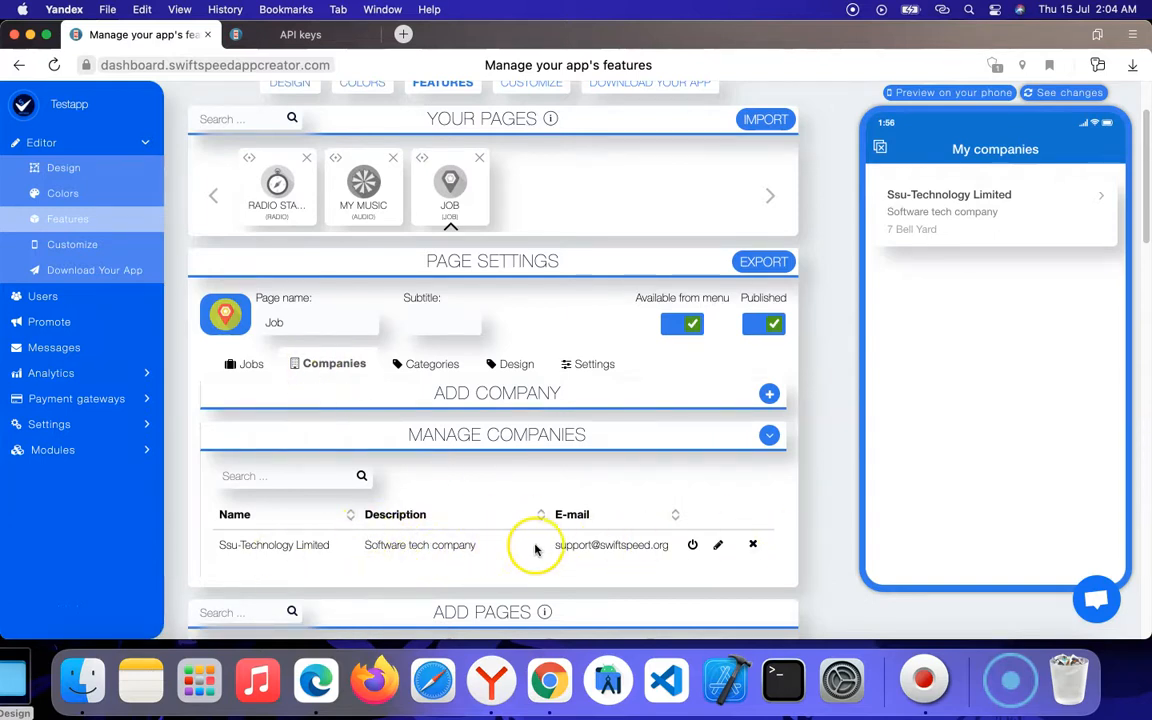
{"action": "left_click", "coordinate": [249, 364]}
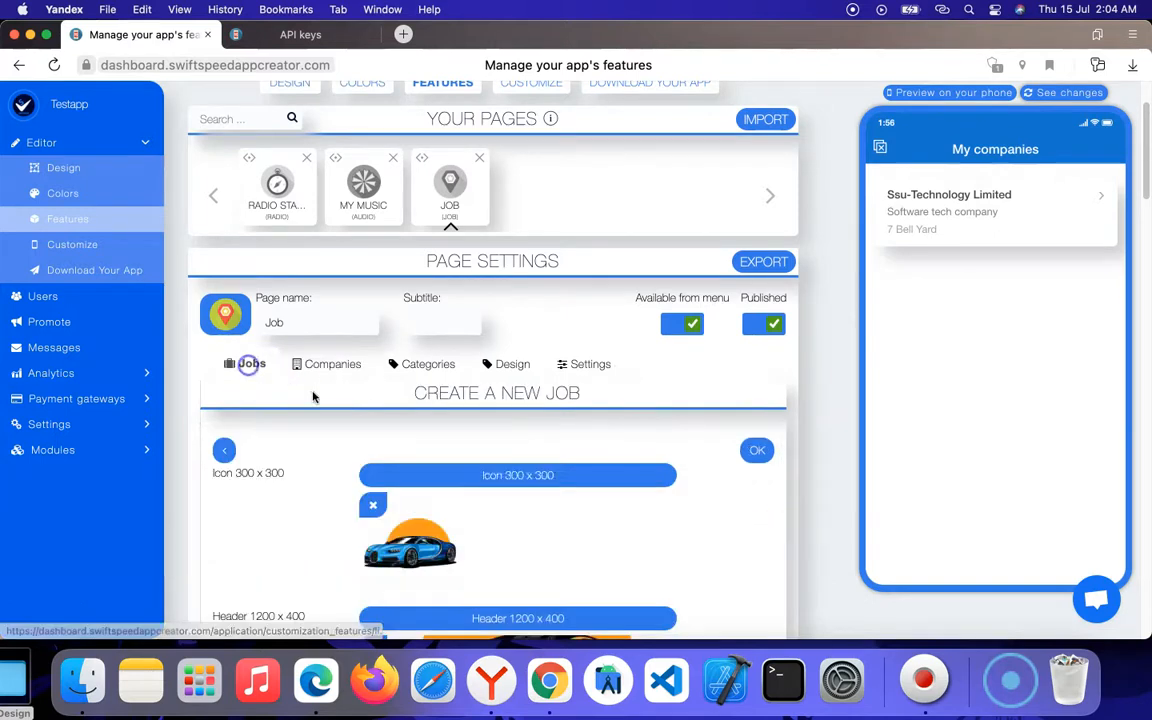
Assign the Driver Needed job to the Water Job category.
{"action": "scroll", "coordinate": [504, 450], "scroll_direction": "down", "scroll_amount": 10}
{"action": "left_click", "coordinate": [465, 383]}
{"action": "left_click", "coordinate": [455, 428]}
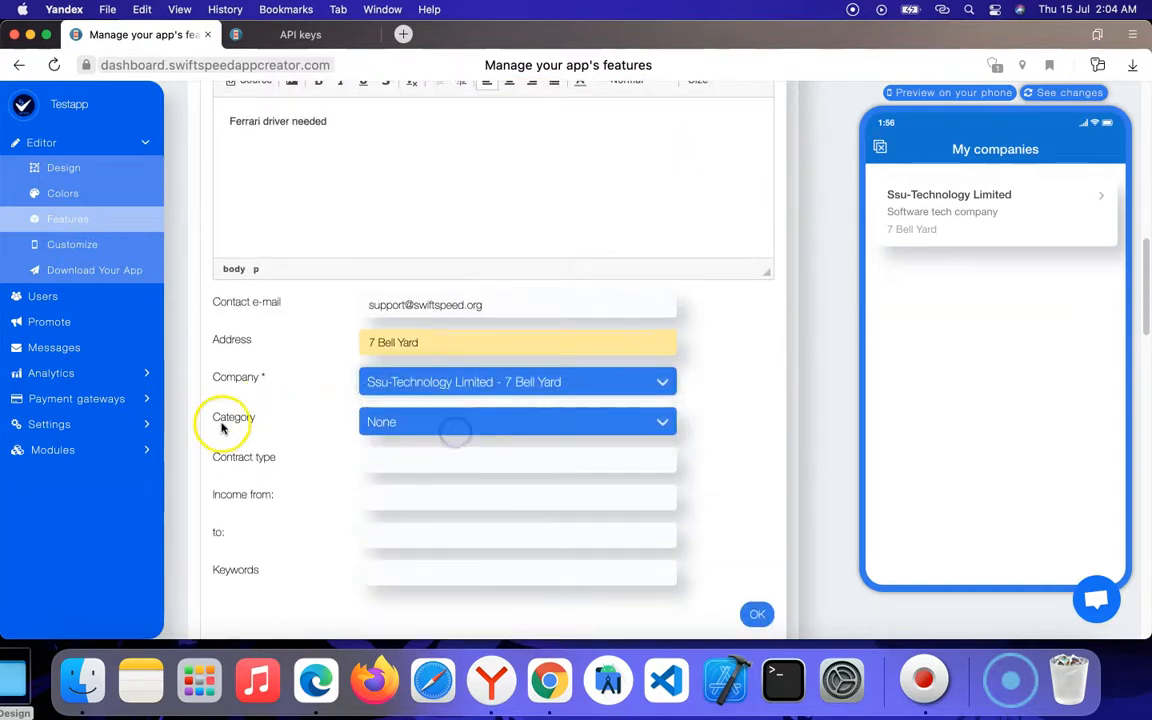
{"action": "left_click", "coordinate": [447, 424]}
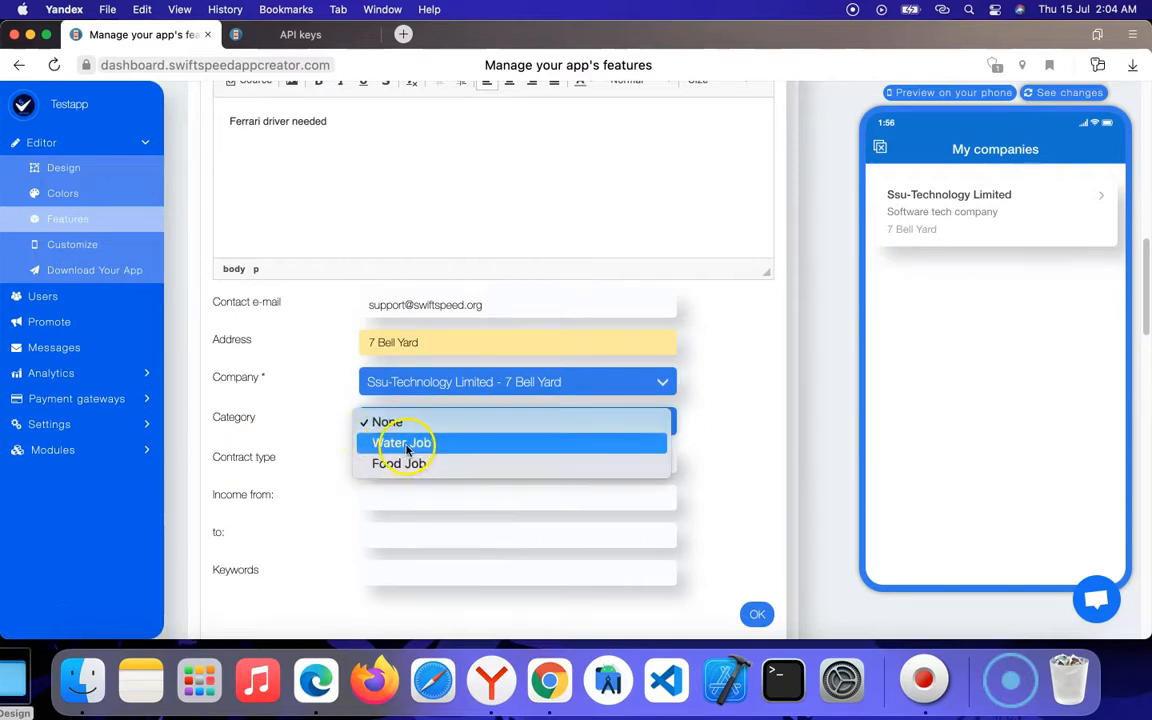
{"action": "left_click", "coordinate": [415, 446]}
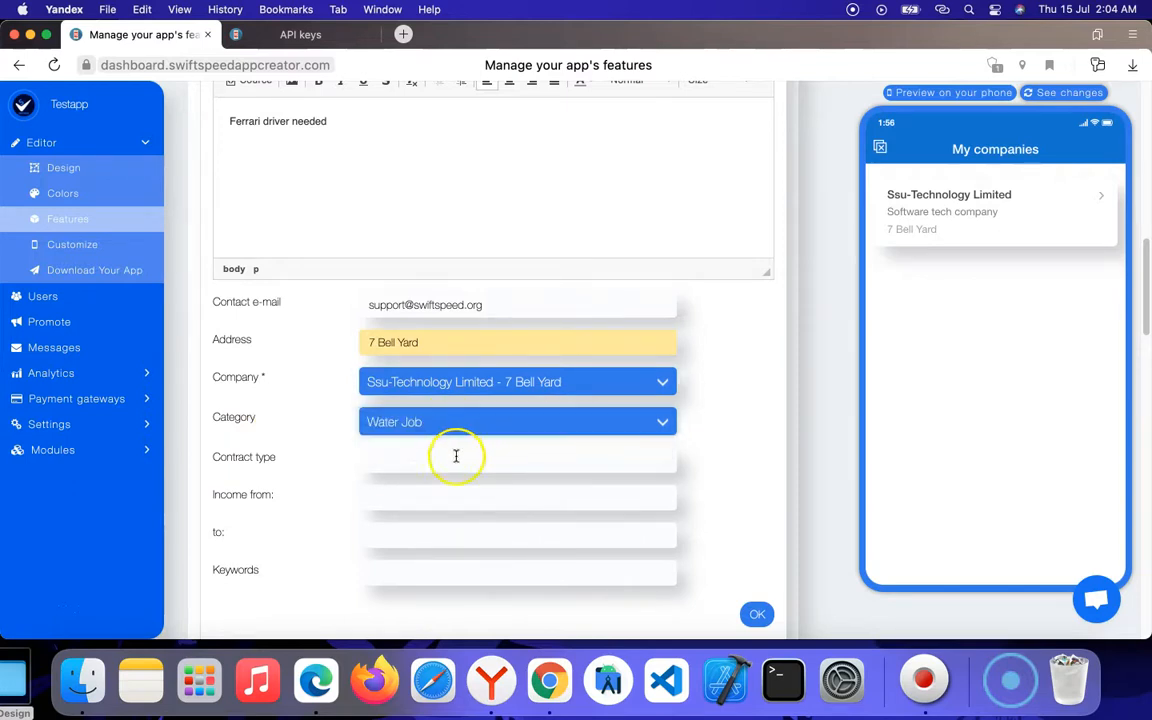
Enter "Call" as the job's contract type and save the job.
{"action": "scroll", "coordinate": [420, 440], "scroll_direction": "down", "scroll_amount": 1}
{"action": "left_click", "coordinate": [409, 443]}
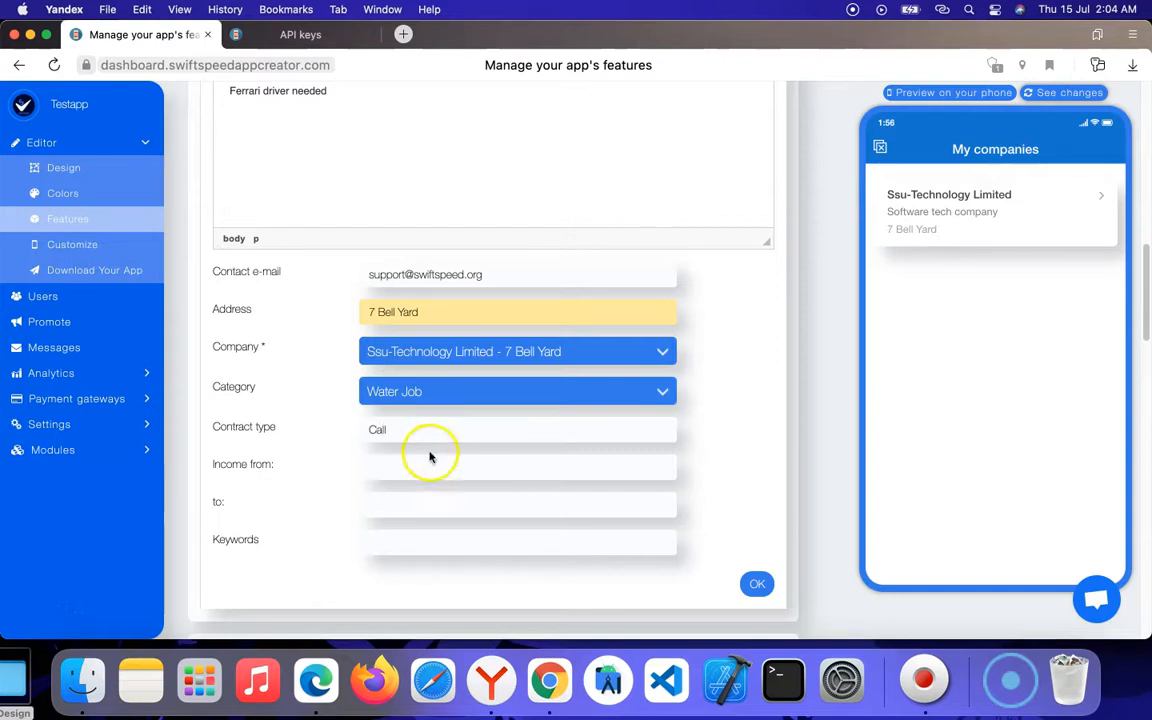
{"action": "left_click", "coordinate": [756, 586]}
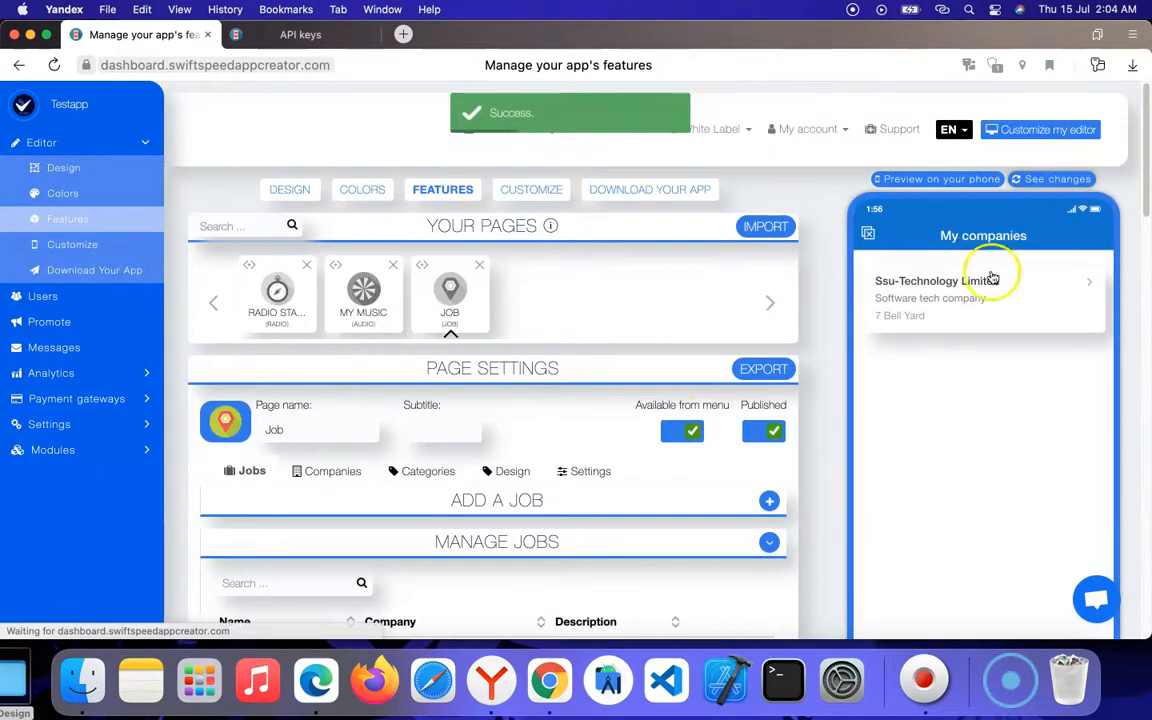
Refresh the app preview and open the Job page in it to check the job listing.
{"action": "left_click", "coordinate": [1056, 180]}
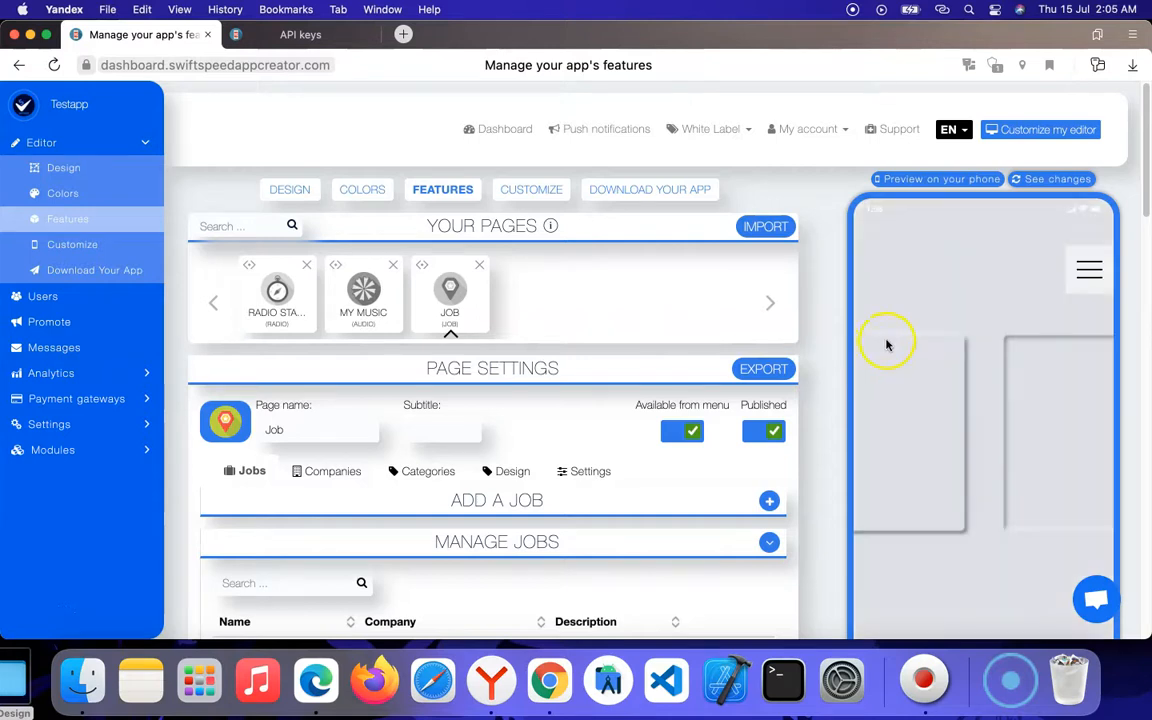
{"action": "left_click", "coordinate": [1078, 276]}
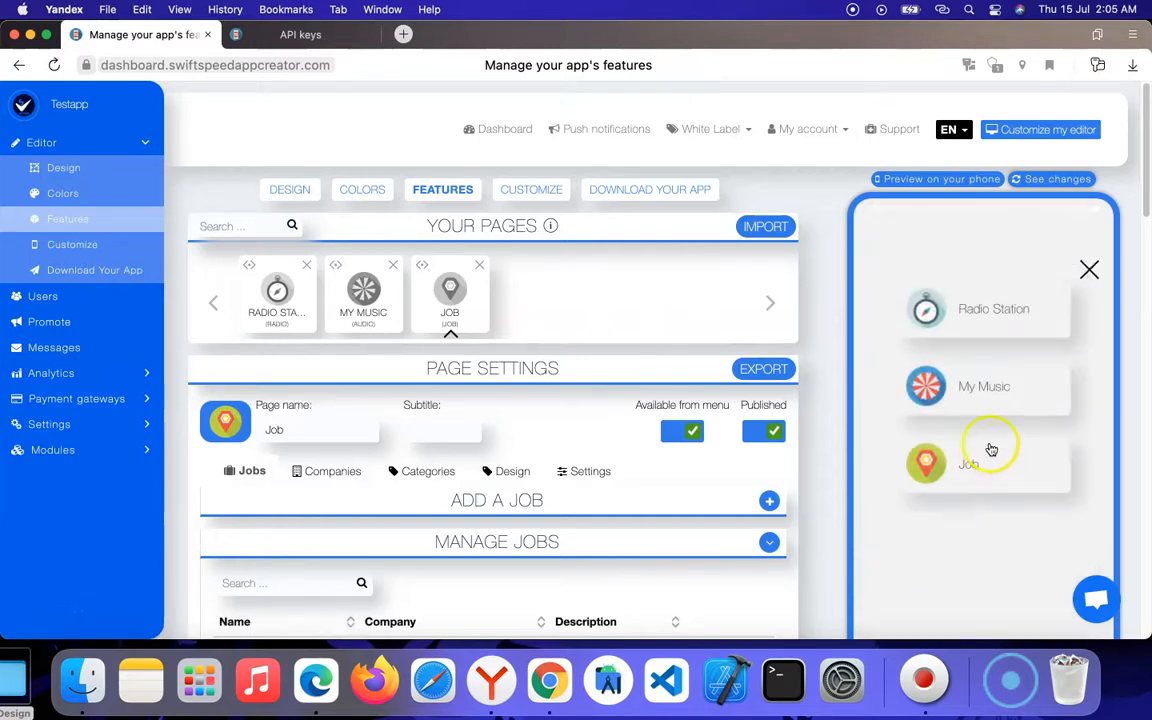
{"action": "left_click", "coordinate": [987, 456]}
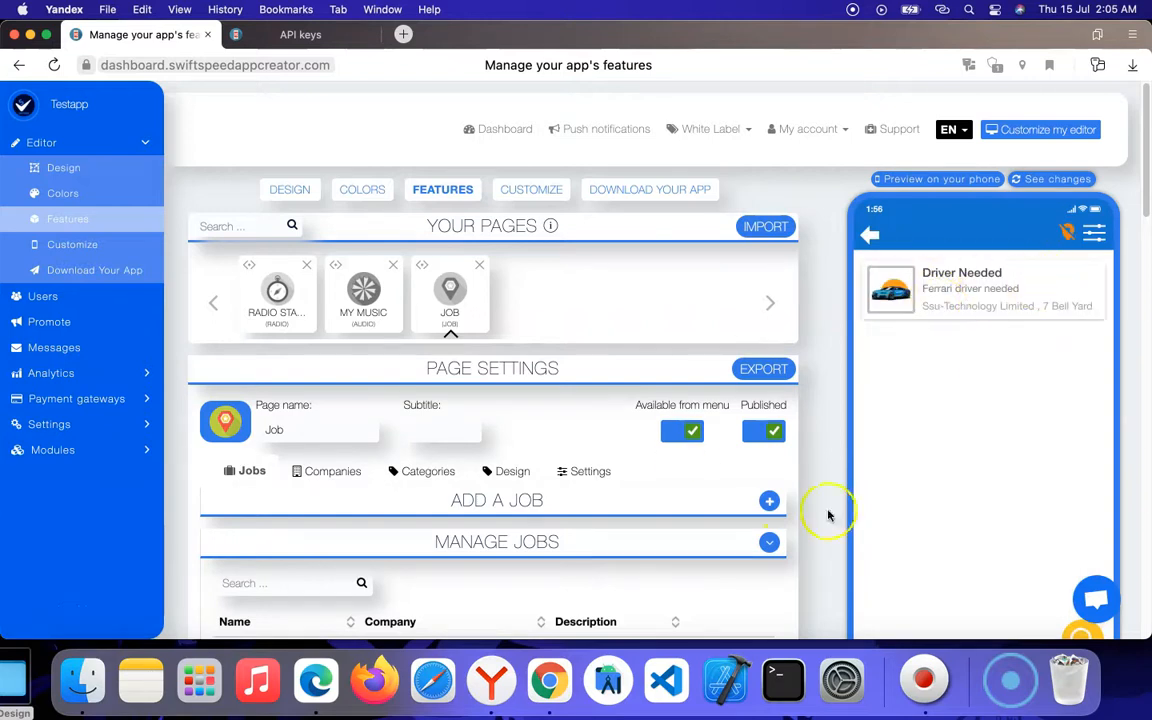
Start another job named "Water Fetcher" with the description "Water Fetcher Needed".
{"action": "scroll", "coordinate": [373, 424], "scroll_direction": "down", "scroll_amount": 7}
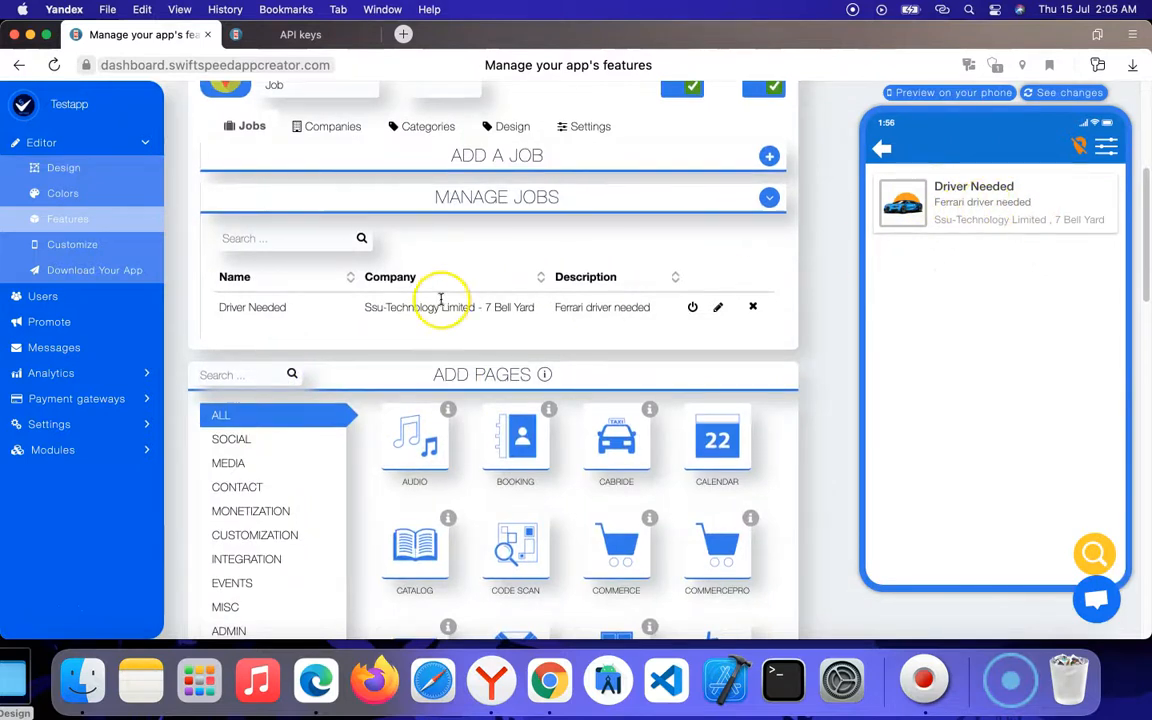
{"action": "scroll", "coordinate": [452, 301], "scroll_direction": "up", "scroll_amount": 4}
{"action": "scroll", "coordinate": [666, 255], "scroll_direction": "down", "scroll_amount": 3}
{"action": "scroll", "coordinate": [661, 257], "scroll_direction": "up", "scroll_amount": 1}
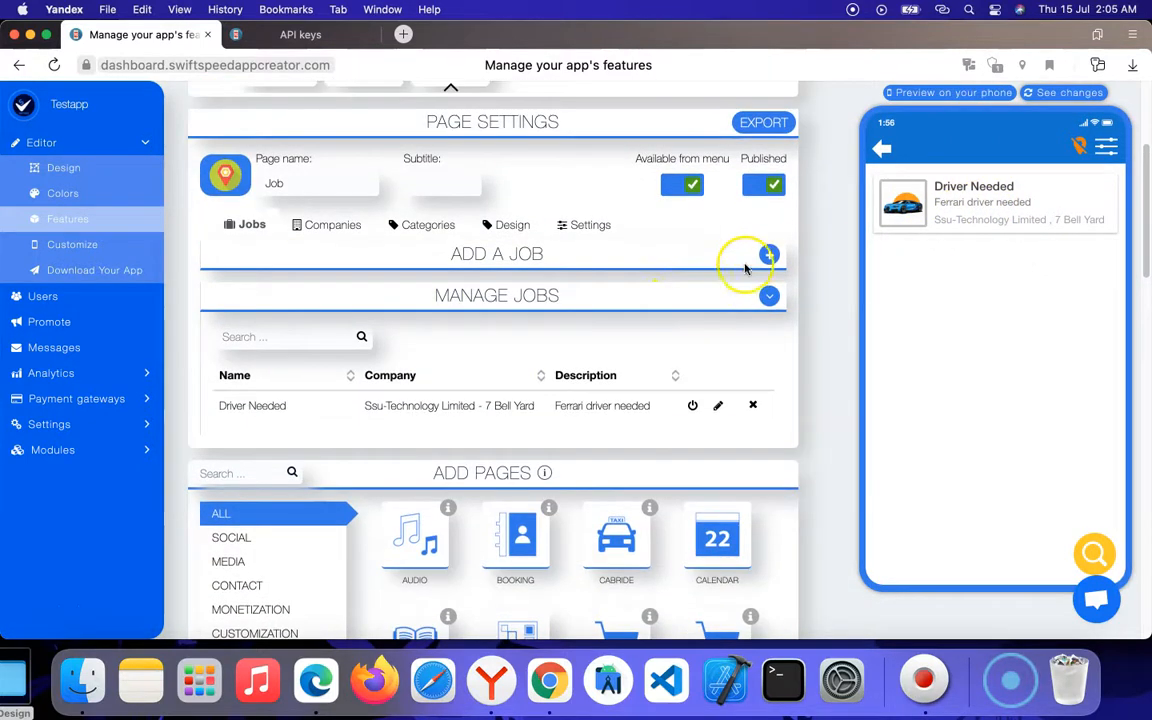
{"action": "left_click", "coordinate": [766, 254]}
{"action": "left_click", "coordinate": [444, 452]}
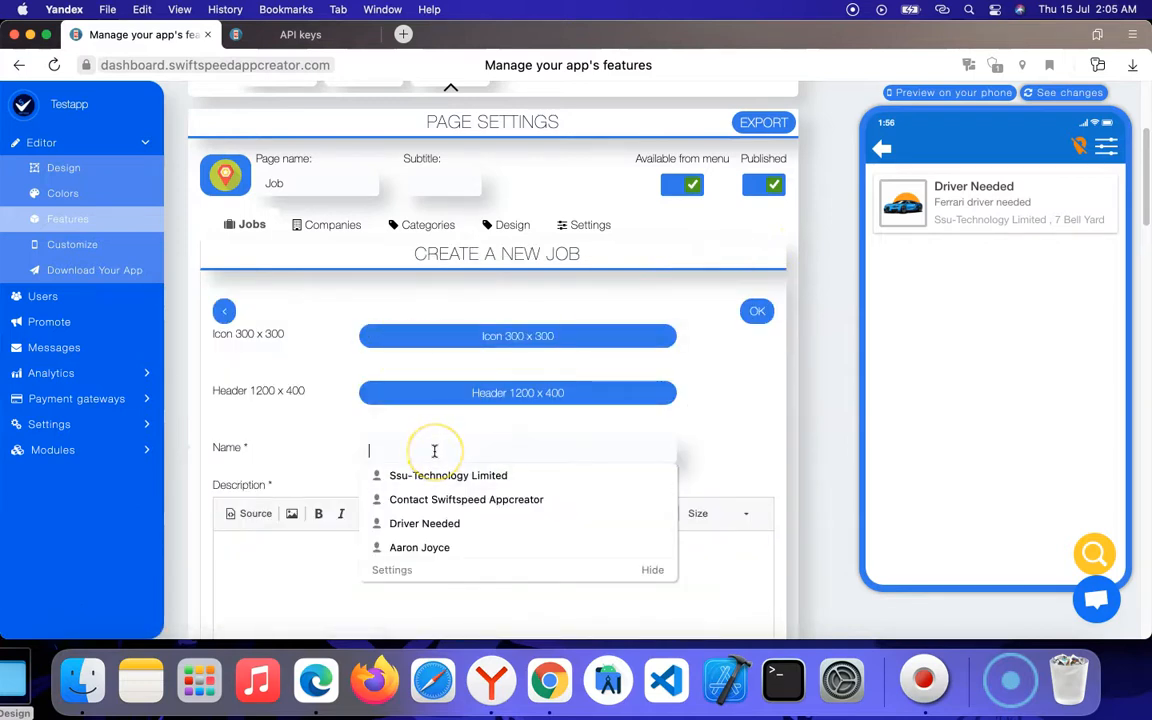
{"action": "type", "text": "W"}
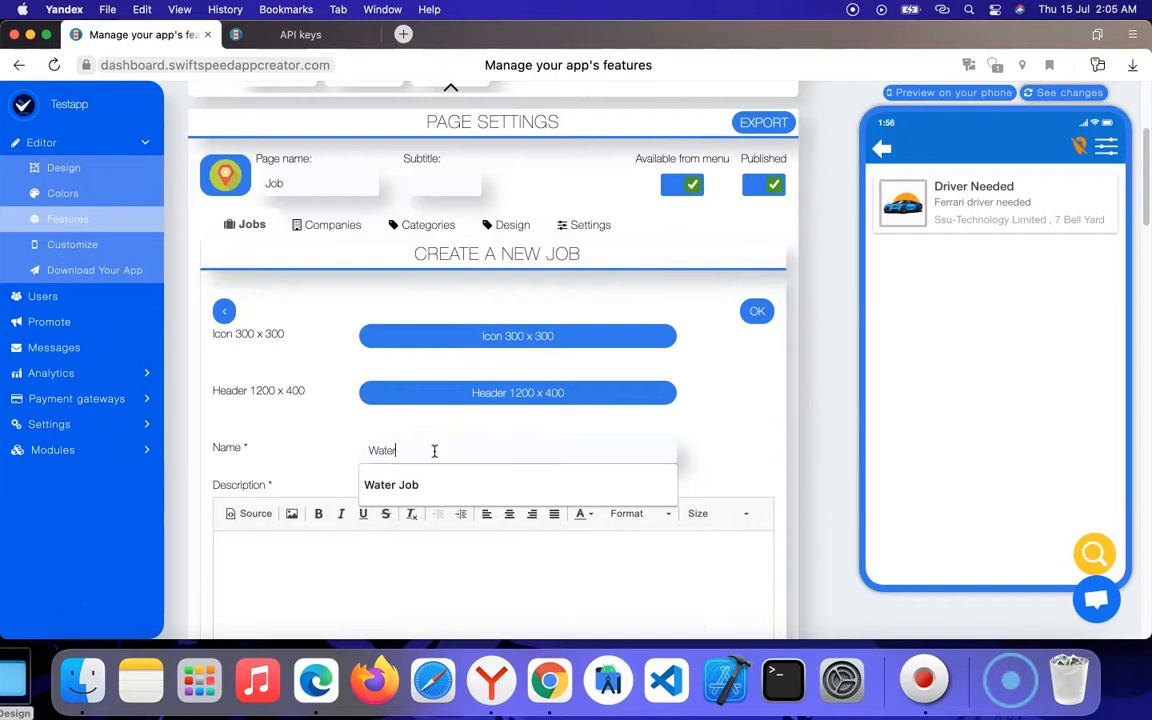
{"action": "type", "text": "ater Fetcher"}
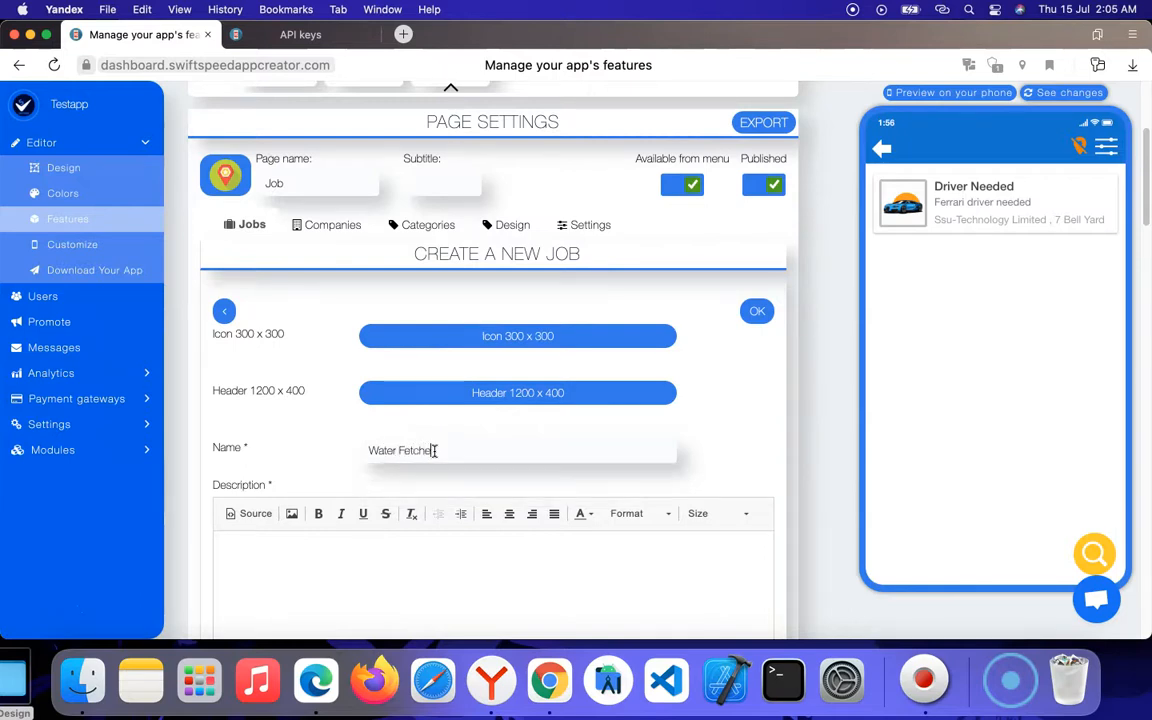
{"action": "left_click", "coordinate": [453, 552]}
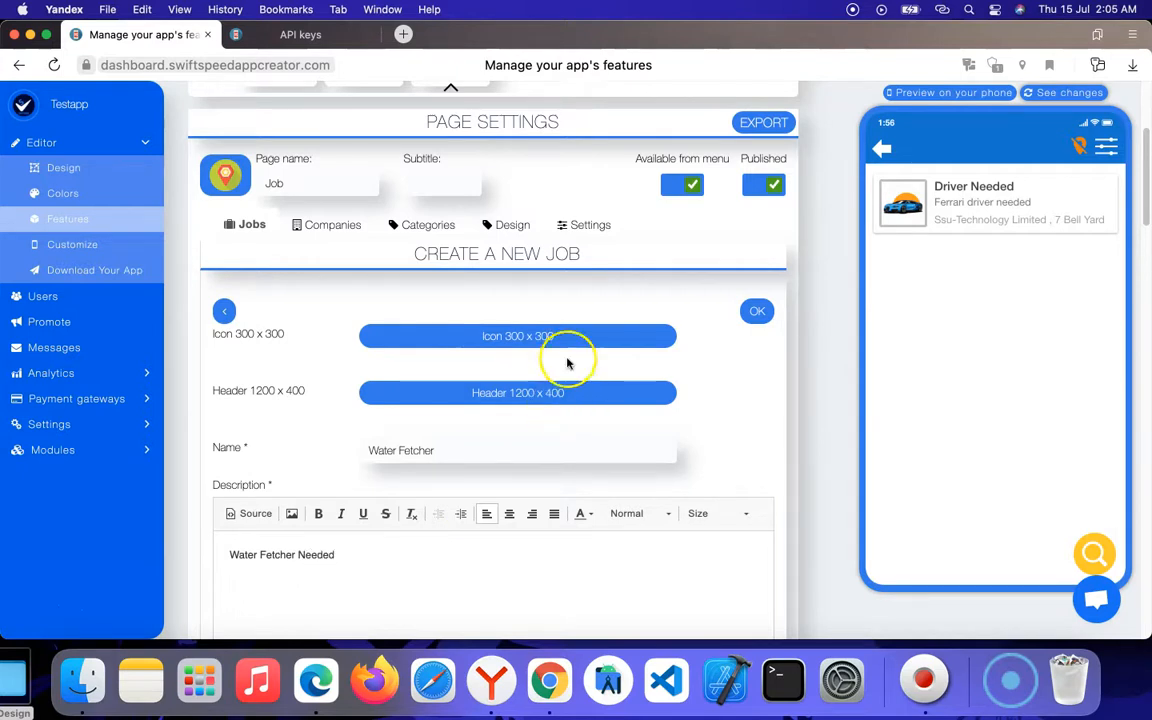
Upload modern-sport-car-illustration_232942-45.jpeg from Downloads as the Water Fetcher job's icon with the default crop.
{"action": "left_click", "coordinate": [535, 341]}
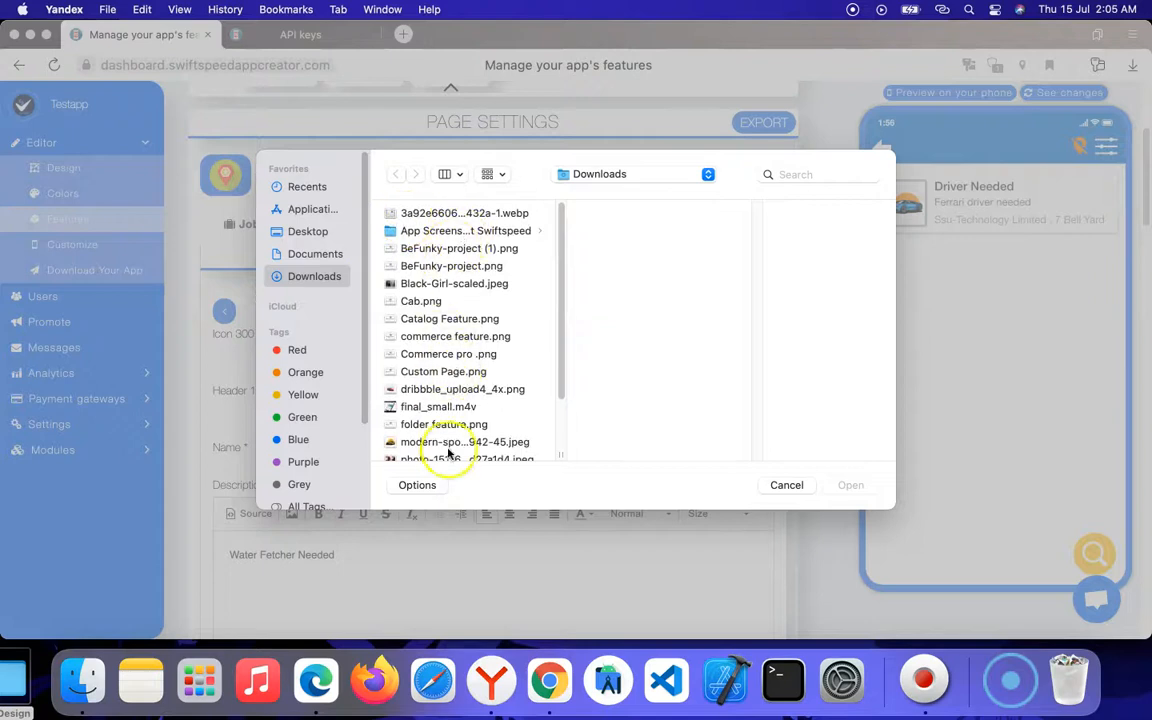
{"action": "left_click", "coordinate": [428, 442]}
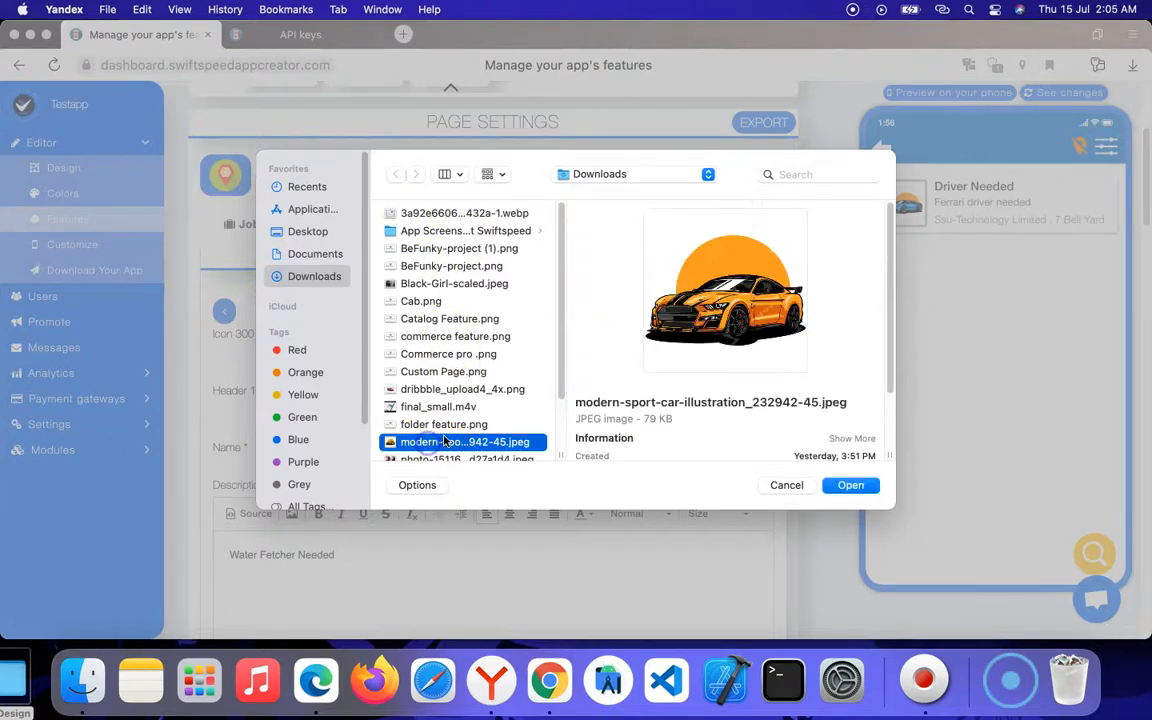
{"action": "left_click", "coordinate": [849, 486]}
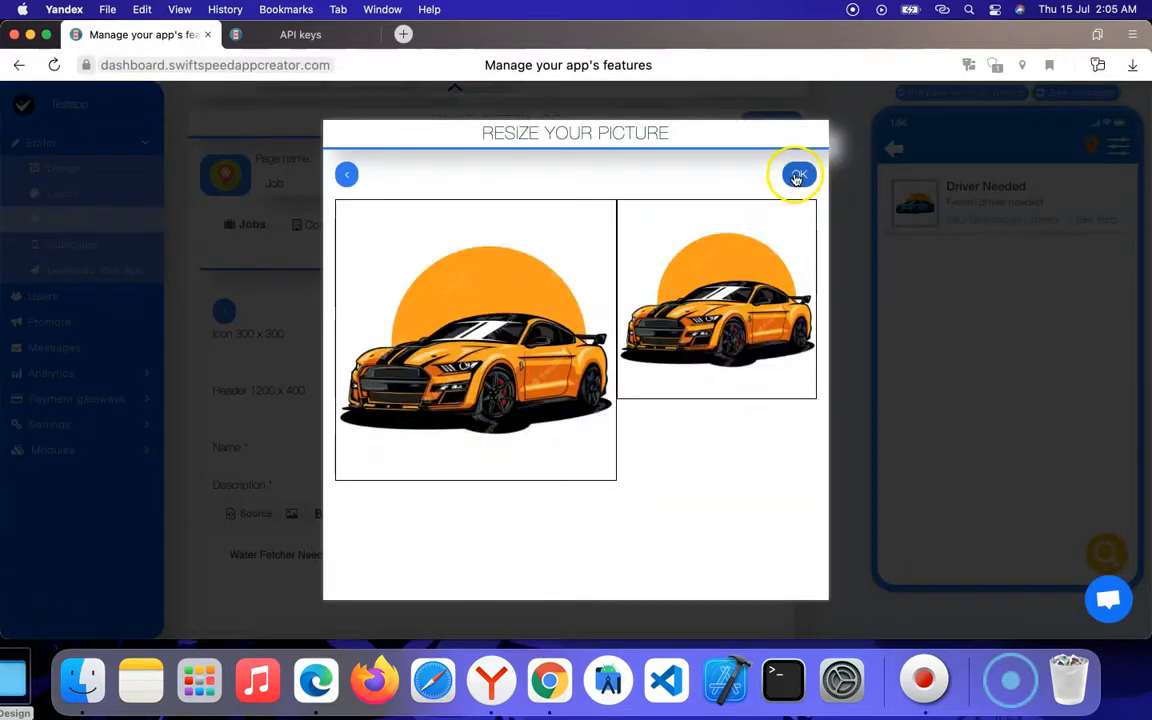
{"action": "left_click", "coordinate": [797, 177]}
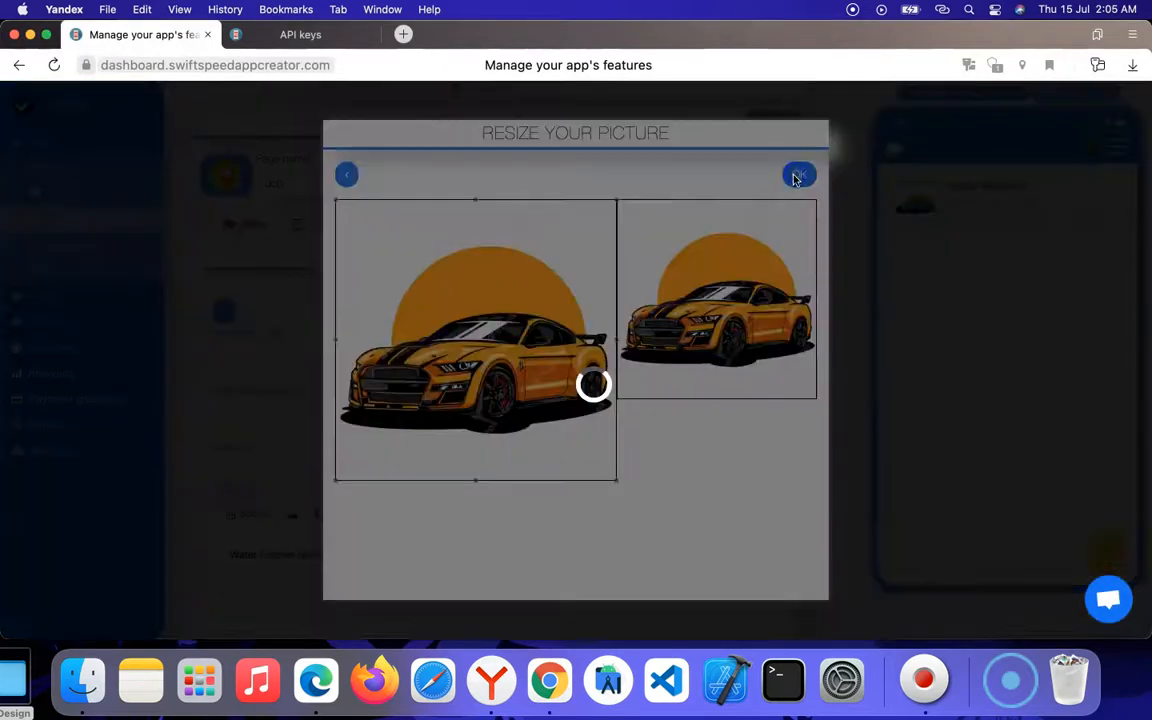
Upload sport-modern-car-illustration-solid-color_232942-58.jpeg as the job's header, moving the crop area down over the blue car.
{"action": "left_click", "coordinate": [508, 482]}
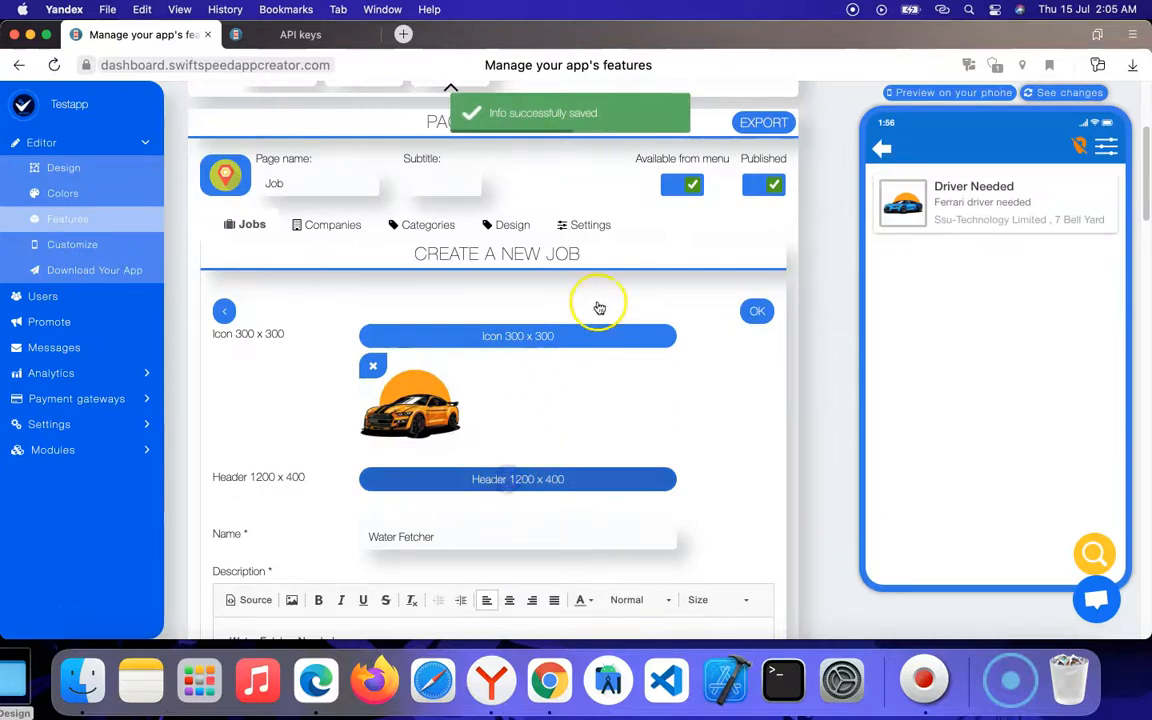
{"action": "scroll", "coordinate": [443, 375], "scroll_direction": "down", "scroll_amount": 3}
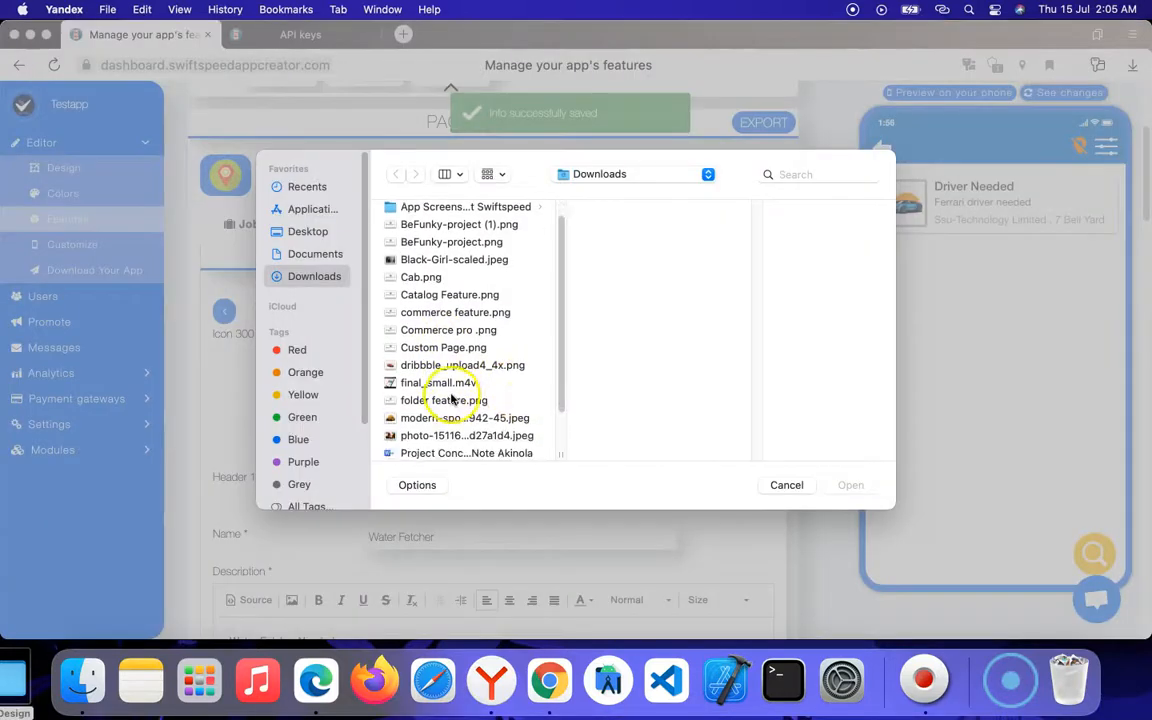
{"action": "left_click", "coordinate": [414, 340]}
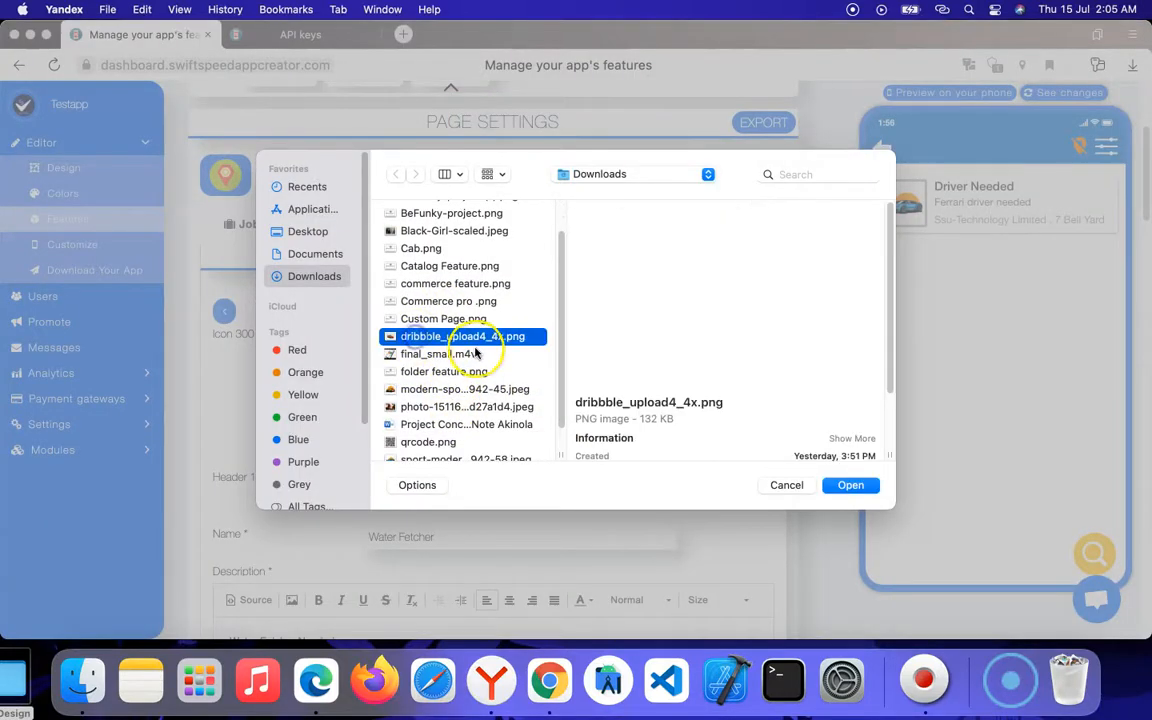
{"action": "scroll", "coordinate": [430, 380], "scroll_direction": "down", "scroll_amount": 2}
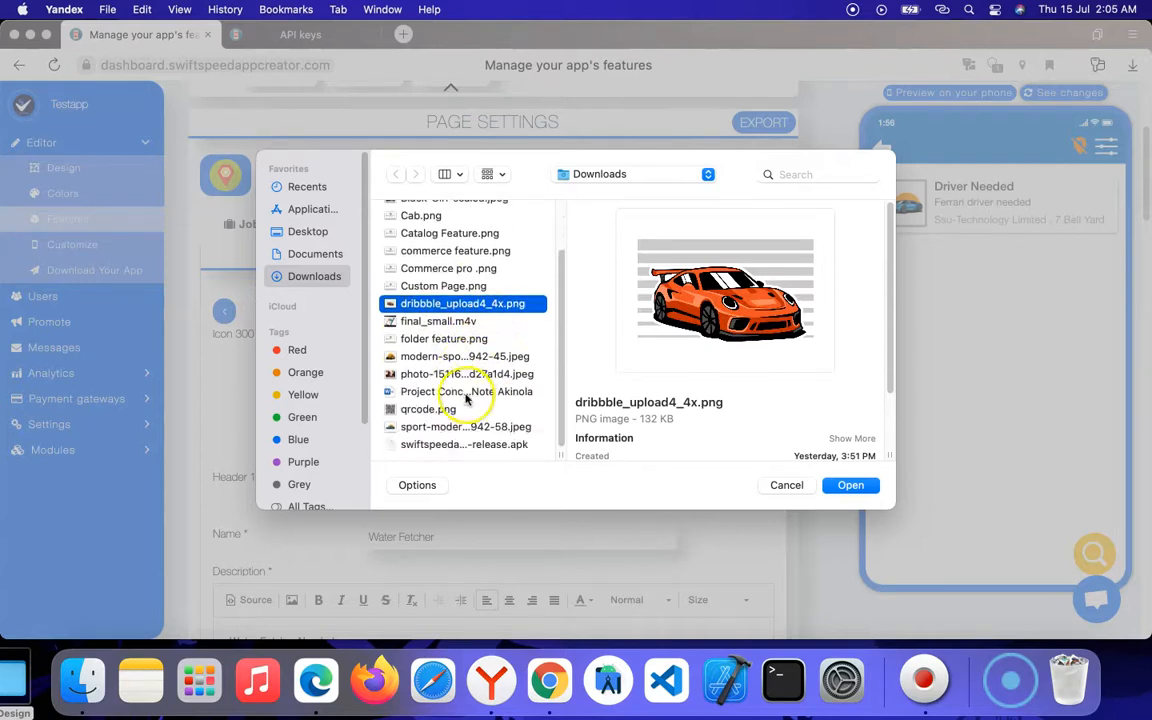
{"action": "left_click", "coordinate": [425, 426]}
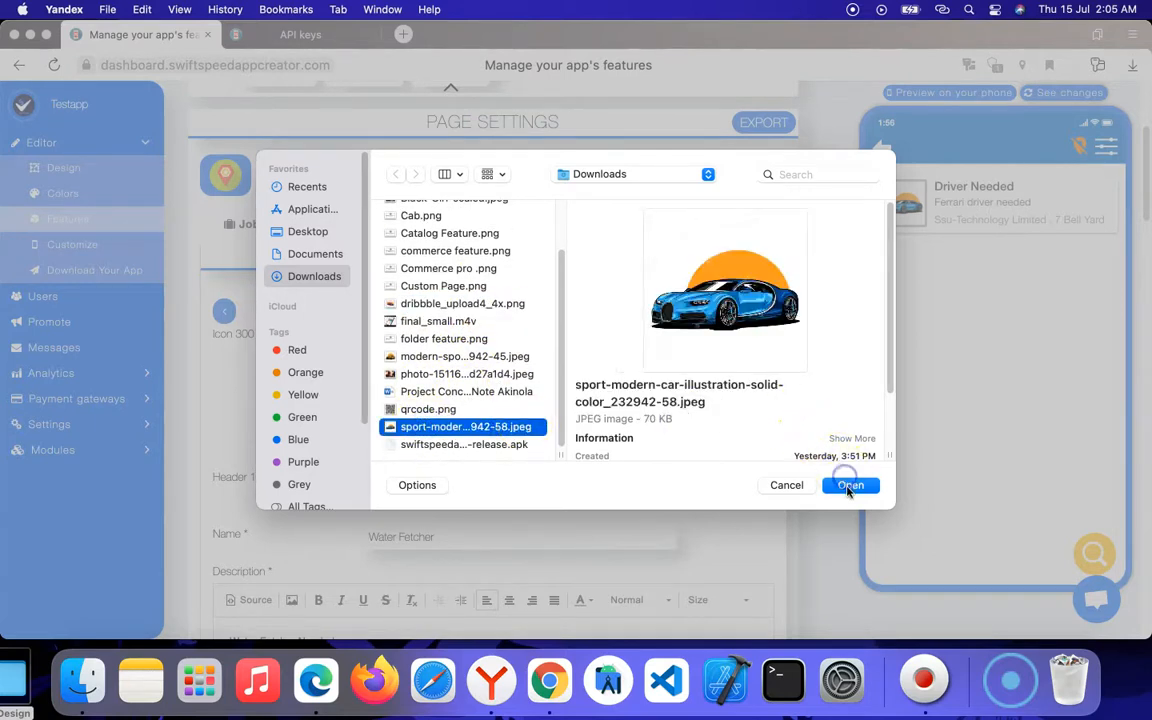
{"action": "left_click", "coordinate": [848, 485]}
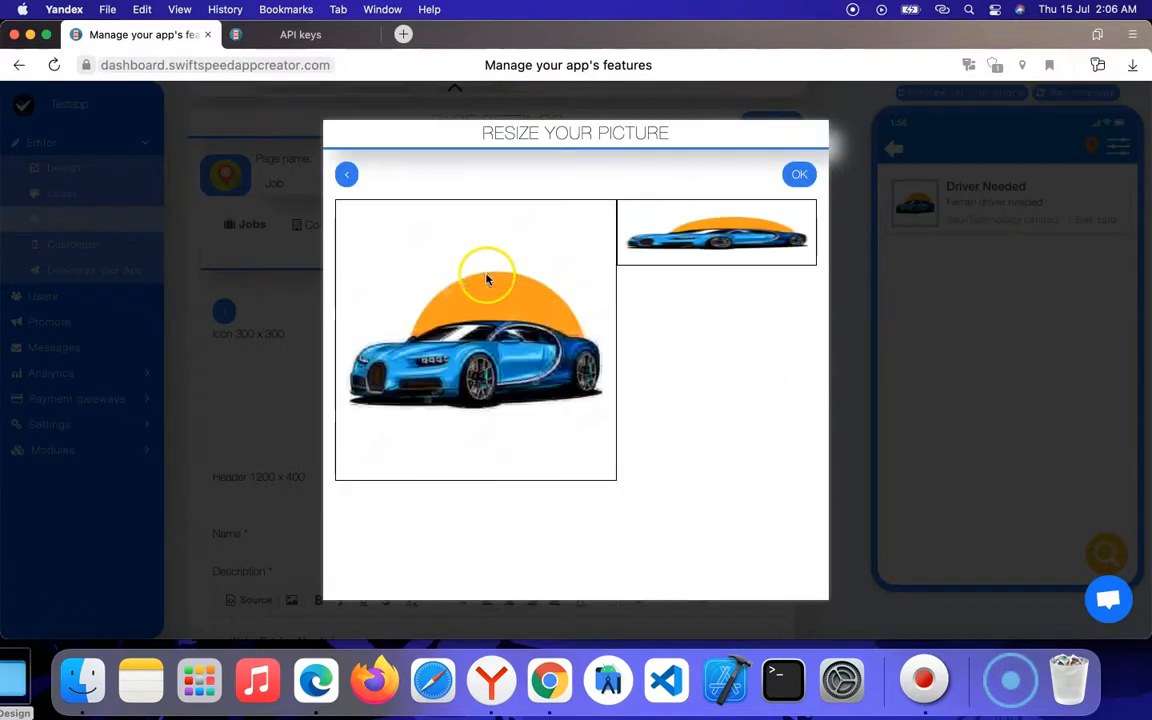
{"action": "left_click_drag", "start_coordinate": [488, 229], "coordinate": [488, 357]}
{"action": "left_click_drag", "start_coordinate": [548, 330], "coordinate": [550, 320]}
{"action": "left_click", "coordinate": [793, 175]}
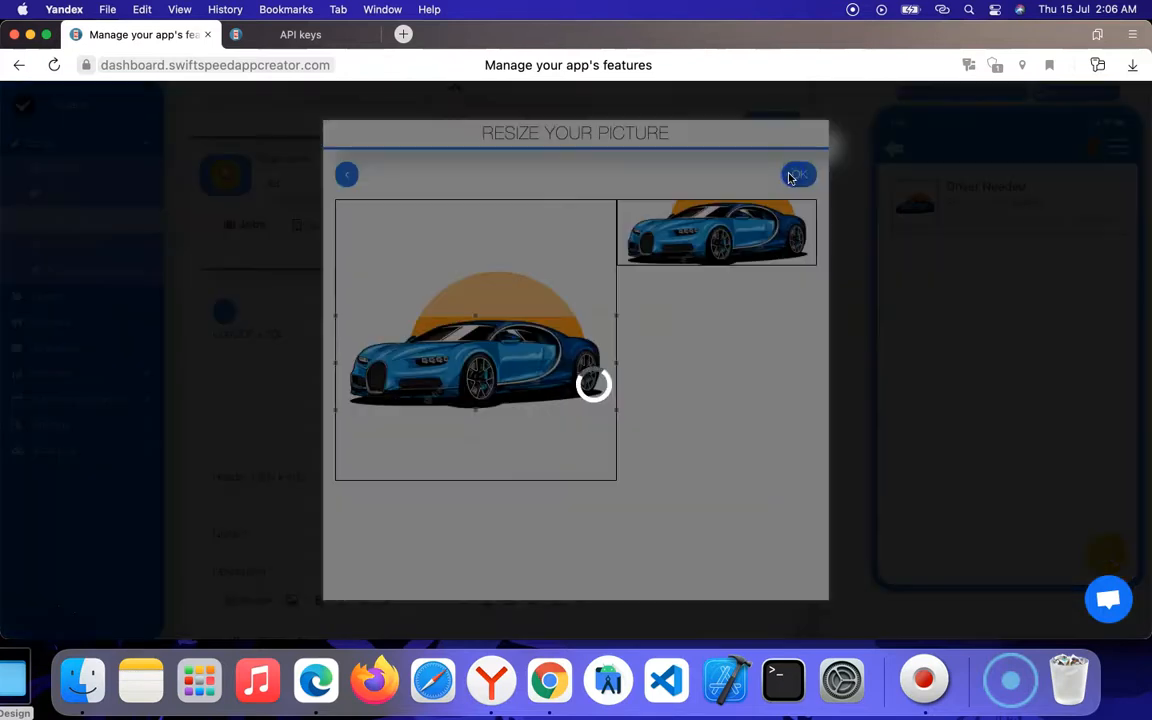
Fill in the Water Fetcher job's contact e-mail and address.
{"action": "scroll", "coordinate": [565, 355], "scroll_direction": "down", "scroll_amount": 5}
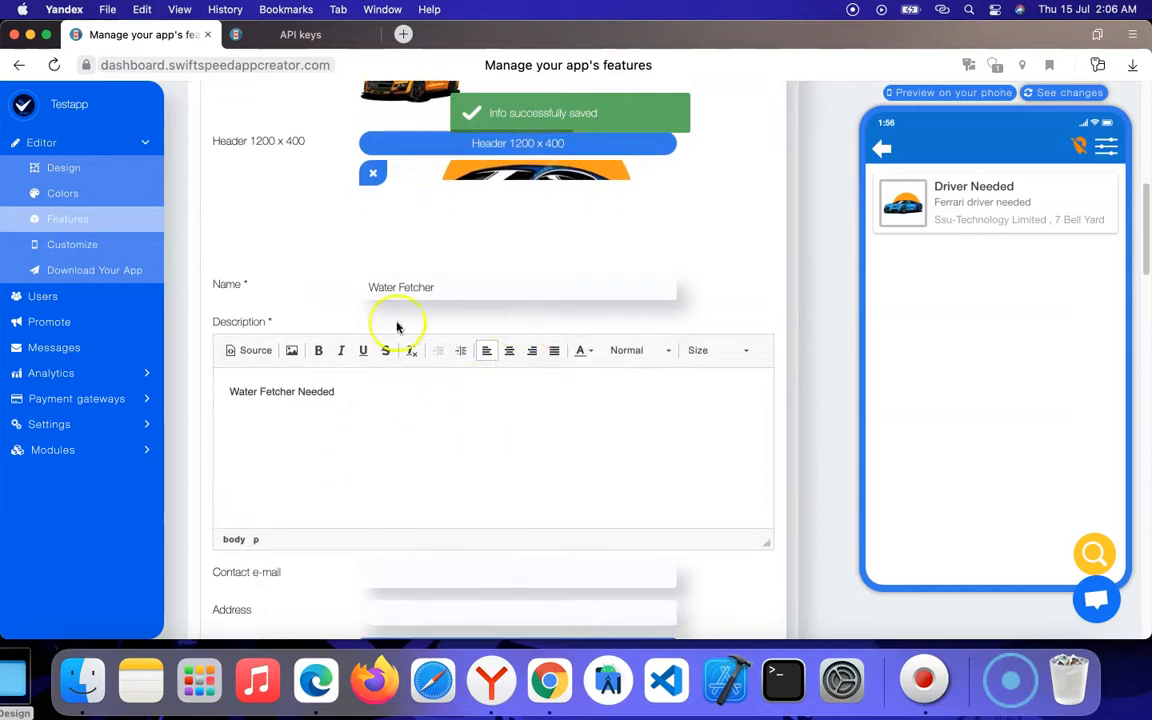
{"action": "scroll", "coordinate": [424, 360], "scroll_direction": "down", "scroll_amount": 8}
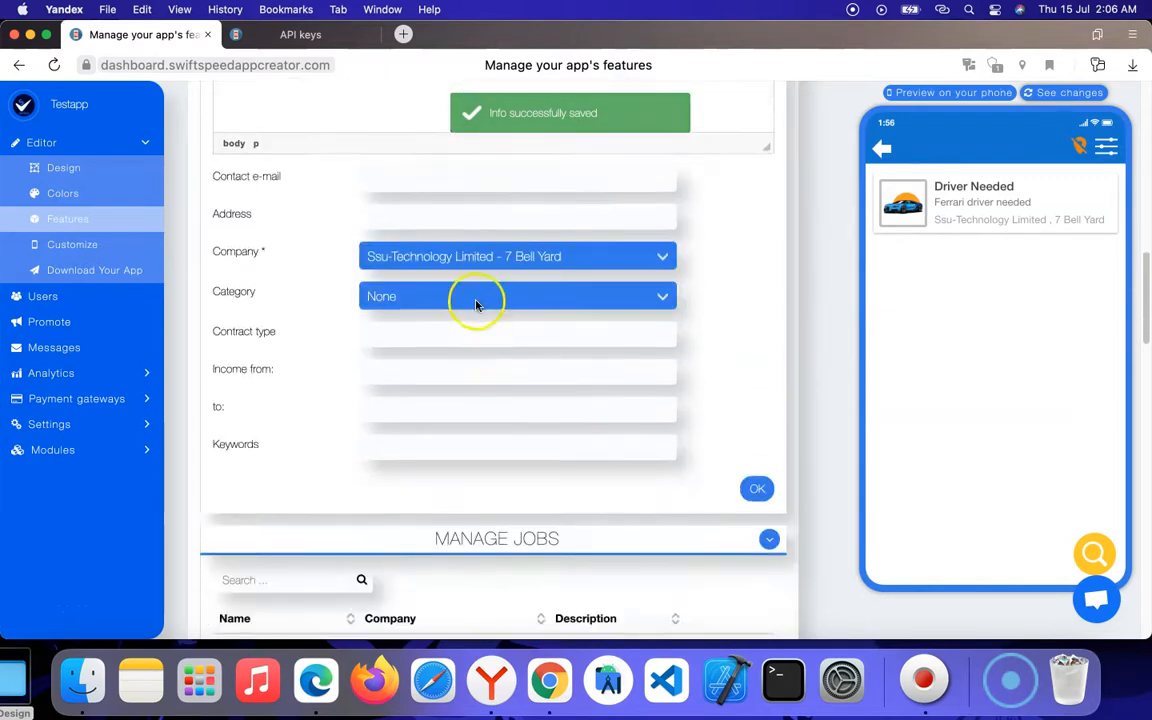
{"action": "left_click", "coordinate": [438, 183]}
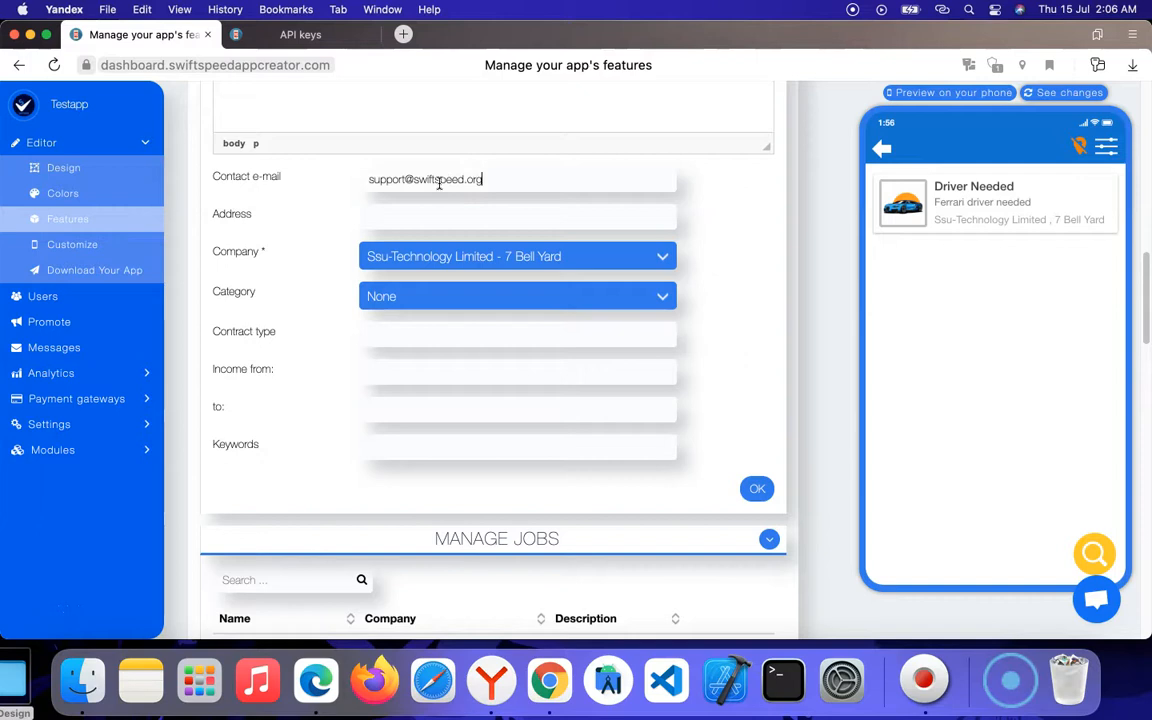
{"action": "left_click", "coordinate": [482, 179]}
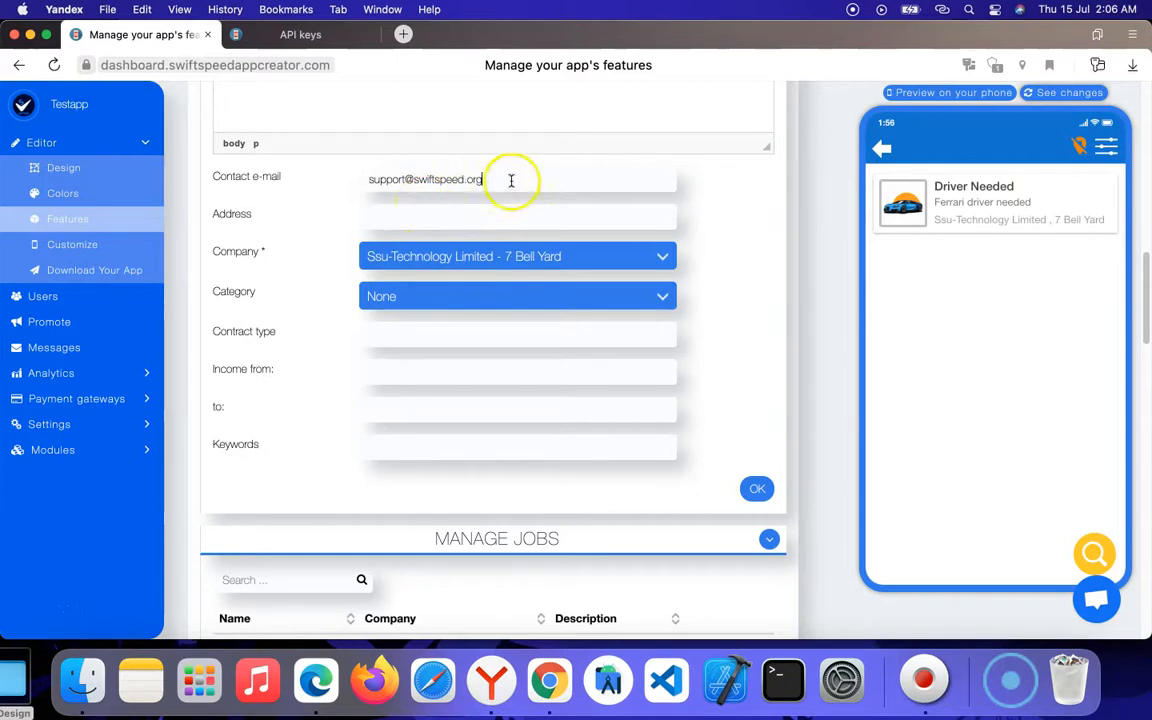
{"action": "left_click", "coordinate": [427, 220]}
{"action": "left_click", "coordinate": [441, 244]}
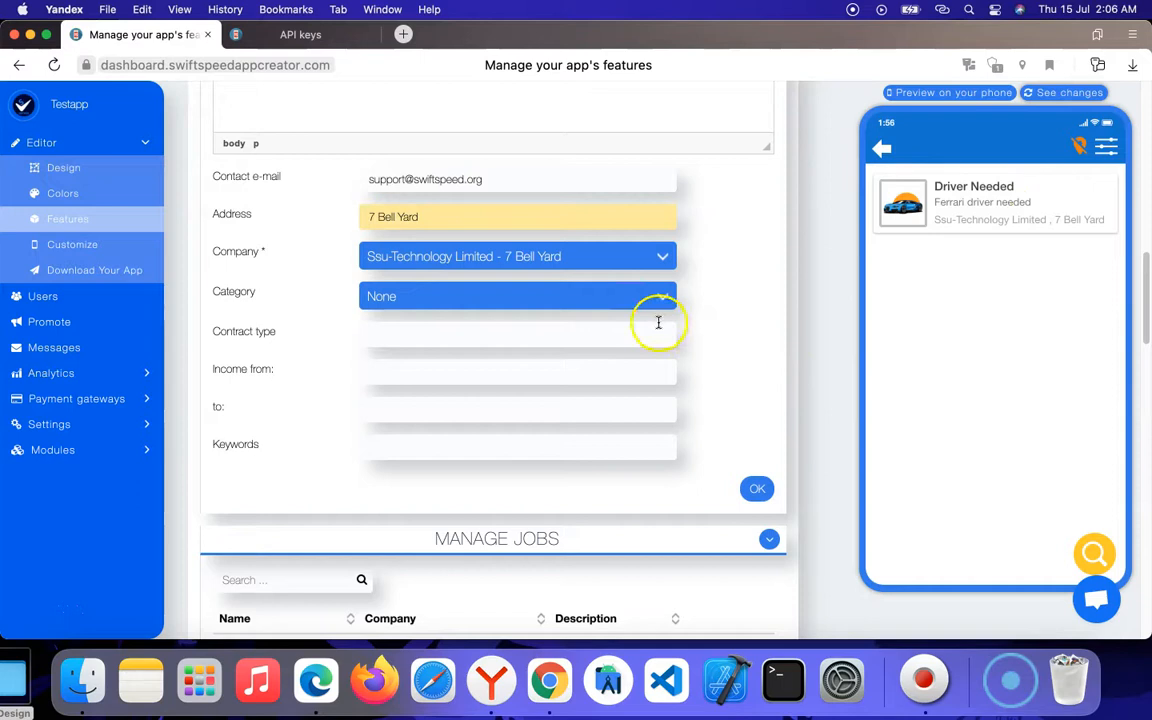
Assign the Water Fetcher job to the Food Job category with contract type "Call" and save the job.
{"action": "left_click", "coordinate": [519, 297]}
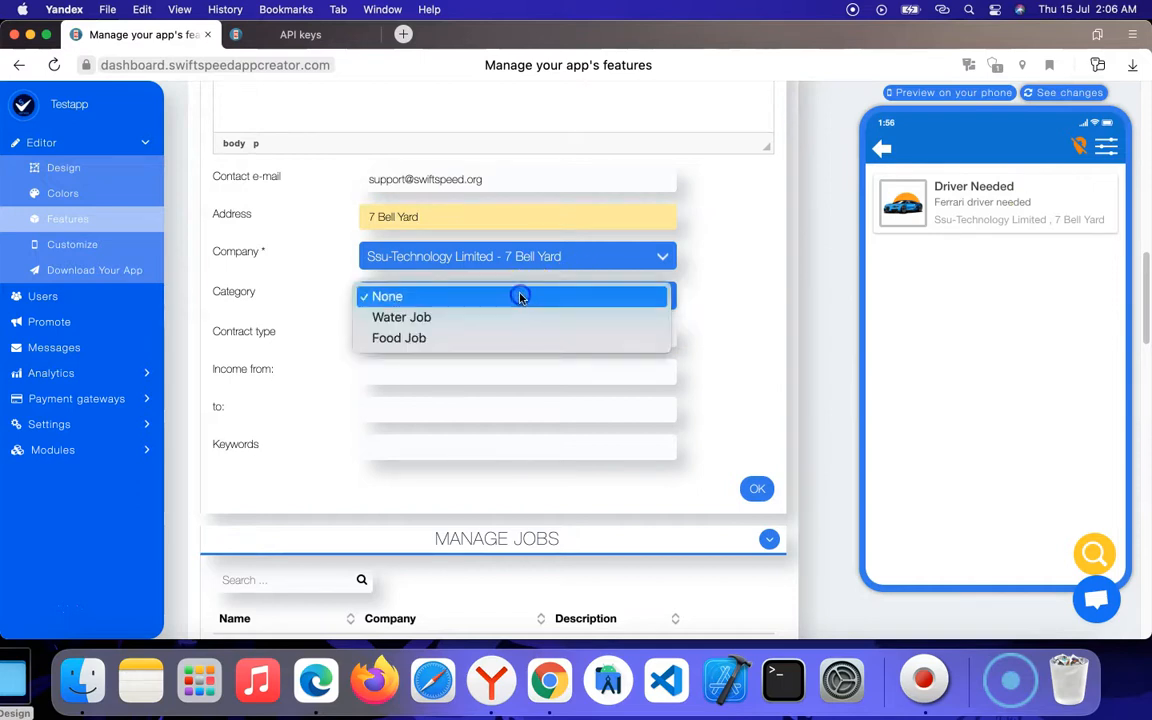
{"action": "left_click", "coordinate": [423, 340]}
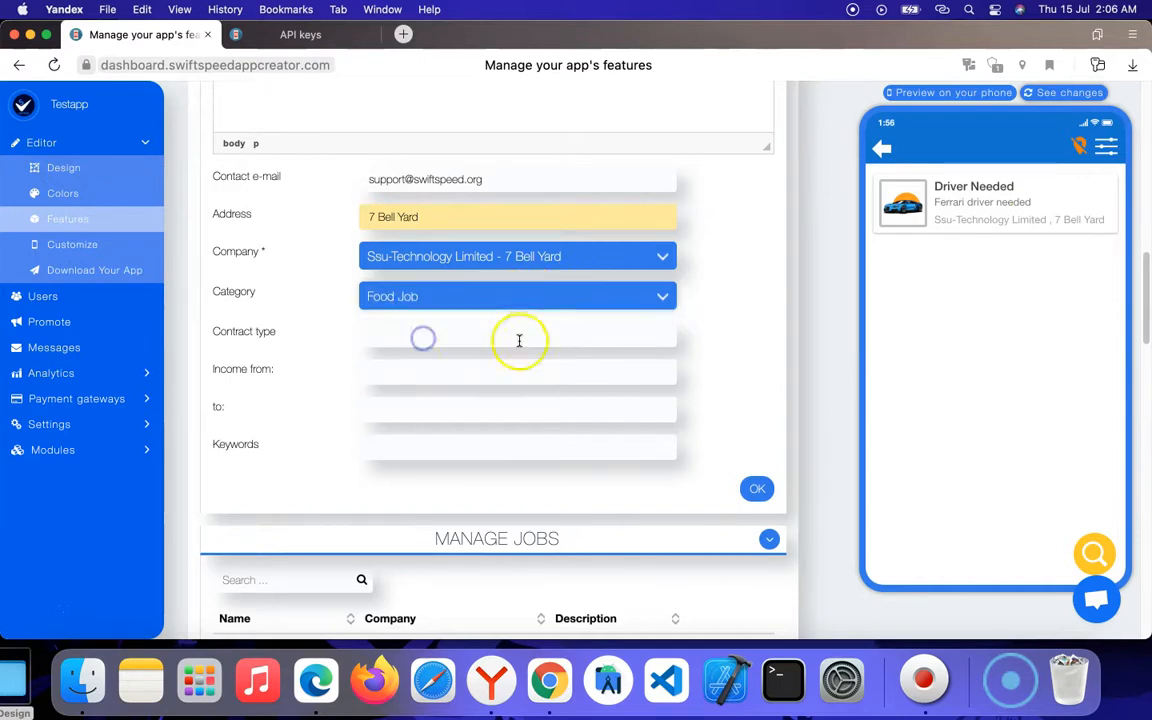
{"action": "left_click", "coordinate": [433, 331]}
{"action": "left_click", "coordinate": [427, 358]}
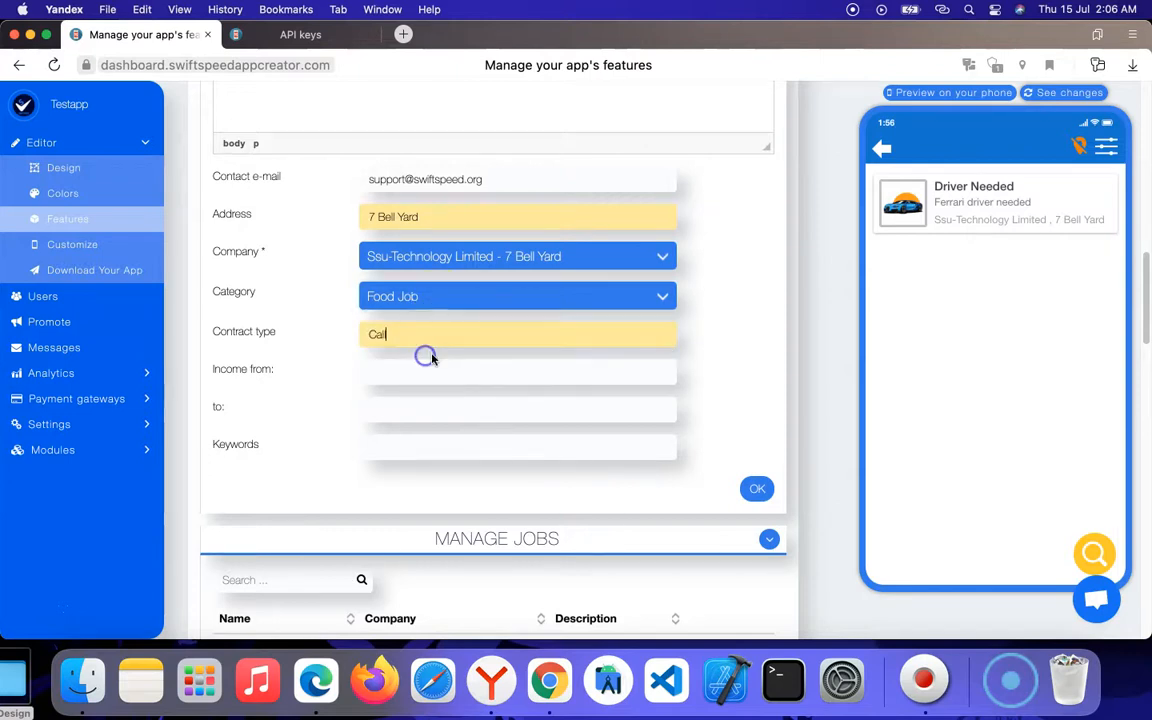
{"action": "left_click", "coordinate": [758, 488]}
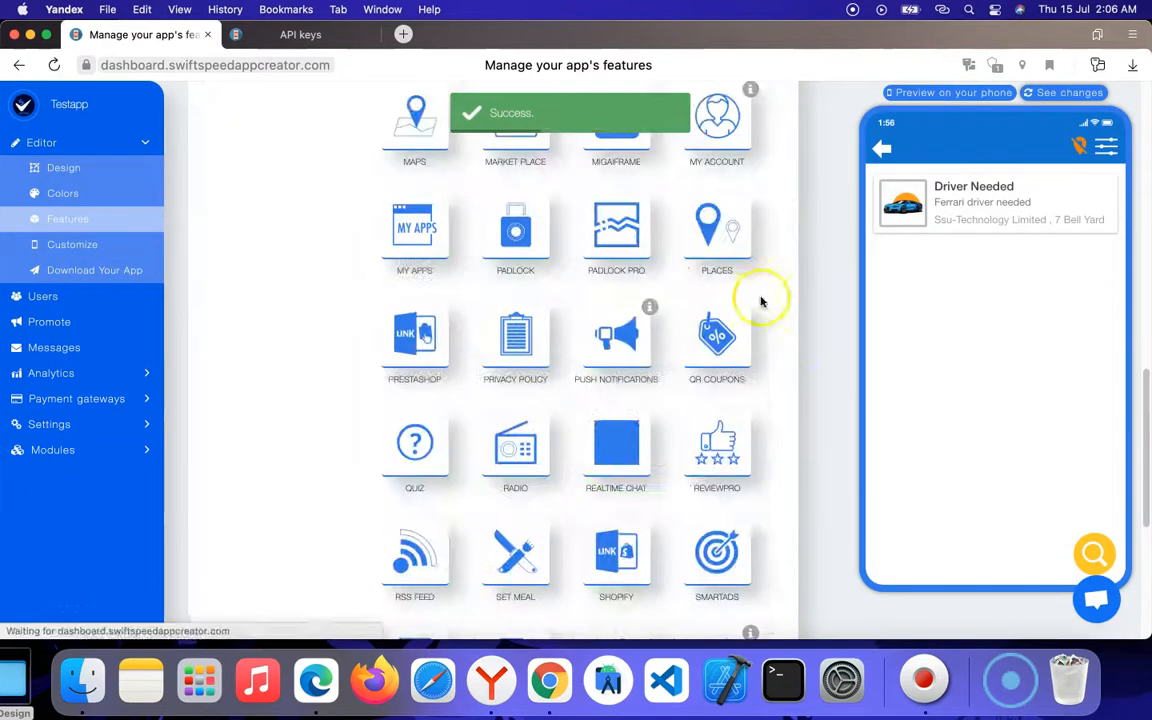
Refresh the app preview and open its Job page to check that the Water Fetcher job is listed.
{"action": "scroll", "coordinate": [742, 298], "scroll_direction": "up", "scroll_amount": 4}
{"action": "scroll", "coordinate": [660, 270], "scroll_direction": "up", "scroll_amount": 3}
{"action": "scroll", "coordinate": [660, 270], "scroll_direction": "up", "scroll_amount": 10}
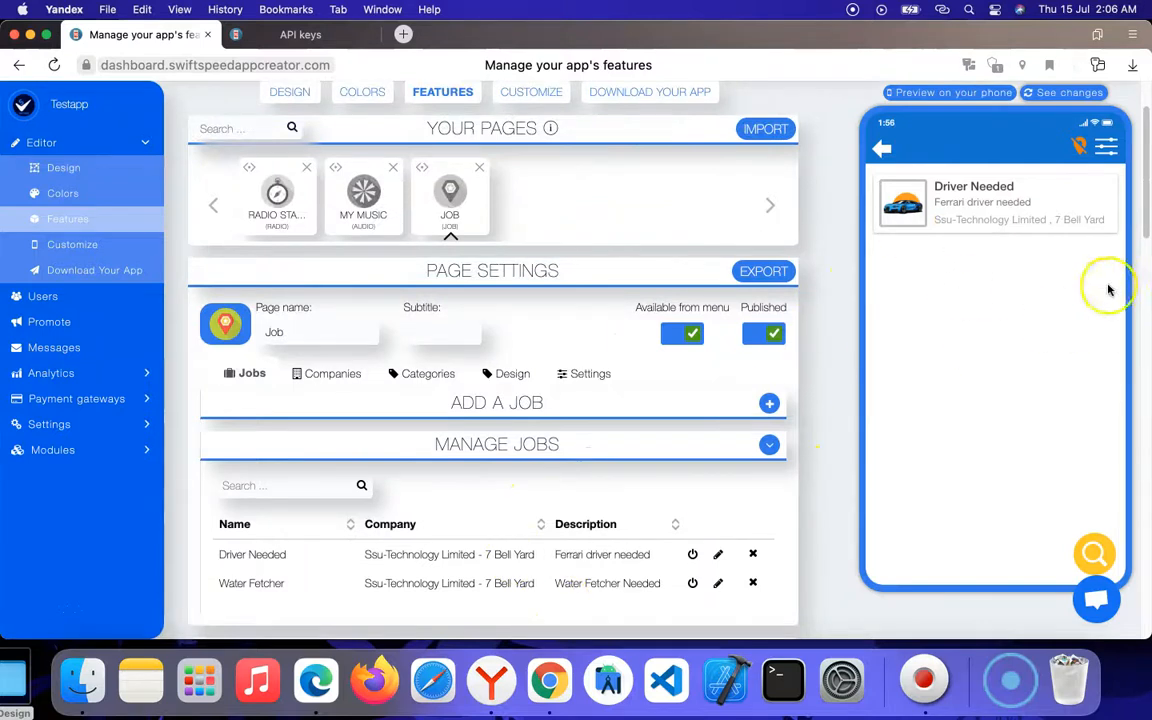
{"action": "left_click", "coordinate": [1067, 93]}
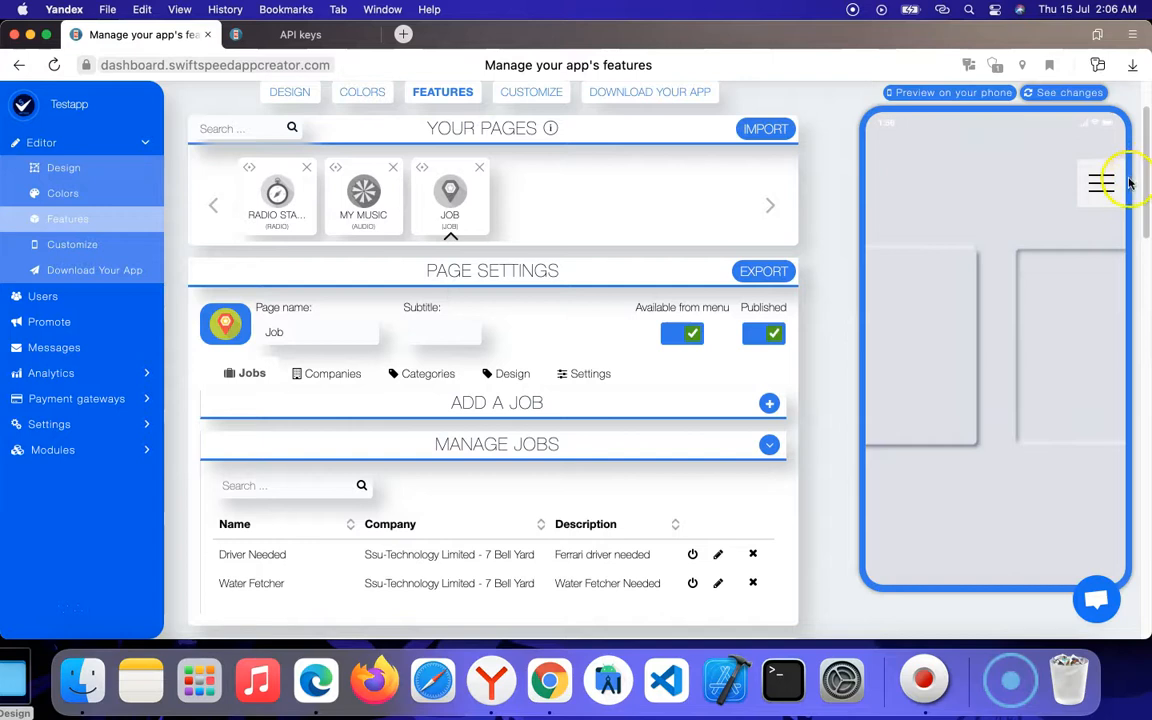
{"action": "left_click", "coordinate": [1105, 187]}
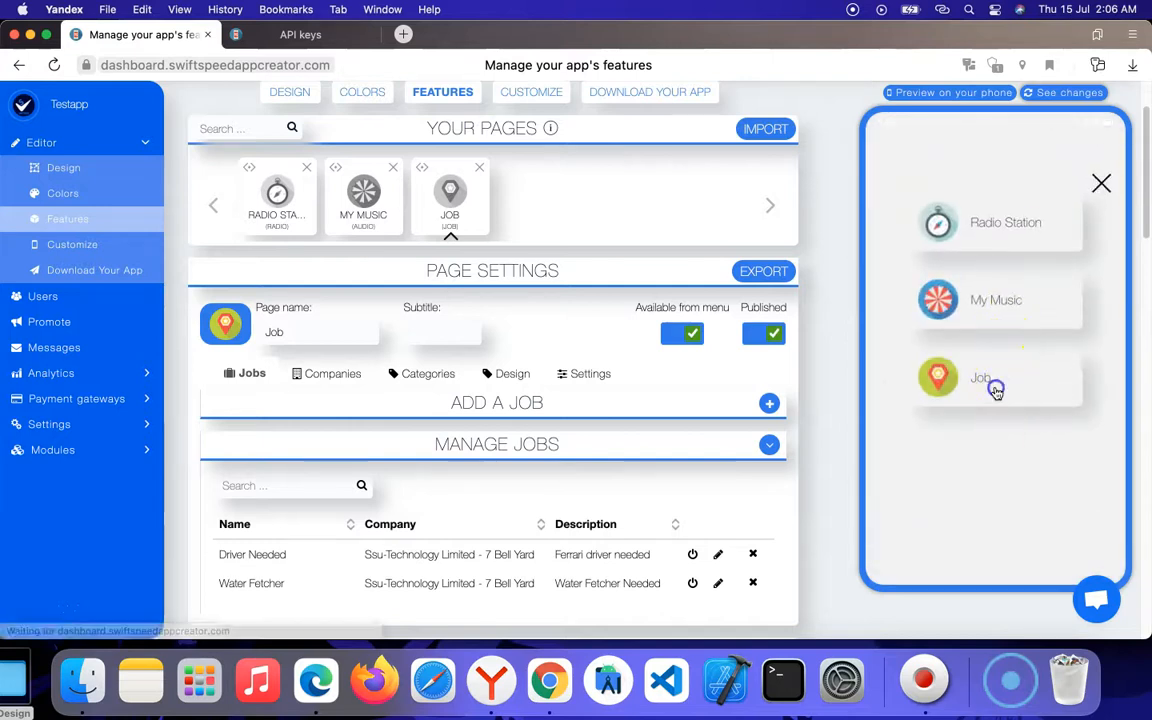
{"action": "left_click", "coordinate": [995, 389]}
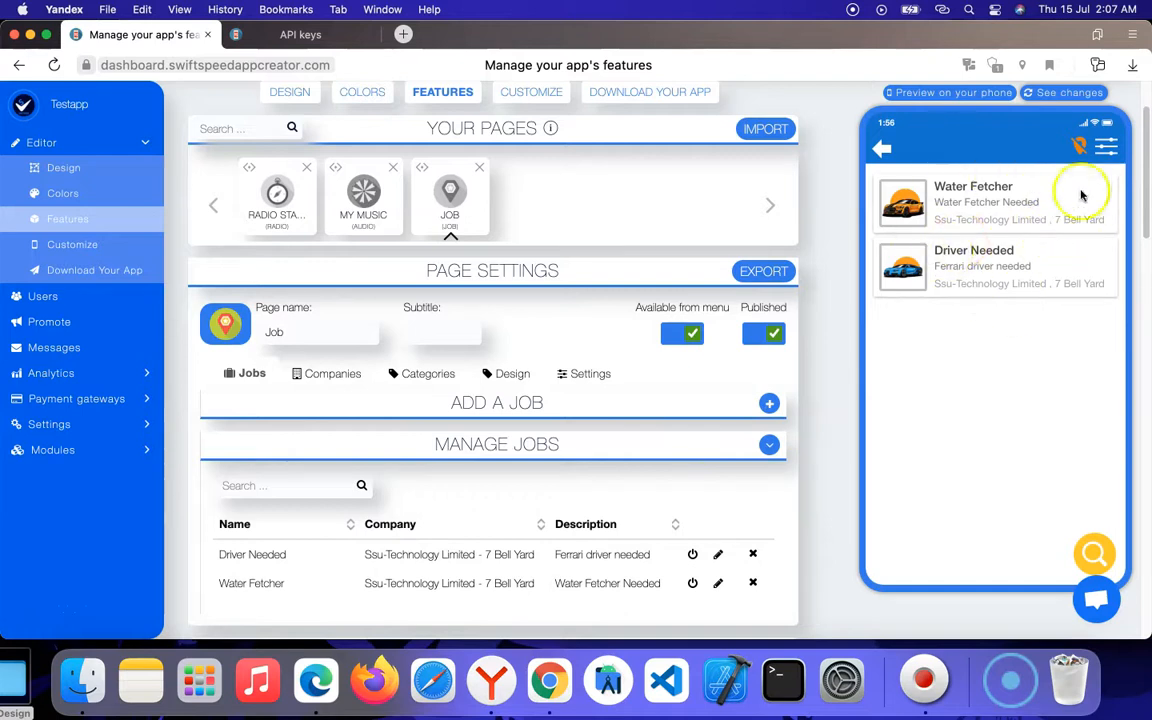
View the Driver Needed job and its company's page in the preview, and return to the job details.
{"action": "left_click", "coordinate": [950, 264]}
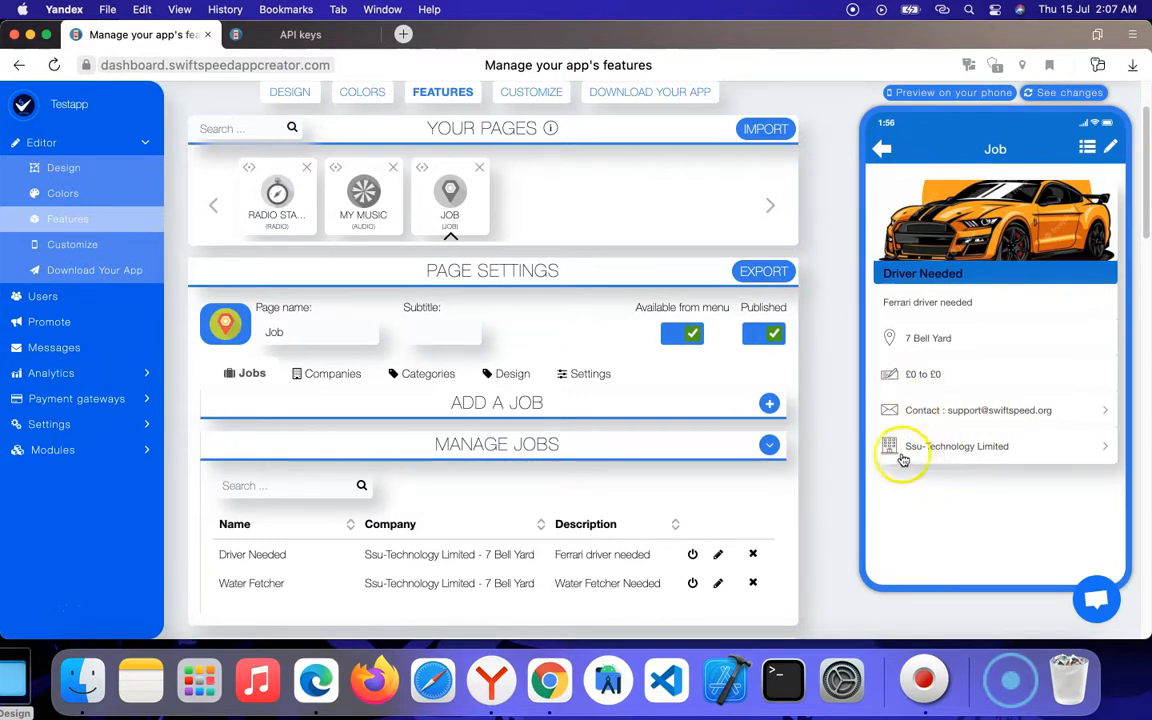
{"action": "left_click", "coordinate": [963, 446]}
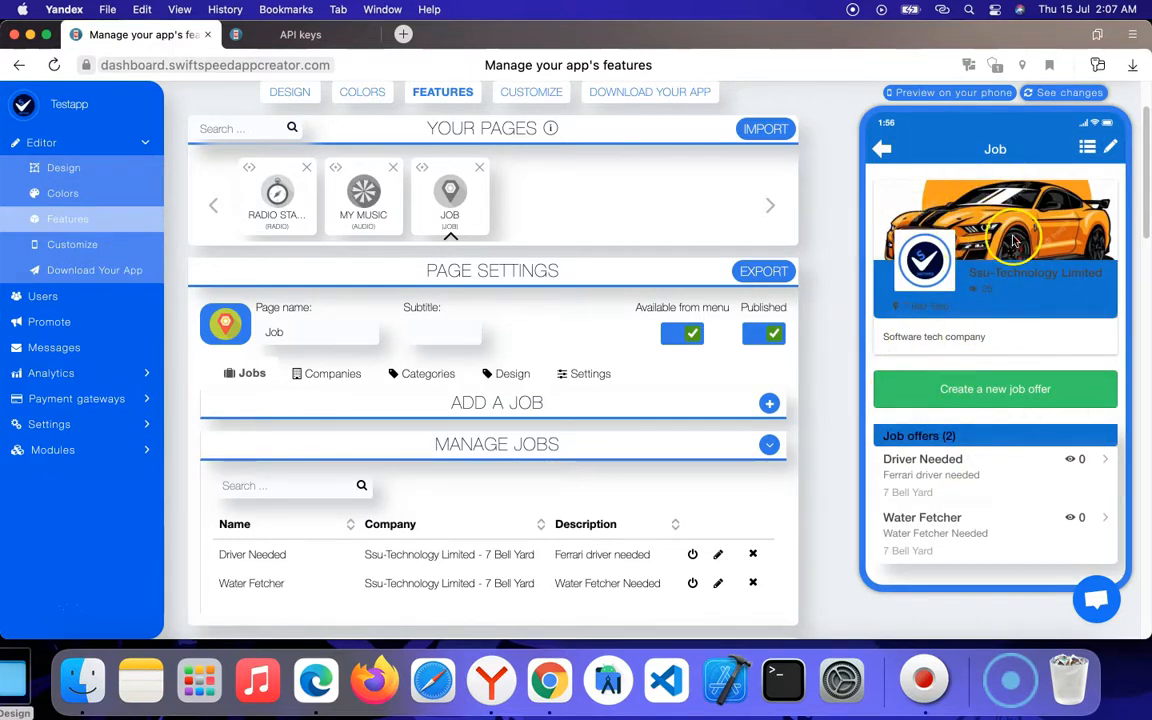
{"action": "left_click", "coordinate": [881, 148]}
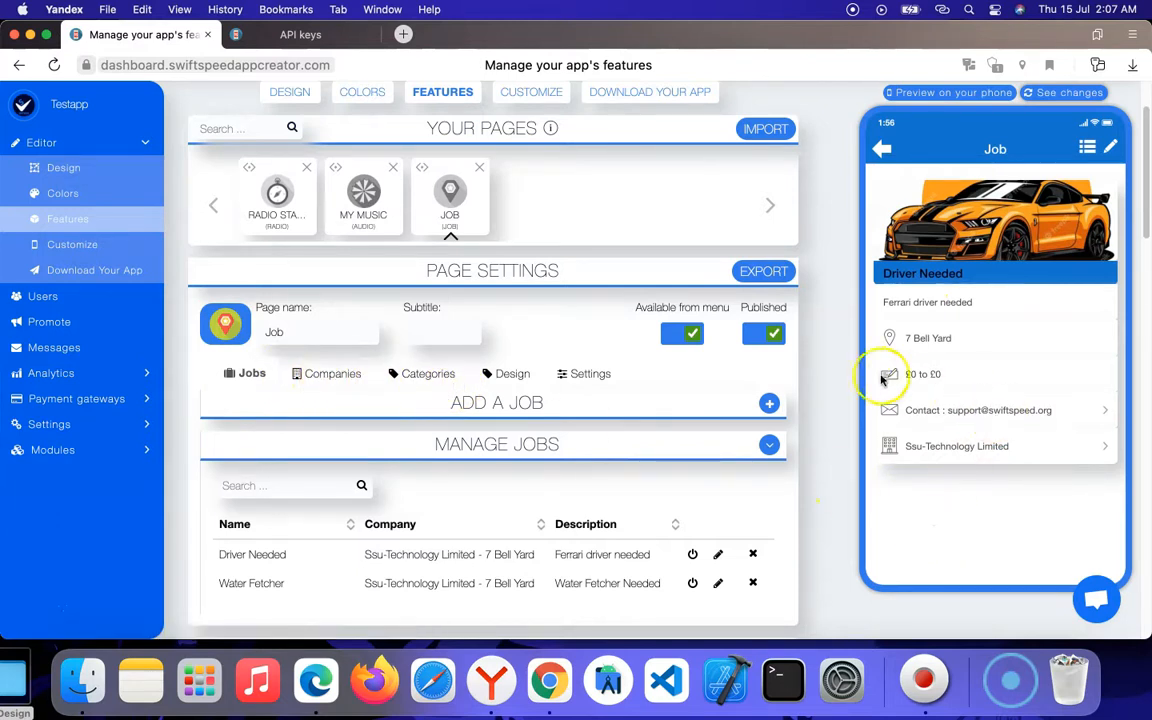
Edit the Driver Needed job with an income from 100 to 500 and the keyword "water", and save it.
{"action": "scroll", "coordinate": [676, 463], "scroll_direction": "down", "scroll_amount": 3}
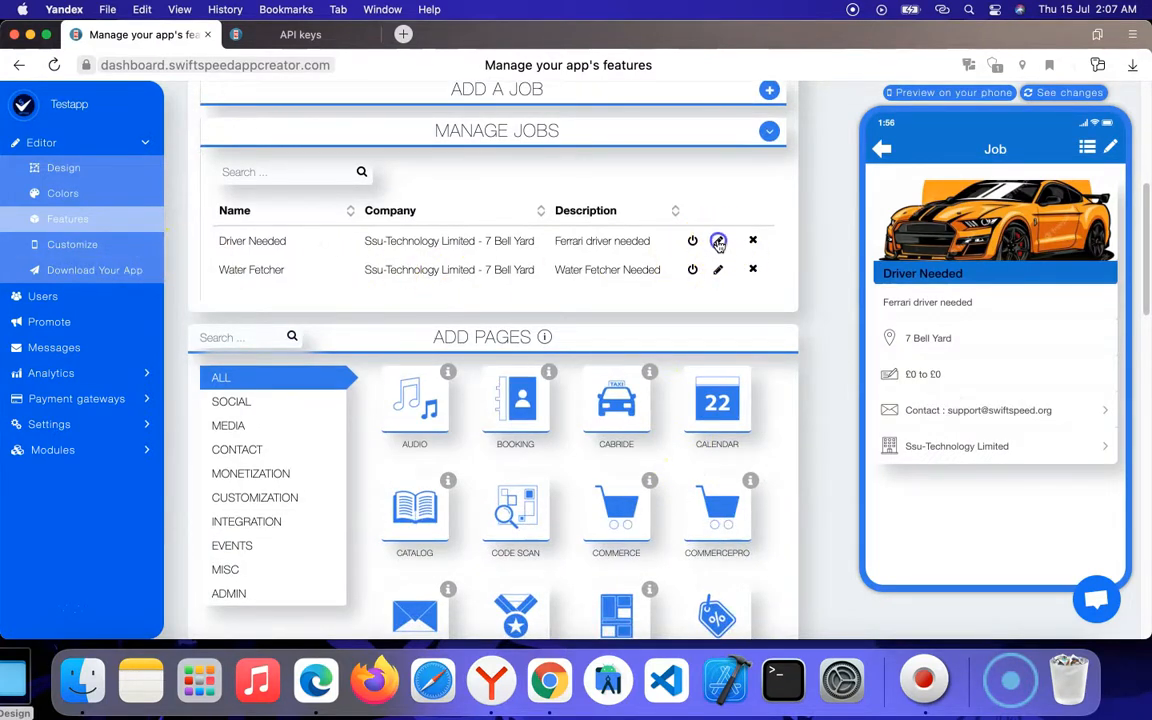
{"action": "left_click", "coordinate": [718, 242]}
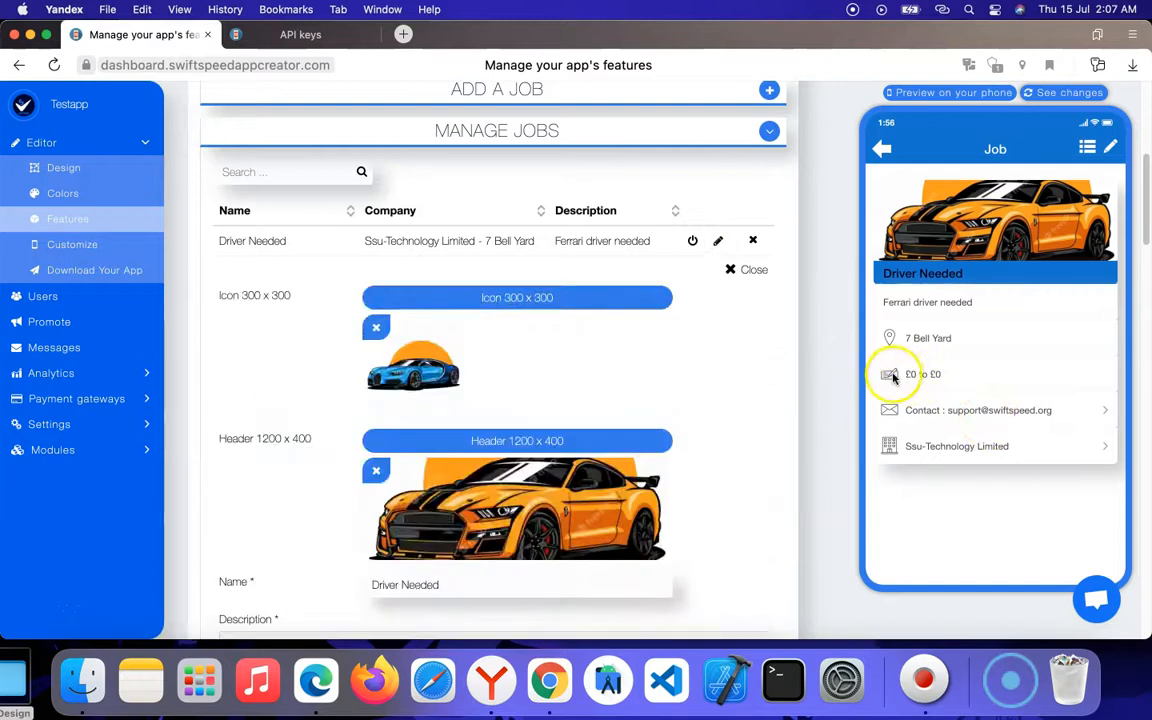
{"action": "scroll", "coordinate": [600, 415], "scroll_direction": "down", "scroll_amount": 10}
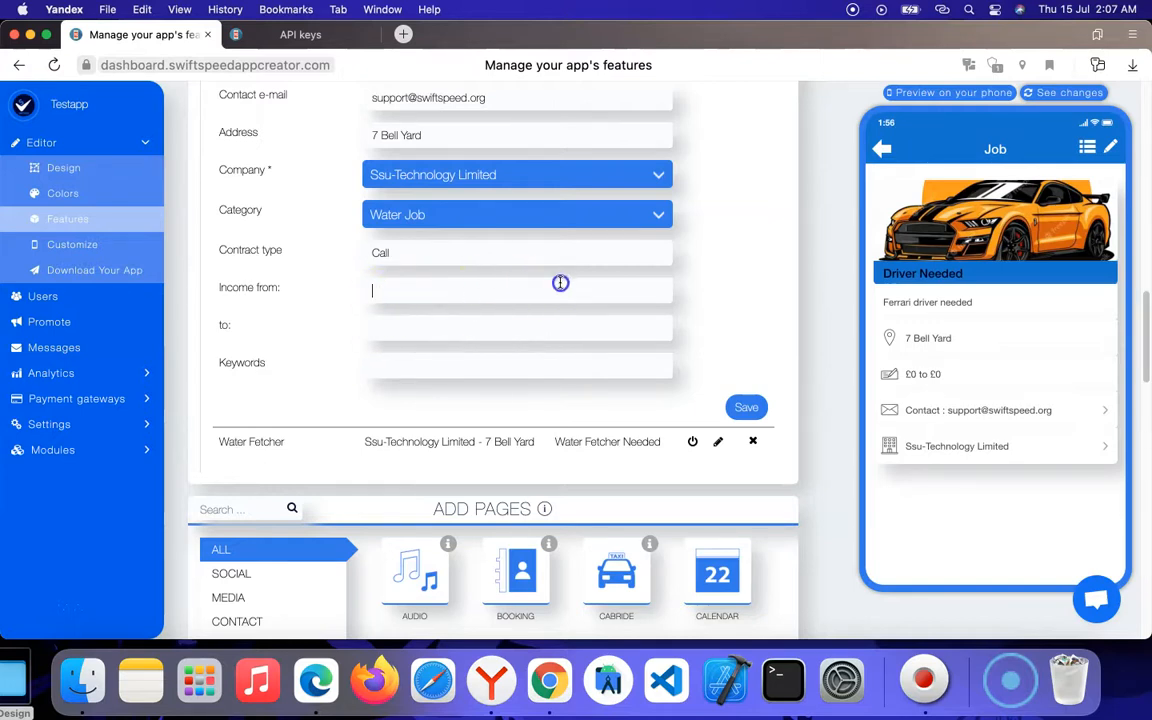
{"action": "scroll", "coordinate": [661, 355], "scroll_direction": "up", "scroll_amount": 5}
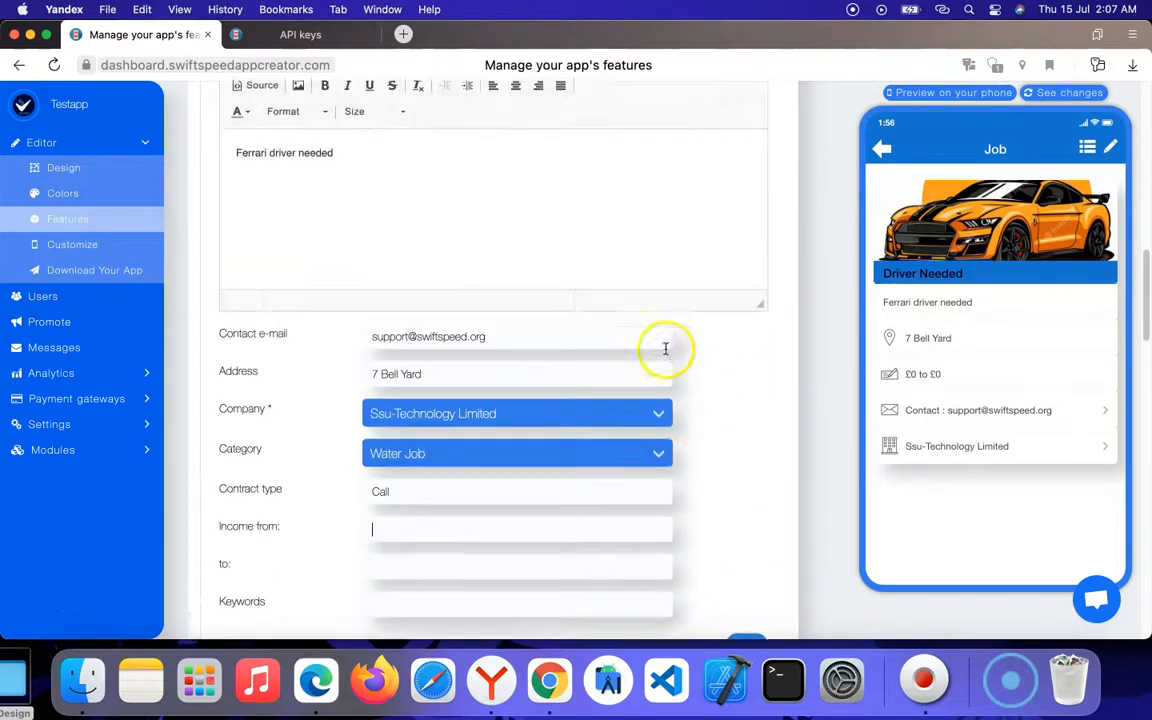
{"action": "scroll", "coordinate": [450, 520], "scroll_direction": "down", "scroll_amount": 3}
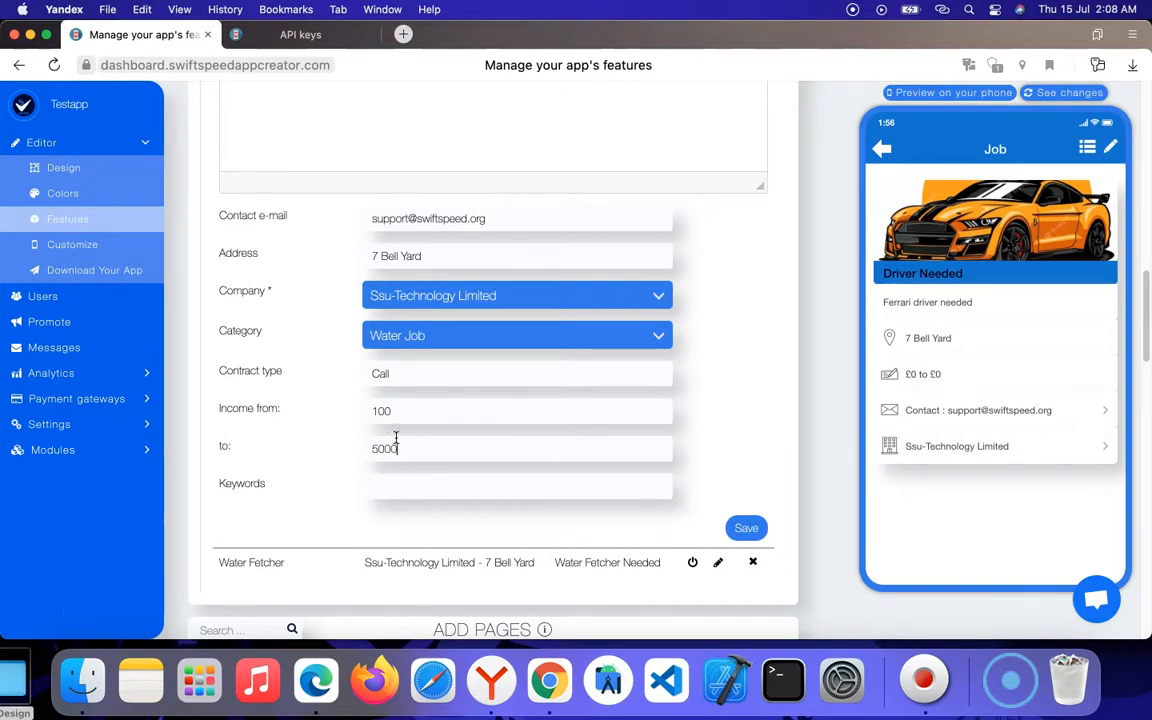
{"action": "left_click", "coordinate": [427, 496]}
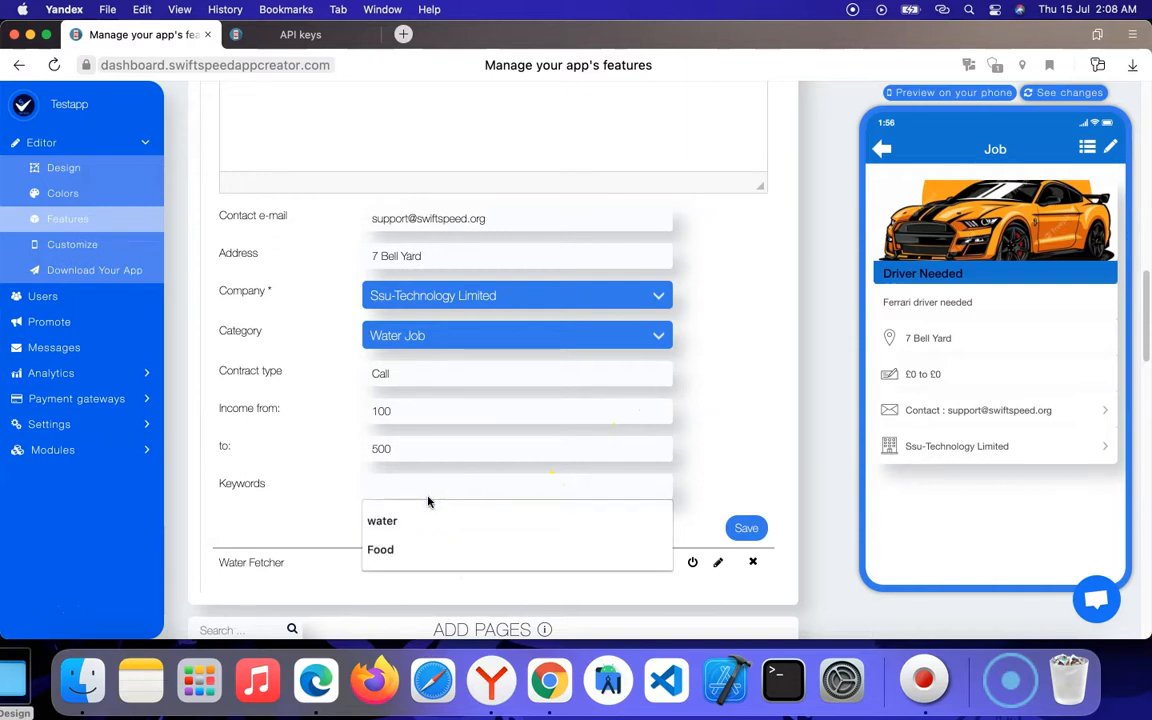
{"action": "left_click", "coordinate": [427, 514]}
{"action": "left_click", "coordinate": [745, 529]}
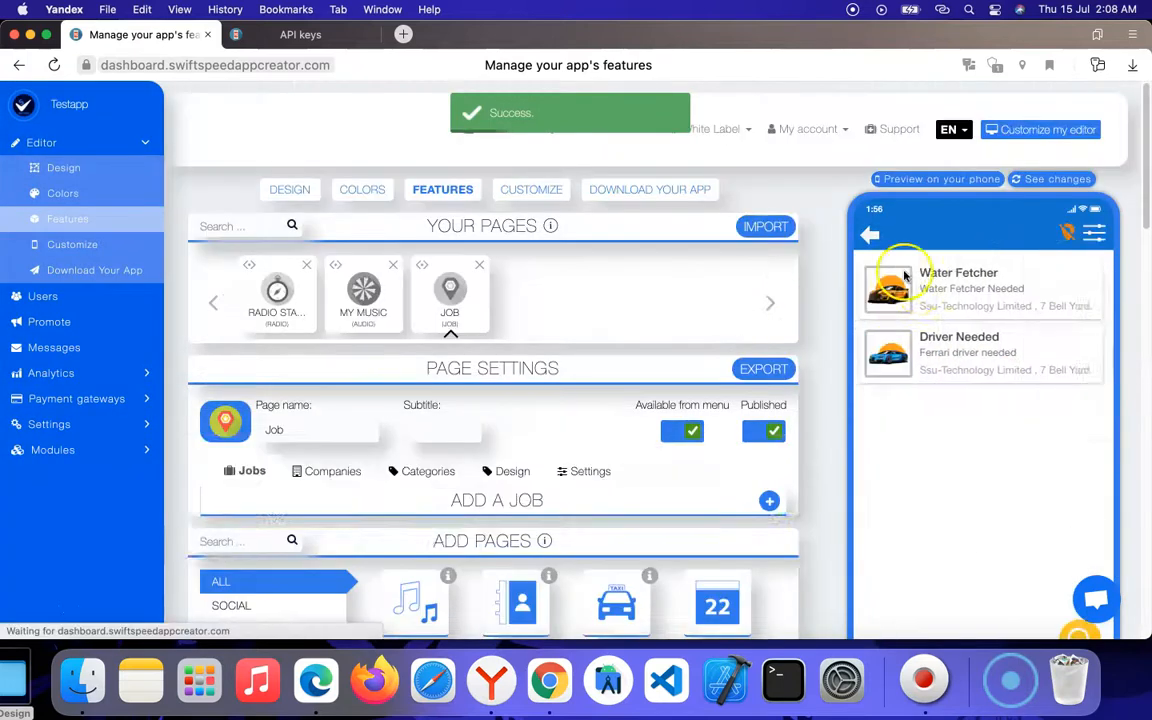
View the Water Fetcher job in the preview, and refresh the preview to check the Driver Needed job's income range.
{"action": "left_click", "coordinate": [968, 297]}
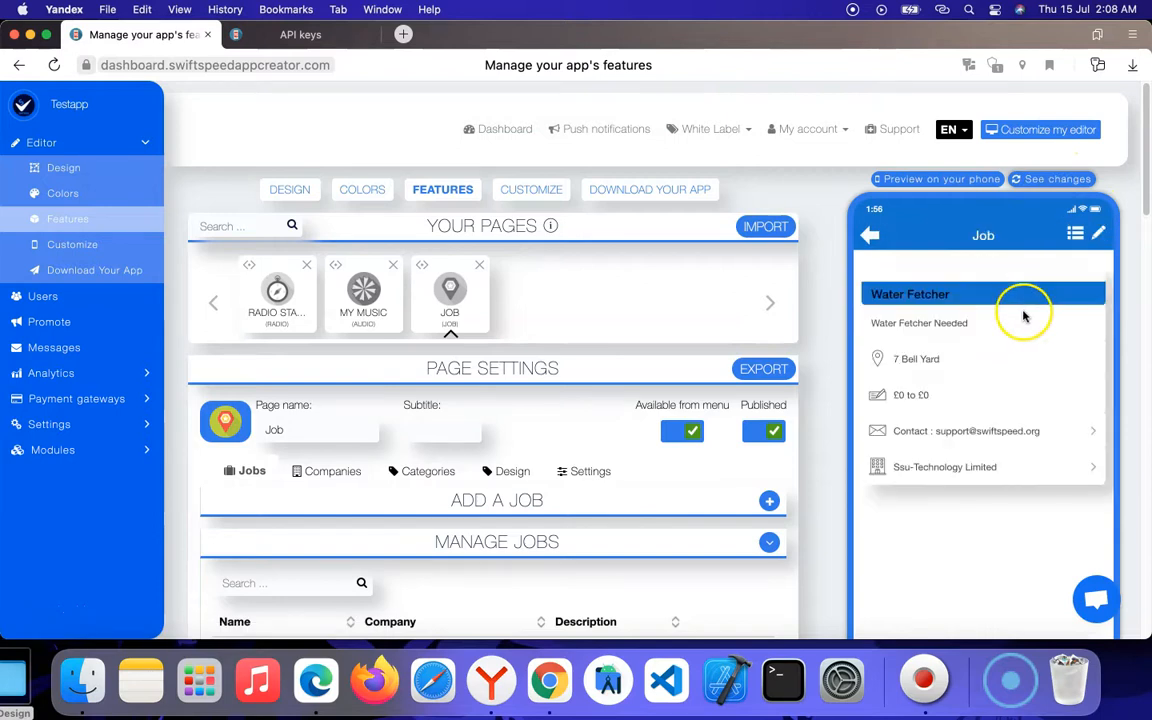
{"action": "left_click", "coordinate": [869, 234]}
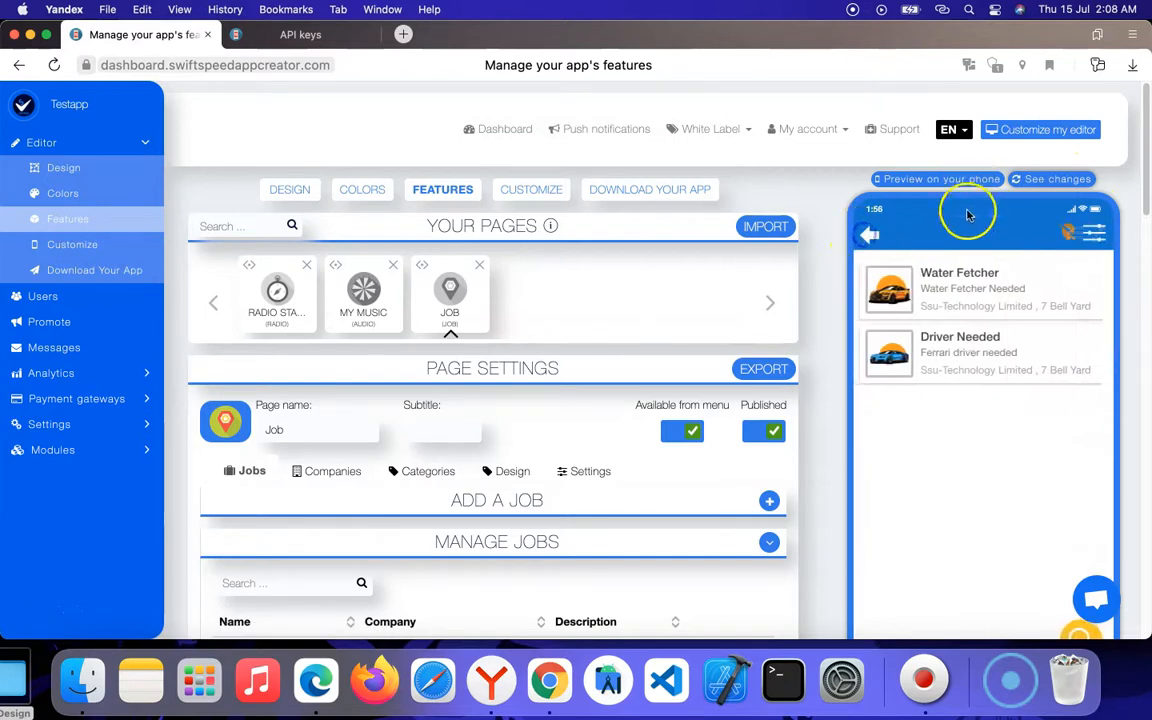
{"action": "left_click", "coordinate": [1040, 180]}
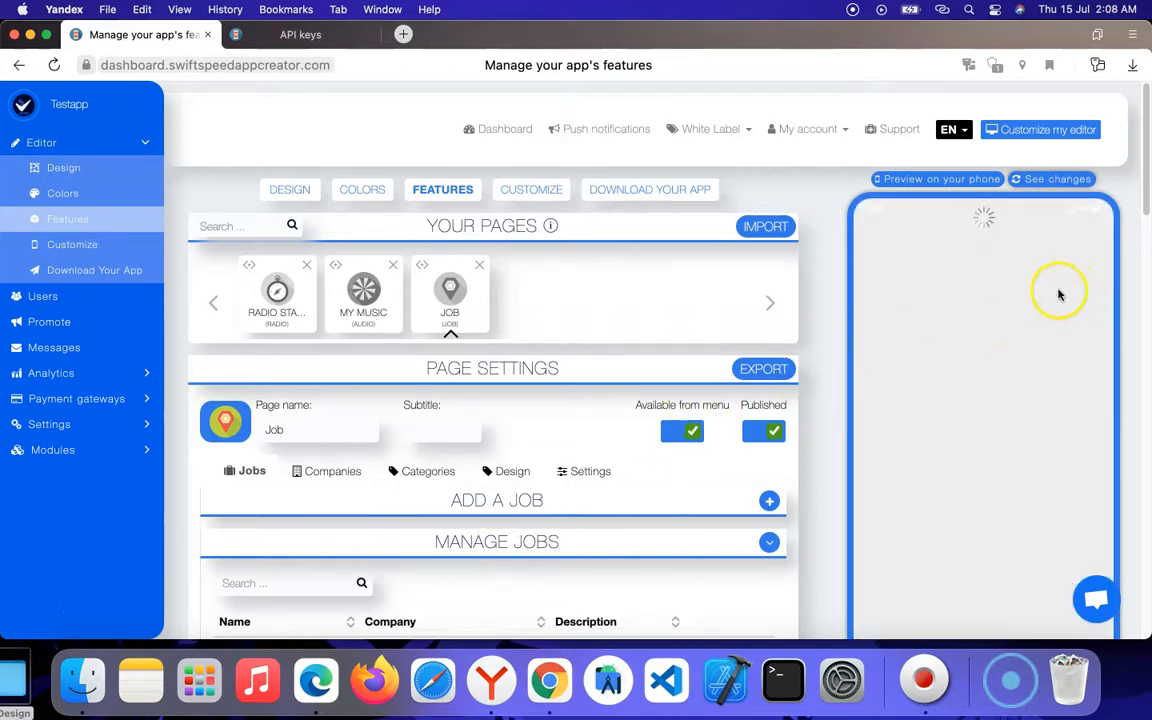
{"action": "scroll", "coordinate": [985, 345], "scroll_direction": "down", "scroll_amount": 3}
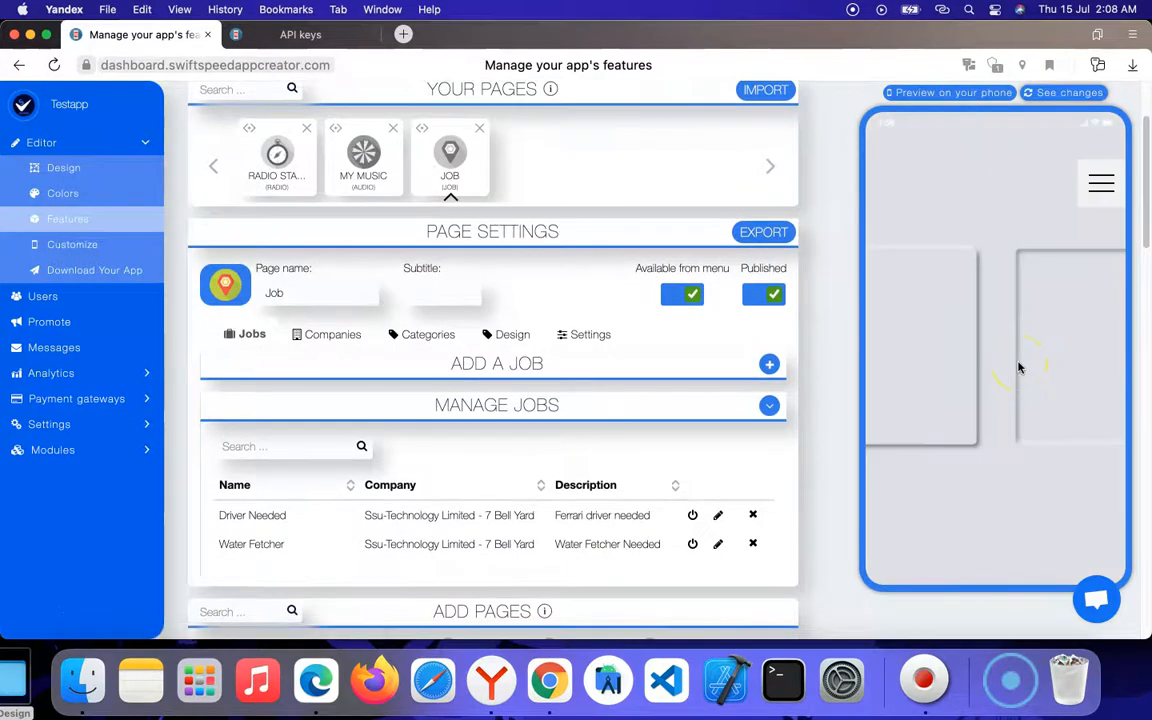
{"action": "left_click", "coordinate": [1101, 198]}
{"action": "left_click", "coordinate": [975, 392]}
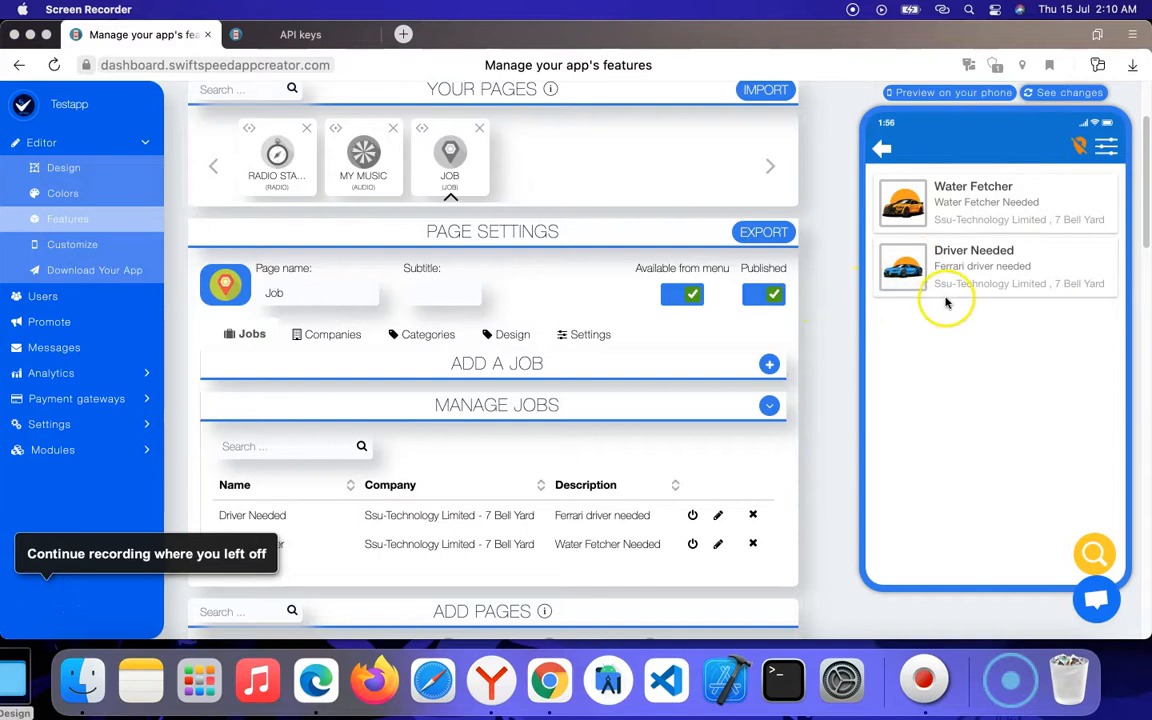
{"action": "left_click", "coordinate": [955, 270]}
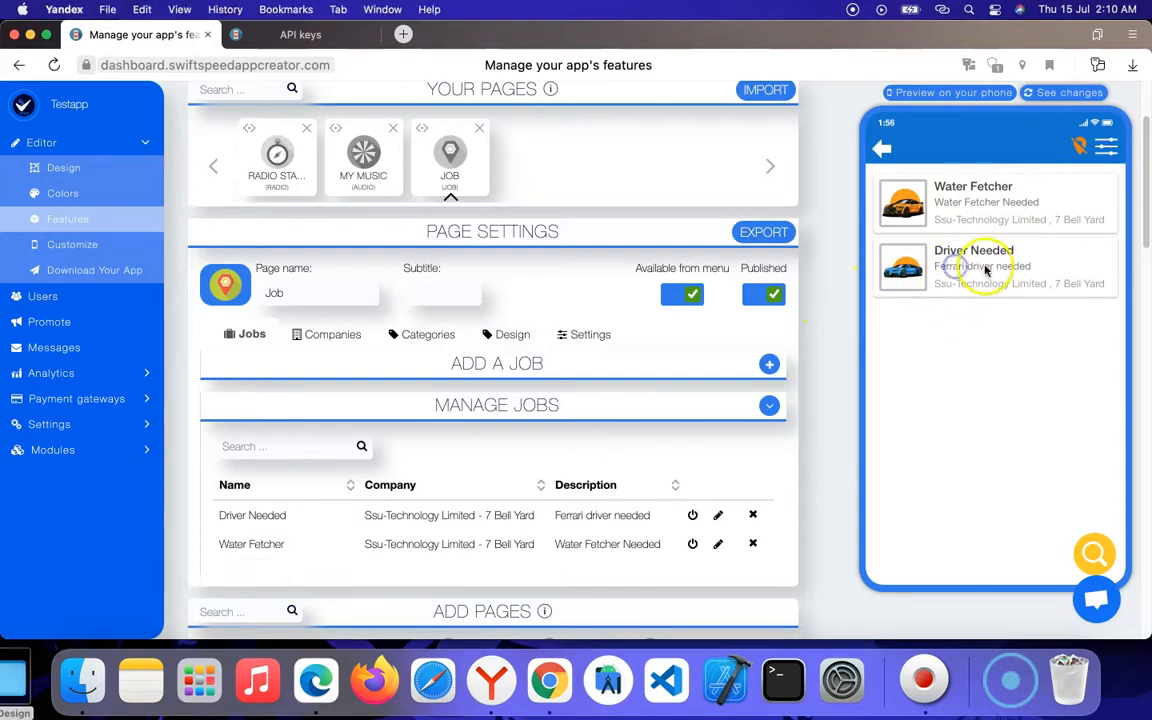
{"action": "left_click", "coordinate": [955, 272]}
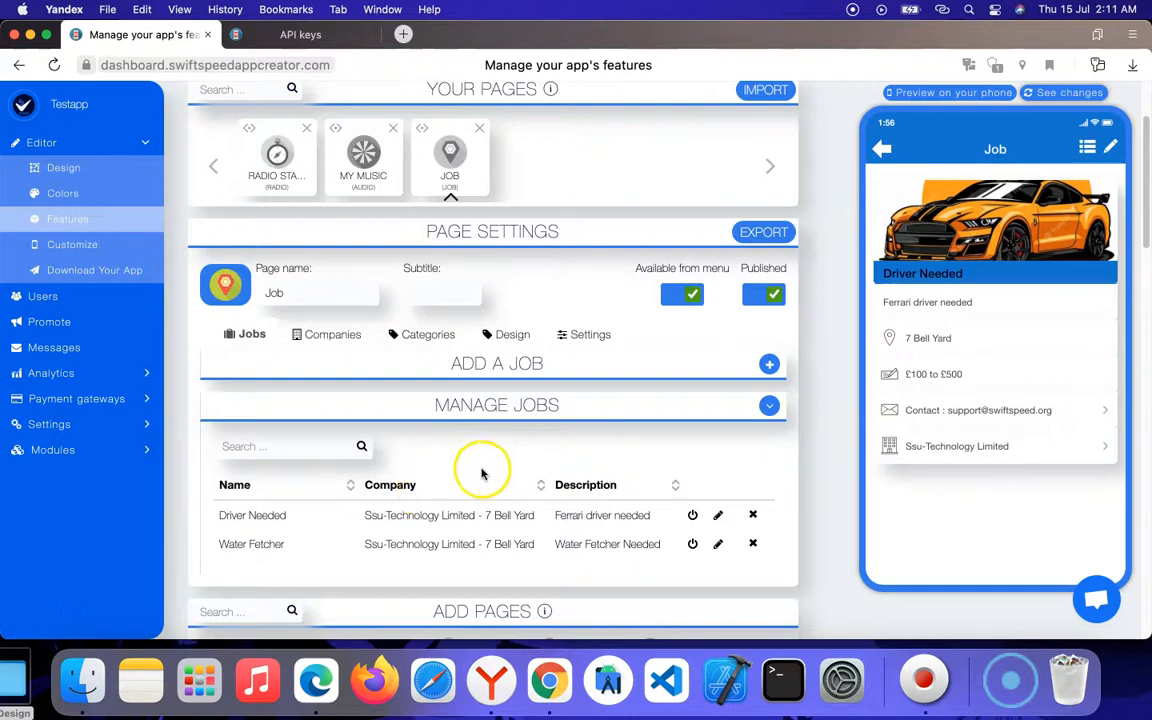
{"action": "scroll", "coordinate": [481, 470], "scroll_direction": "down", "scroll_amount": 2}
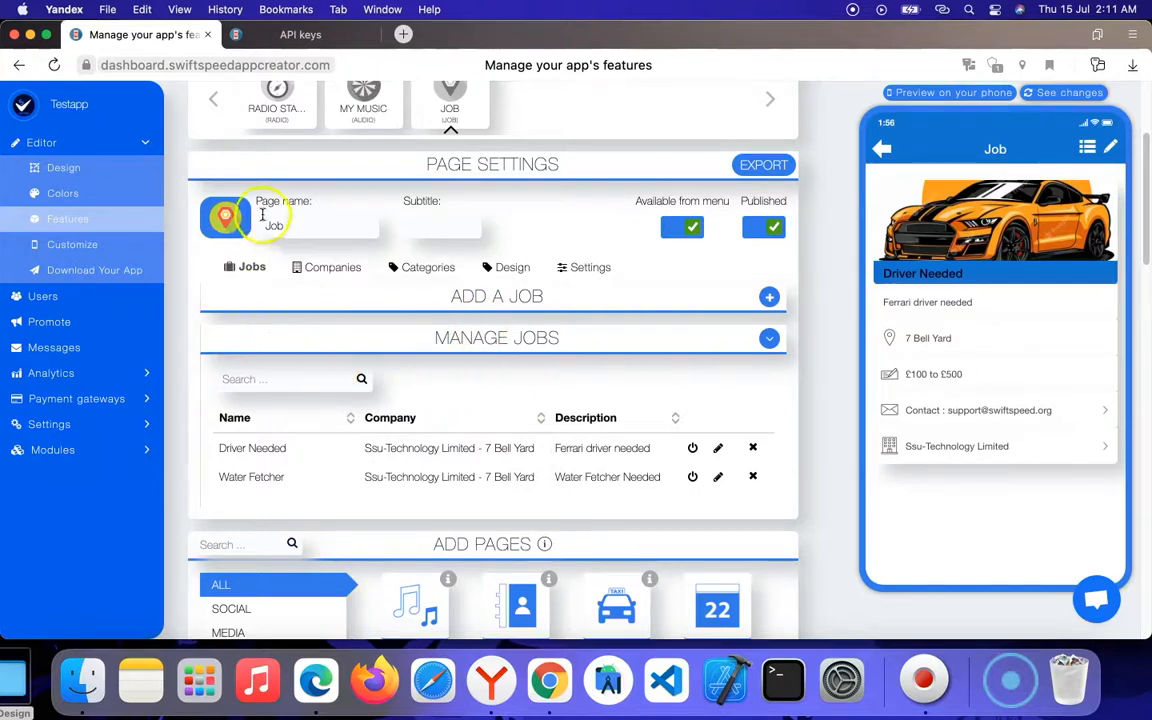
{"action": "scroll", "coordinate": [489, 360], "scroll_direction": "up", "scroll_amount": 1}
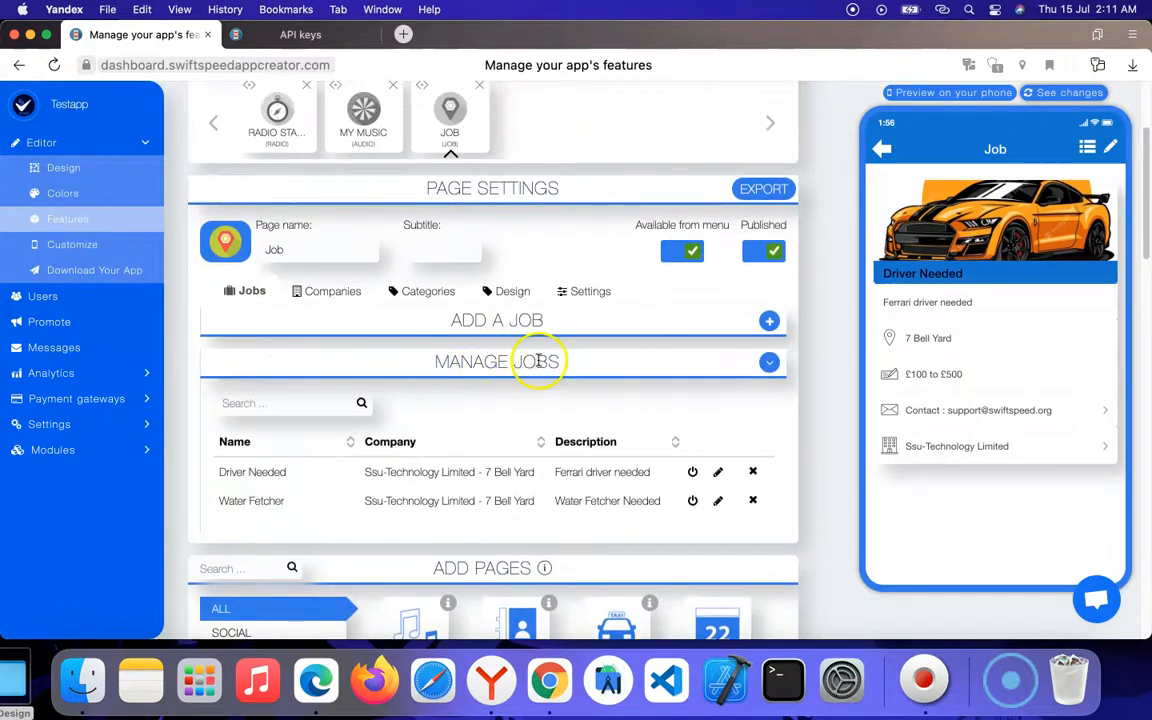
{"action": "scroll", "coordinate": [538, 362], "scroll_direction": "up", "scroll_amount": 4}
{"action": "scroll", "coordinate": [985, 380], "scroll_direction": "down", "scroll_amount": 5}
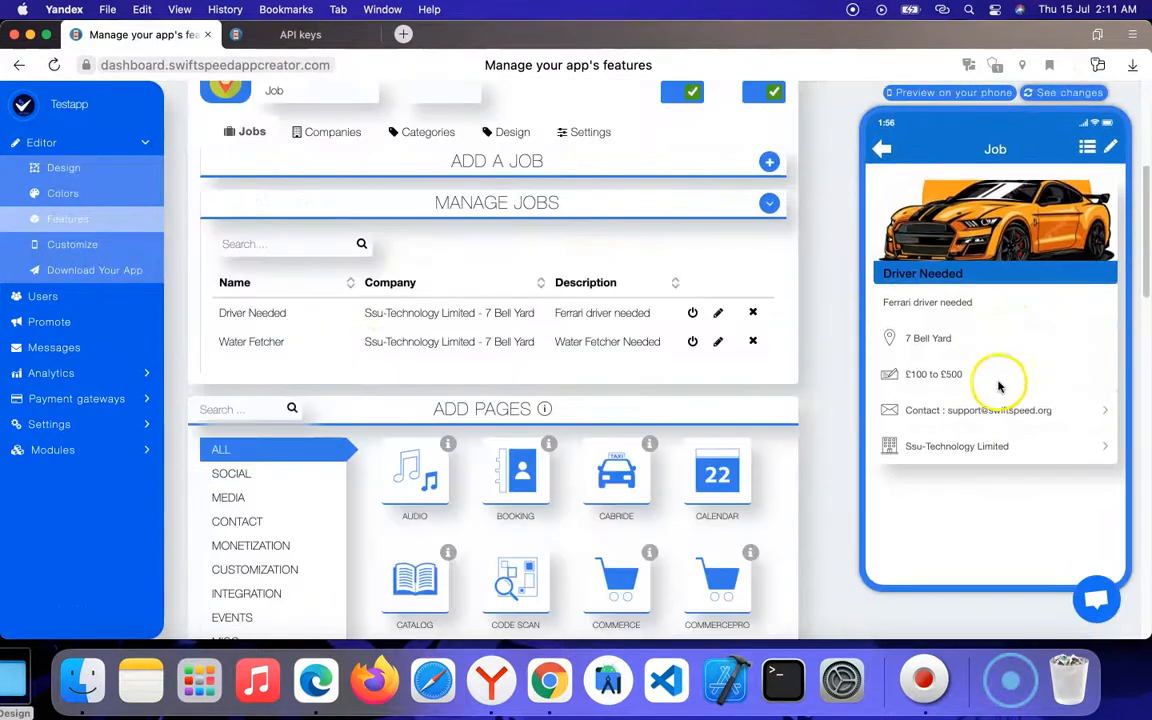
{"action": "scroll", "coordinate": [694, 352], "scroll_direction": "up", "scroll_amount": 3}
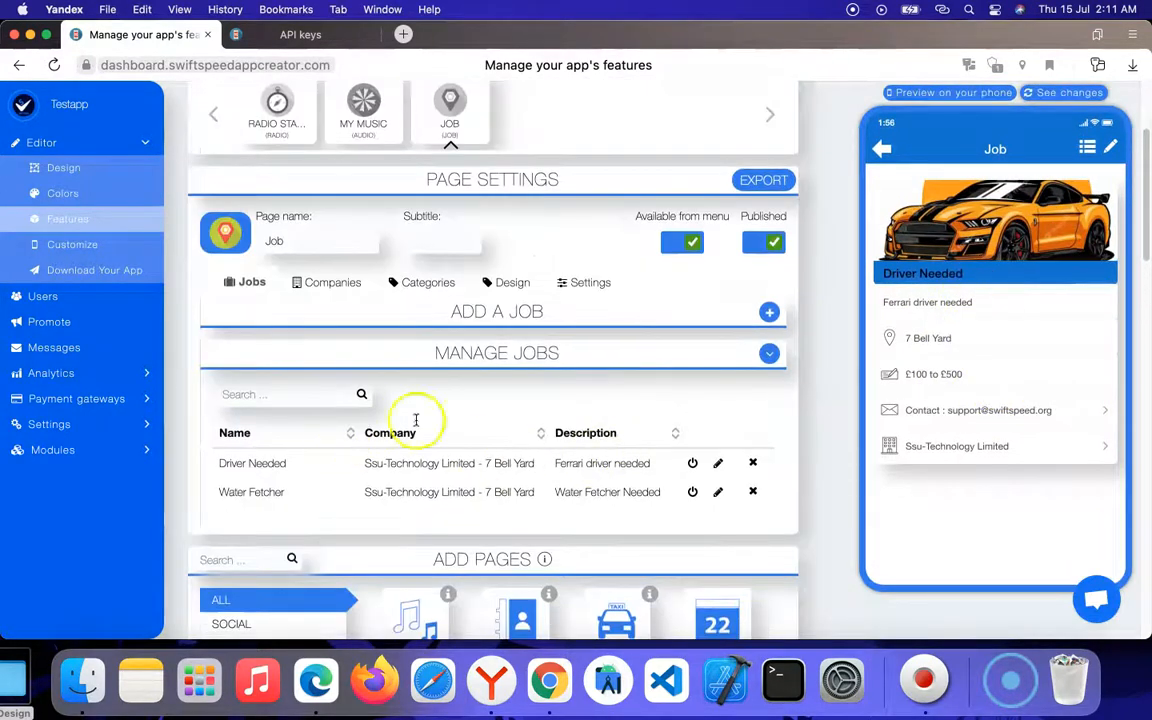